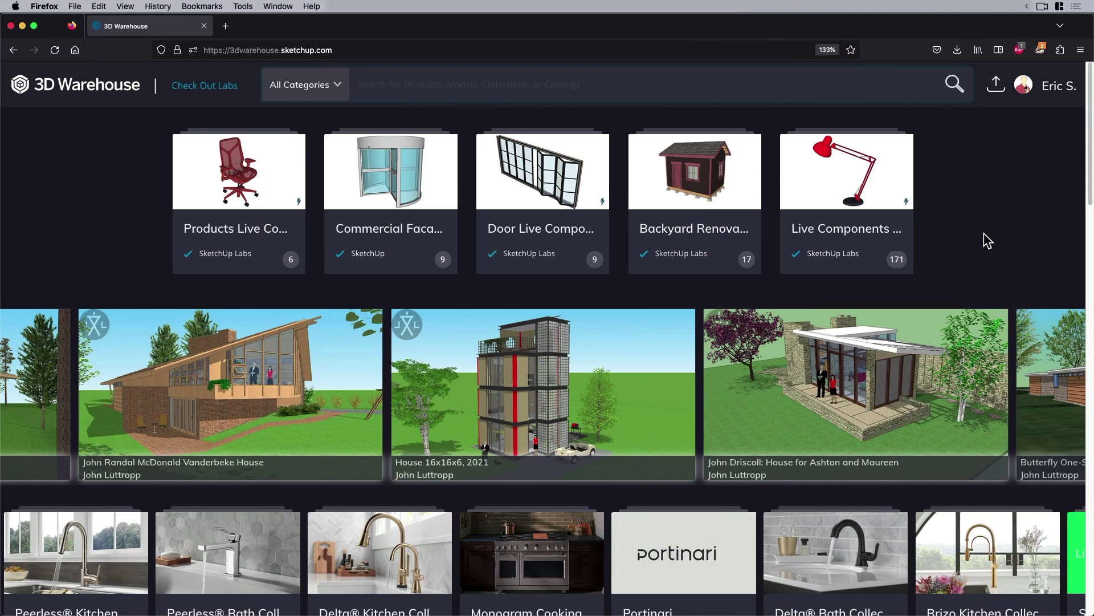
{"action": "scroll", "coordinate": [962, 325], "scroll_direction": "down", "scroll_amount": 3}
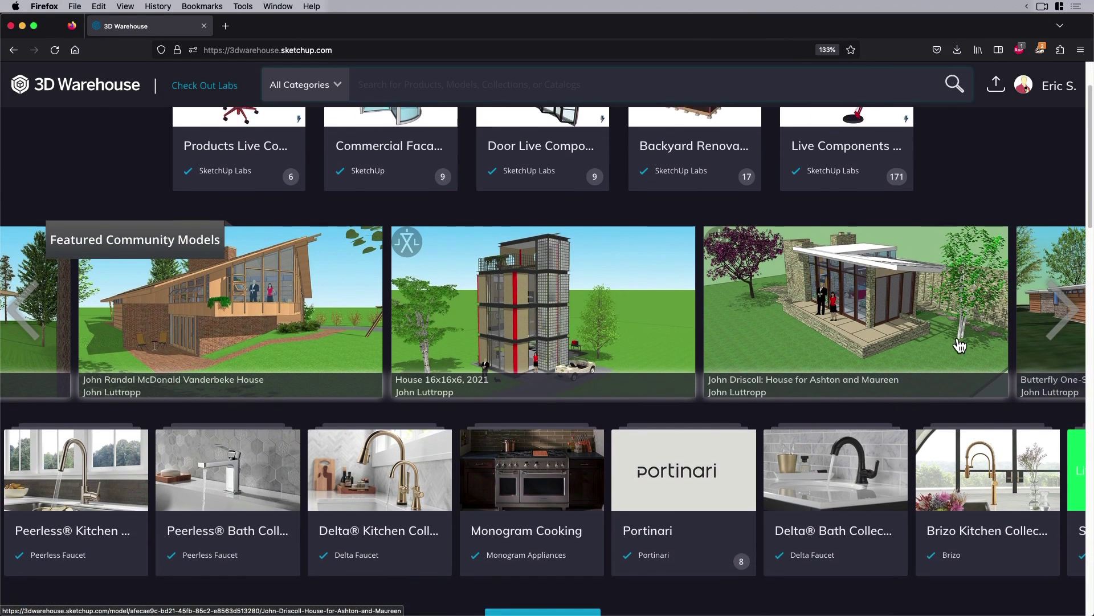
{"action": "scroll", "coordinate": [959, 348], "scroll_direction": "up", "scroll_amount": 3}
{"action": "scroll", "coordinate": [660, 411], "scroll_direction": "down", "scroll_amount": 2}
{"action": "scroll", "coordinate": [401, 503], "scroll_direction": "down", "scroll_amount": 1}
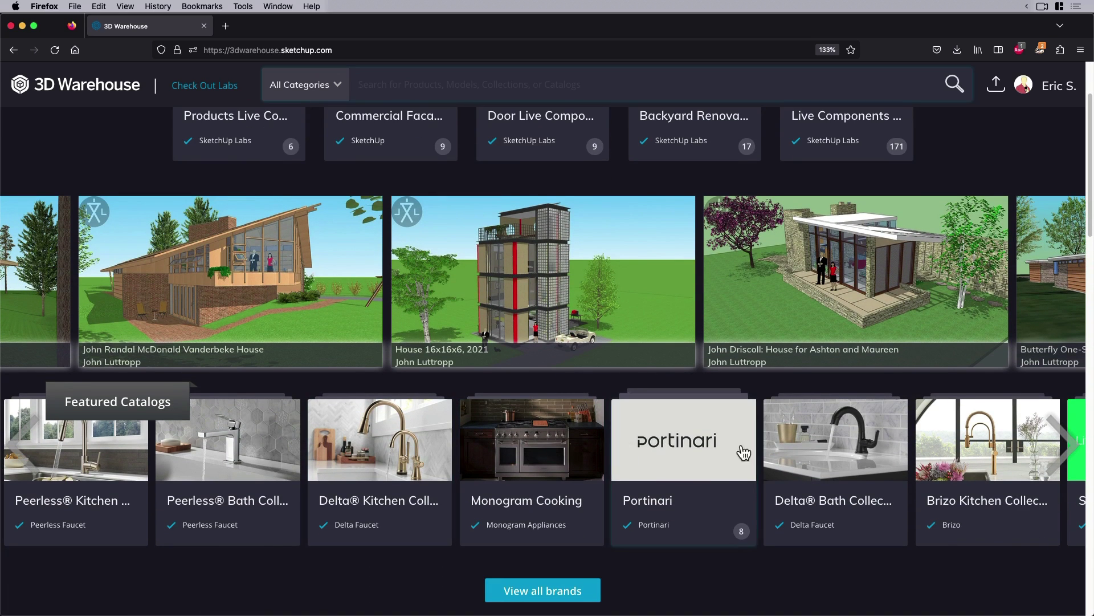
{"action": "scroll", "coordinate": [841, 450], "scroll_direction": "down", "scroll_amount": 1}
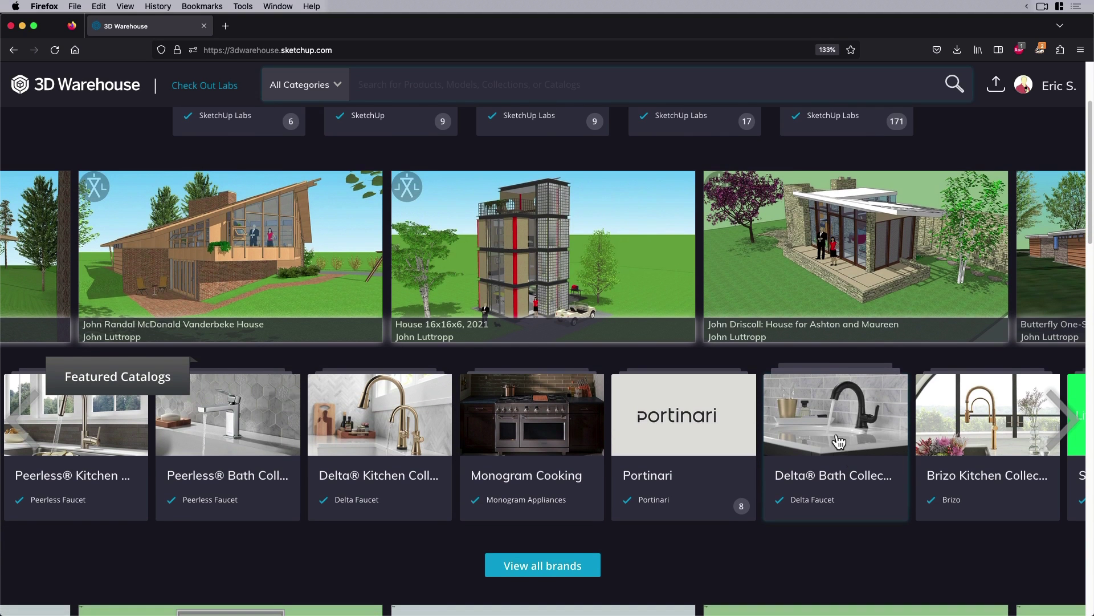
{"action": "left_click", "coordinate": [835, 440]}
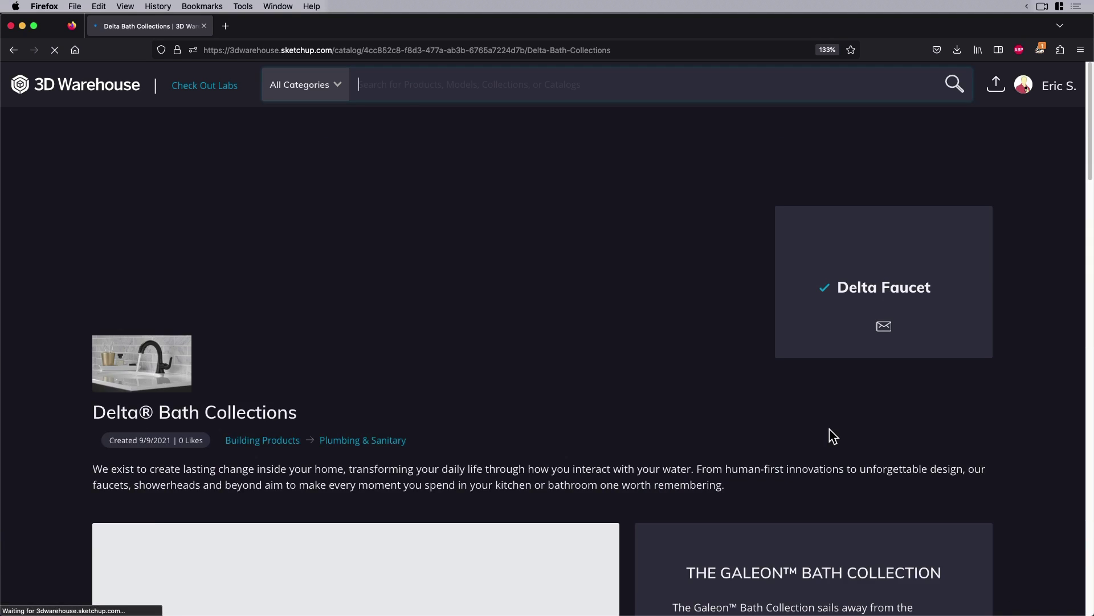
{"action": "scroll", "coordinate": [832, 436], "scroll_direction": "down", "scroll_amount": 5}
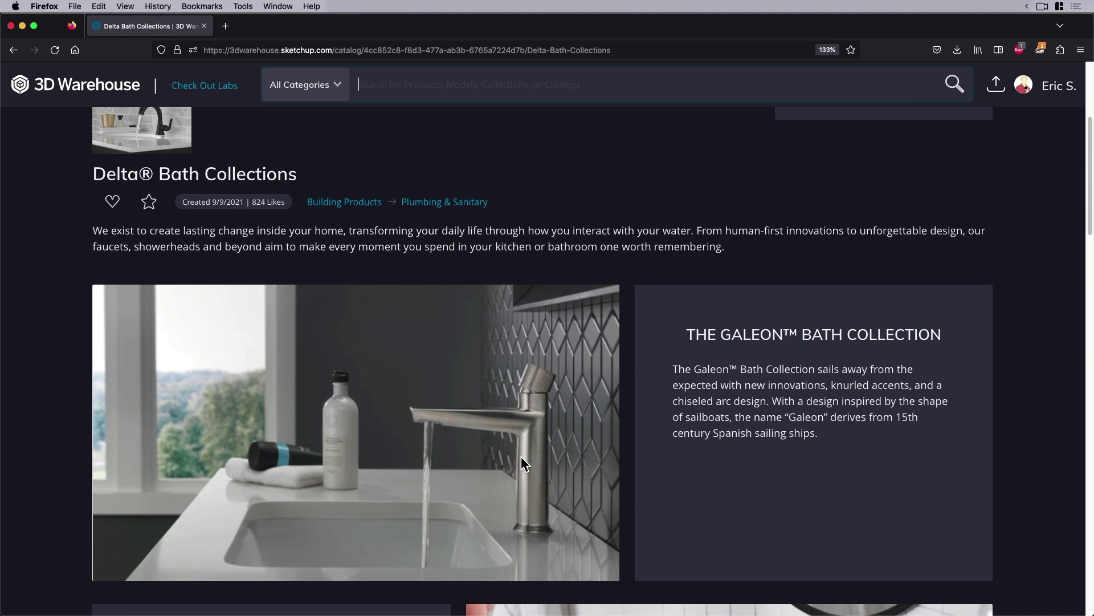
{"action": "scroll", "coordinate": [521, 456], "scroll_direction": "up", "scroll_amount": 5}
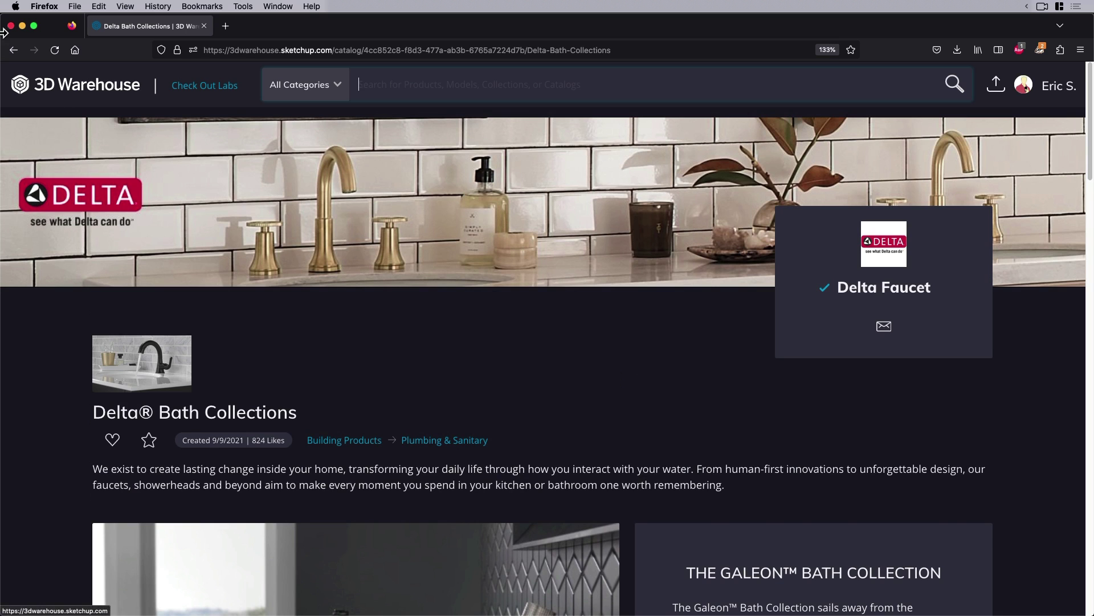
{"action": "left_click", "coordinate": [14, 49]}
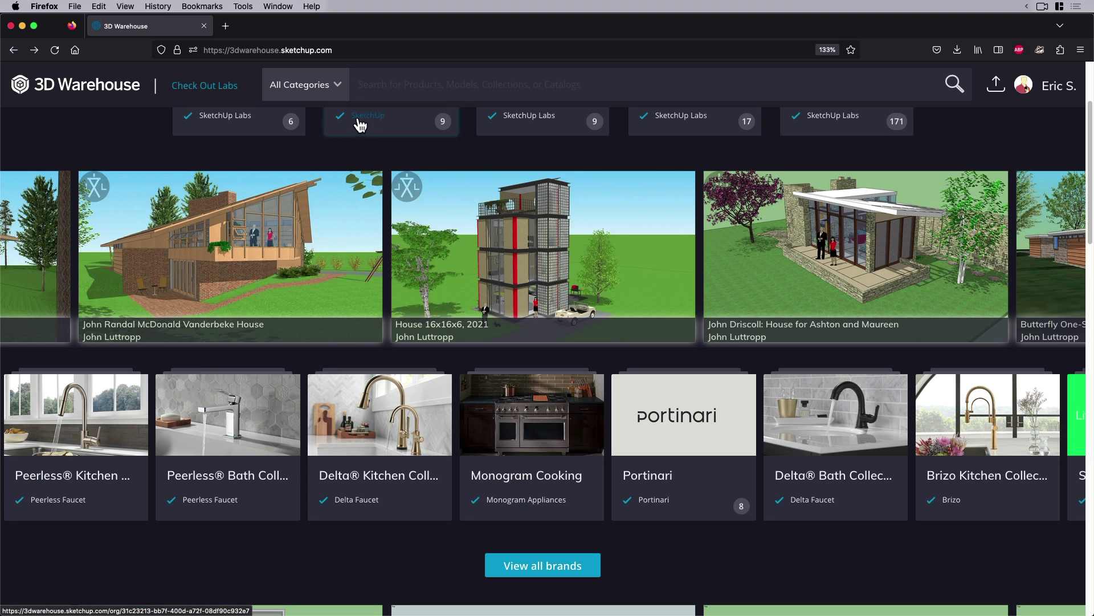
Search 3D Warehouse for 'chair' within the Furniture category, returning over 1,000 items
{"action": "left_click", "coordinate": [400, 88]}
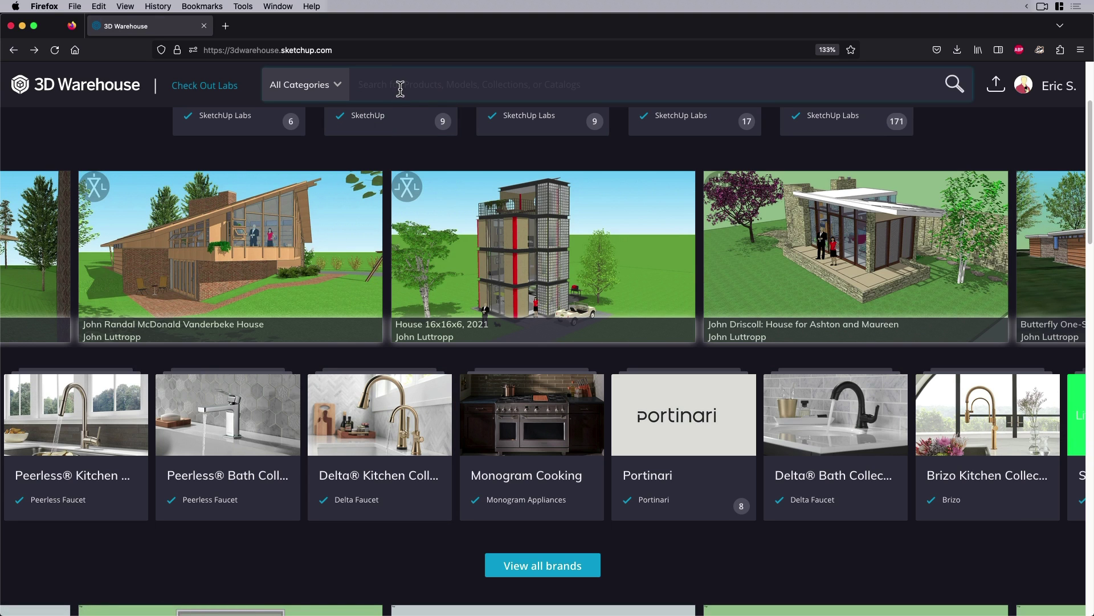
{"action": "left_click", "coordinate": [339, 91]}
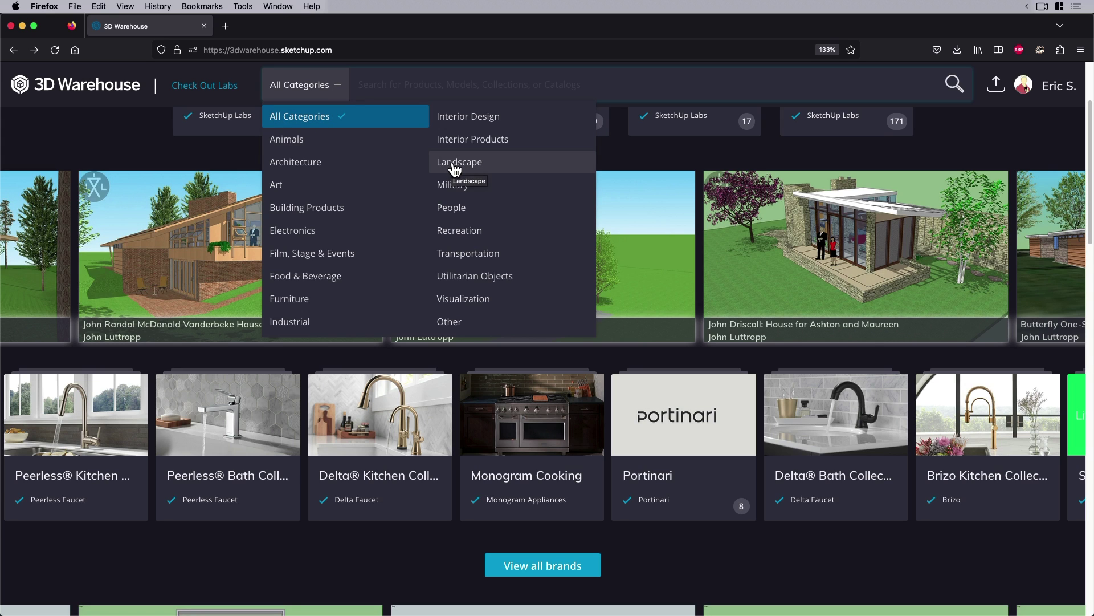
{"action": "left_click", "coordinate": [300, 300]}
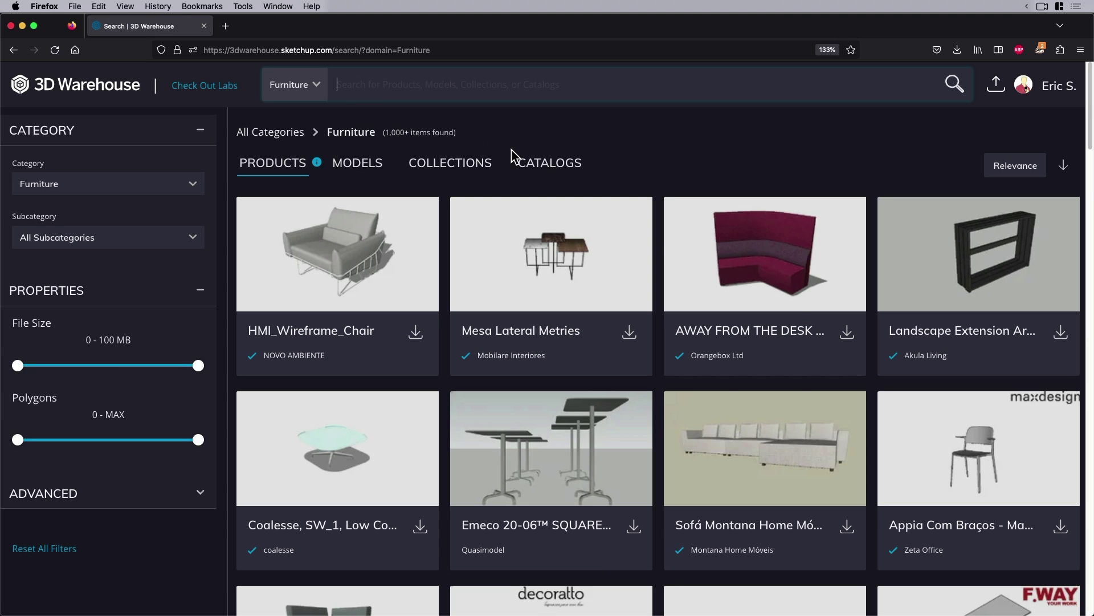
{"action": "scroll", "coordinate": [858, 380], "scroll_direction": "down", "scroll_amount": 8}
{"action": "scroll", "coordinate": [857, 385], "scroll_direction": "up", "scroll_amount": 8}
{"action": "type", "text": "ir"}
{"action": "key", "text": "Return"}
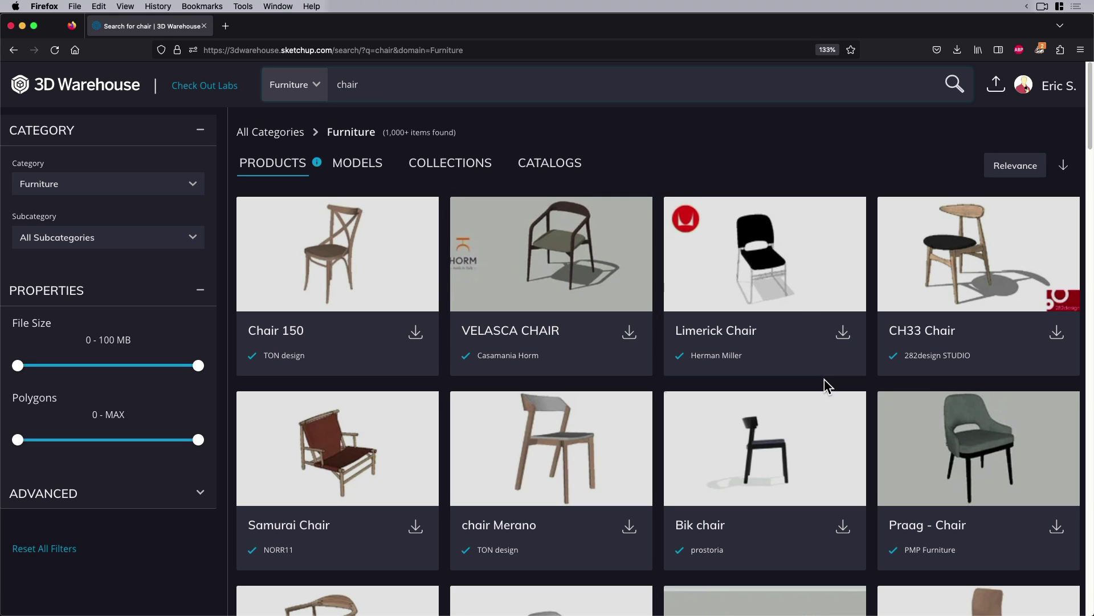
{"action": "scroll", "coordinate": [825, 379], "scroll_direction": "down", "scroll_amount": 1}
{"action": "scroll", "coordinate": [825, 397], "scroll_direction": "up", "scroll_amount": 1}
Switch the chair results to the Models tab and scroll through them
{"action": "left_click", "coordinate": [353, 168]}
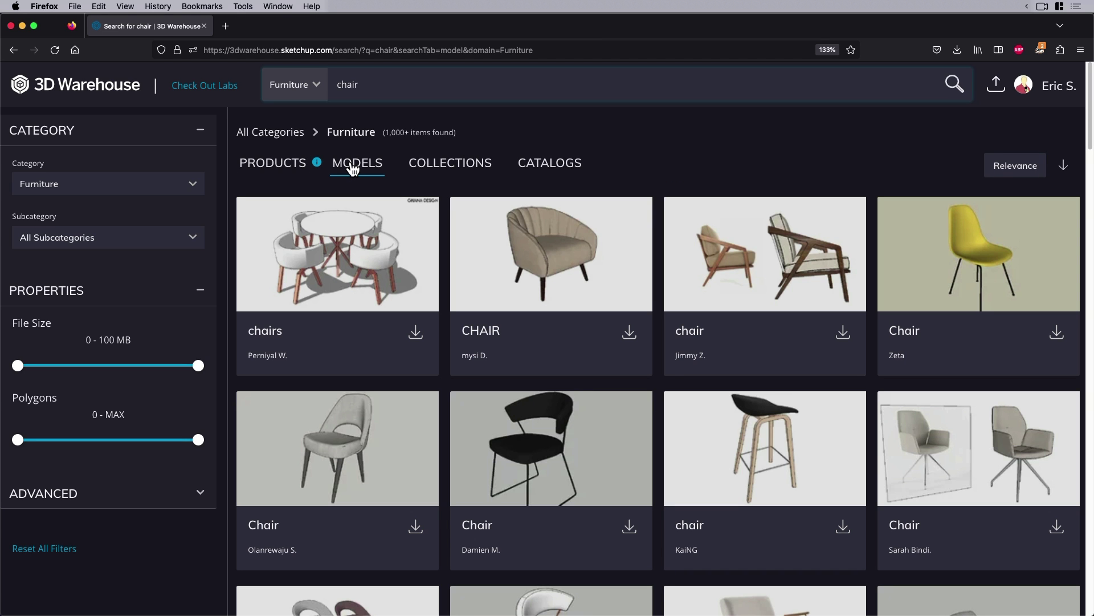
{"action": "scroll", "coordinate": [737, 359], "scroll_direction": "down", "scroll_amount": 3}
{"action": "scroll", "coordinate": [829, 342], "scroll_direction": "down", "scroll_amount": 3}
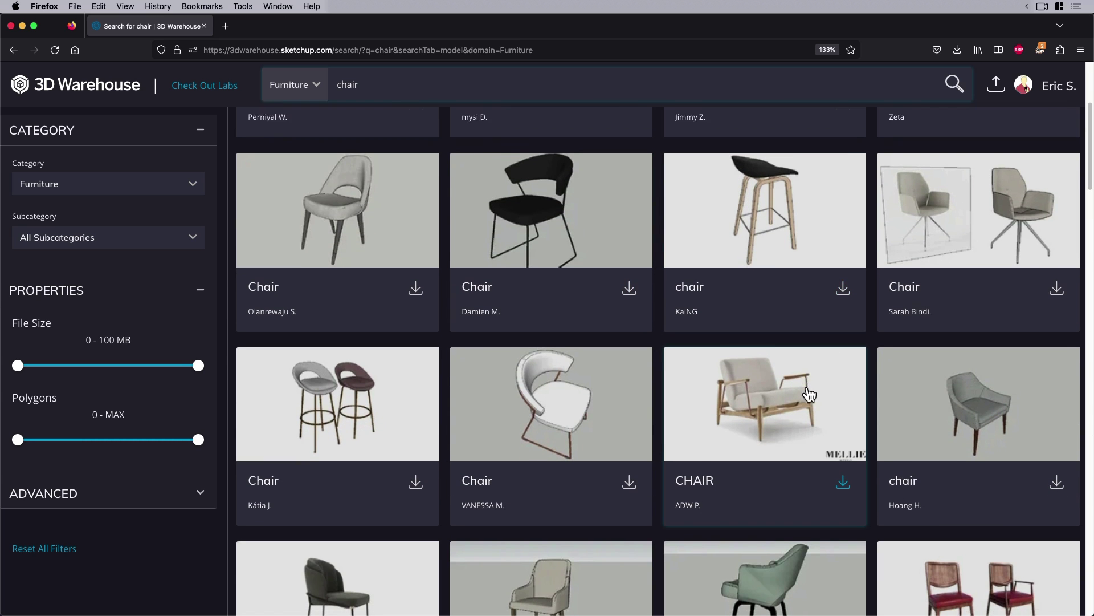
{"action": "scroll", "coordinate": [808, 399], "scroll_direction": "down", "scroll_amount": 5}
{"action": "scroll", "coordinate": [726, 484], "scroll_direction": "down", "scroll_amount": 4}
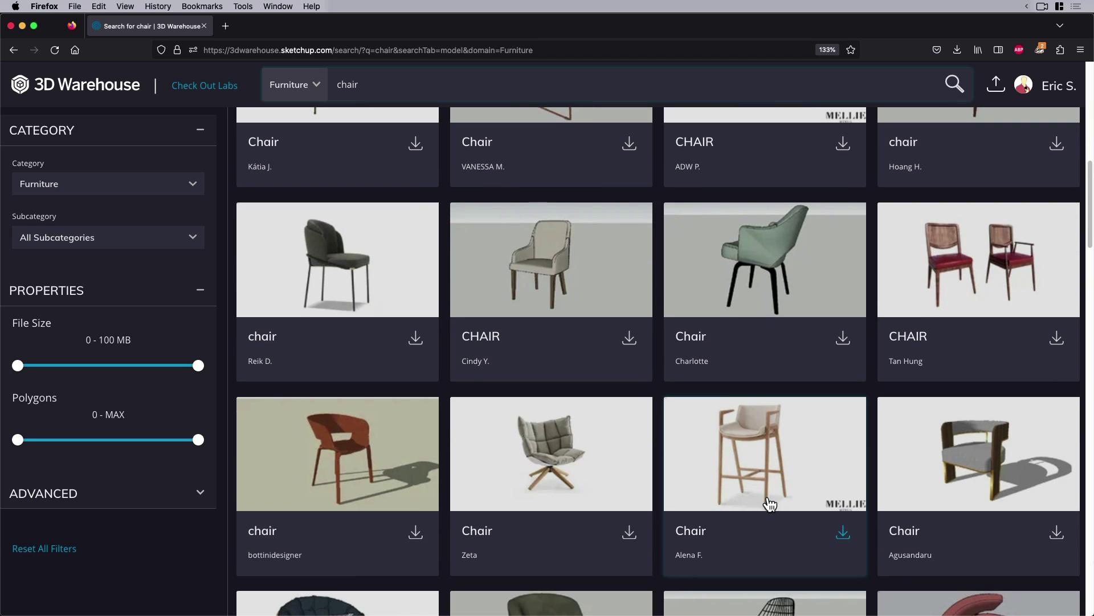
{"action": "scroll", "coordinate": [761, 478], "scroll_direction": "down", "scroll_amount": 1}
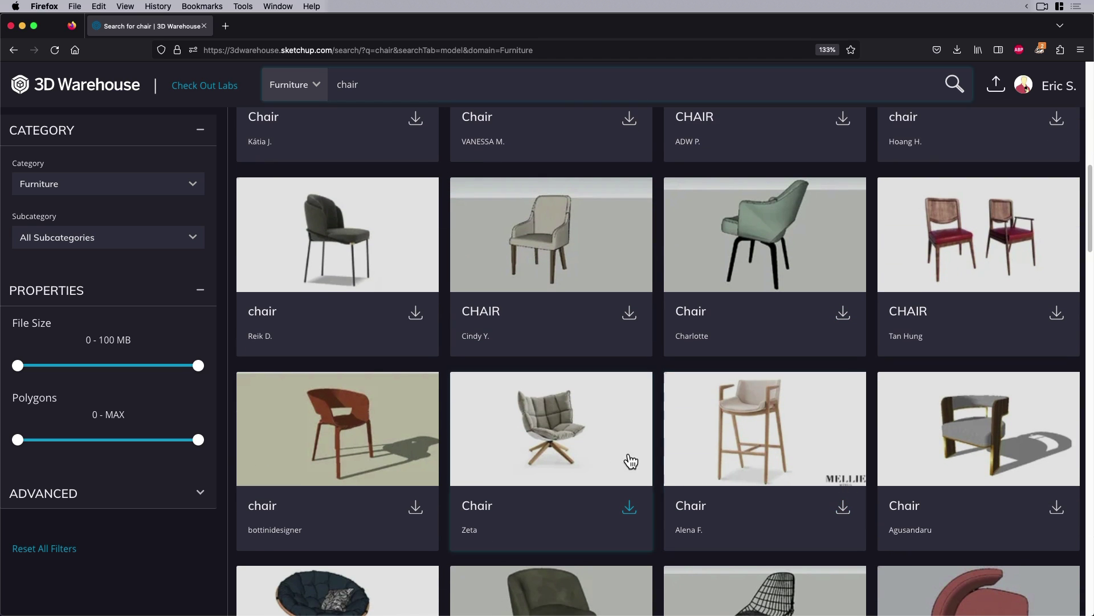
Preview the dark upholstered chair's details (45MB, 138,757 polygons), then close it
{"action": "scroll", "coordinate": [566, 446], "scroll_direction": "up", "scroll_amount": 4}
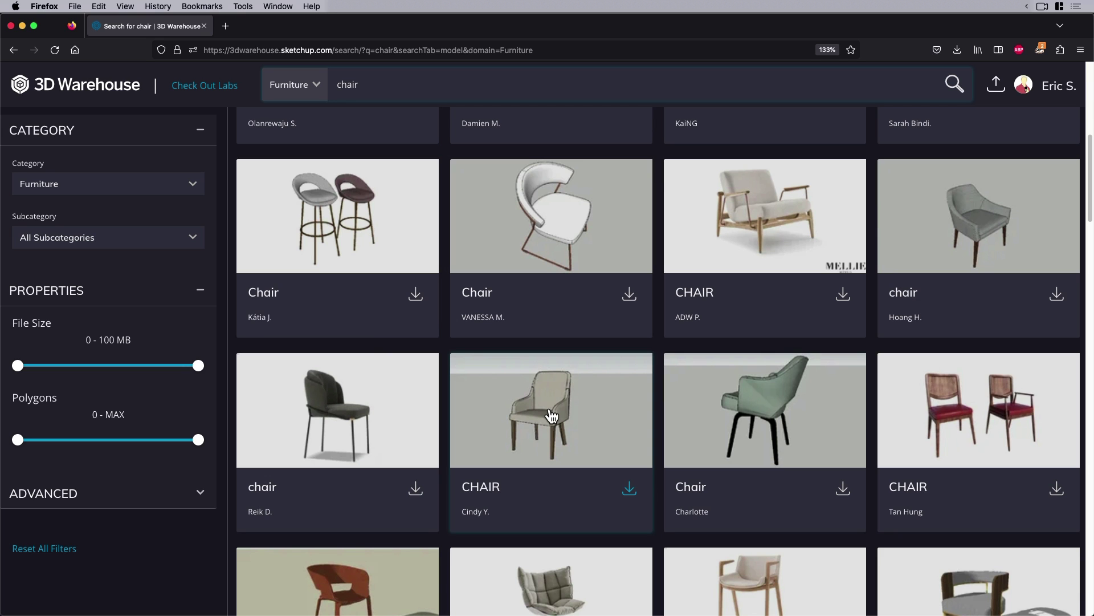
{"action": "left_click", "coordinate": [349, 421]}
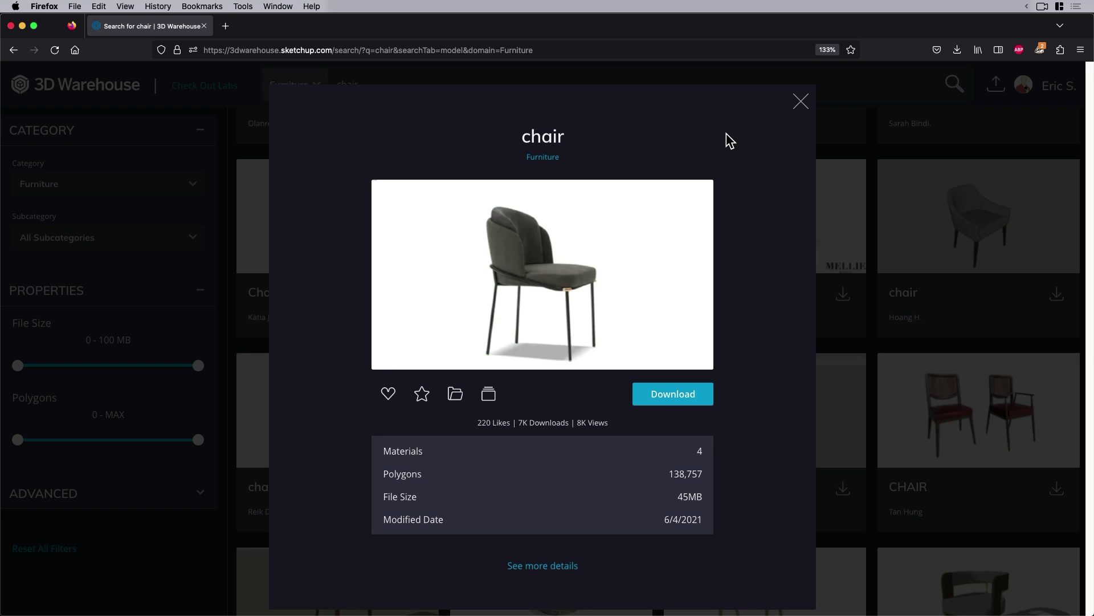
{"action": "left_click", "coordinate": [800, 102]}
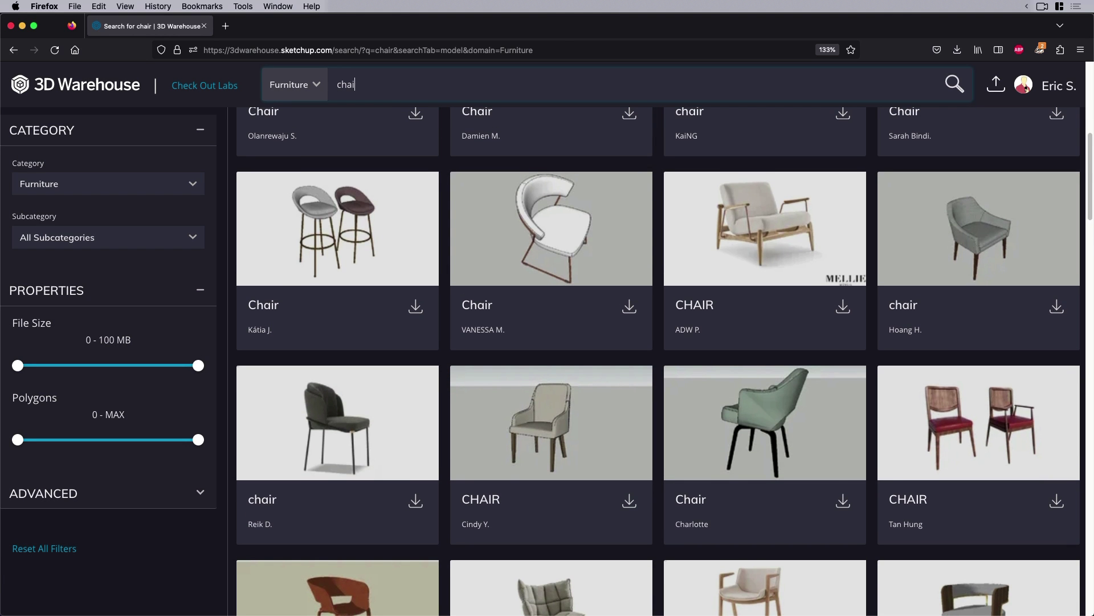
Search for 'v-ray' models and preview the SOFA+VRAY sofa's details
{"action": "type", "text": "-ray"}
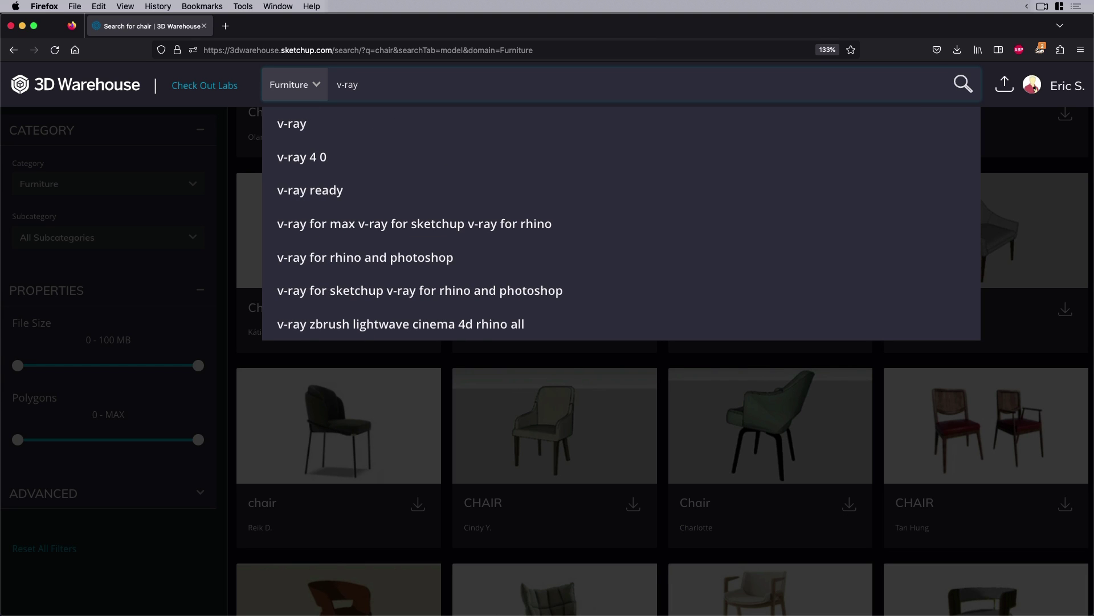
{"action": "key", "text": "Return"}
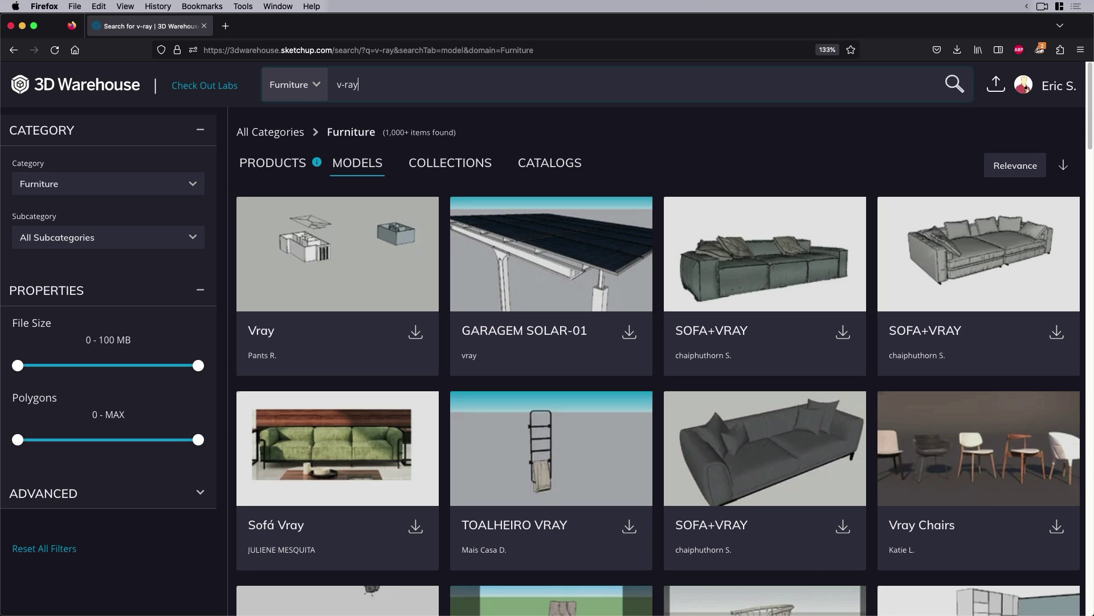
{"action": "scroll", "coordinate": [787, 301], "scroll_direction": "down", "scroll_amount": 1}
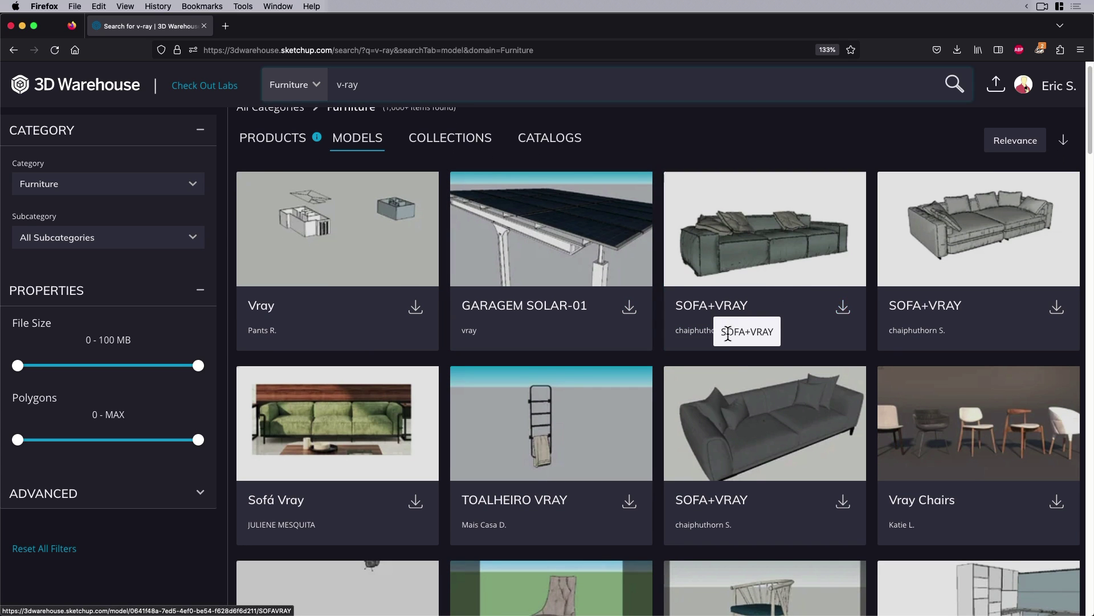
{"action": "scroll", "coordinate": [728, 322], "scroll_direction": "down", "scroll_amount": 2}
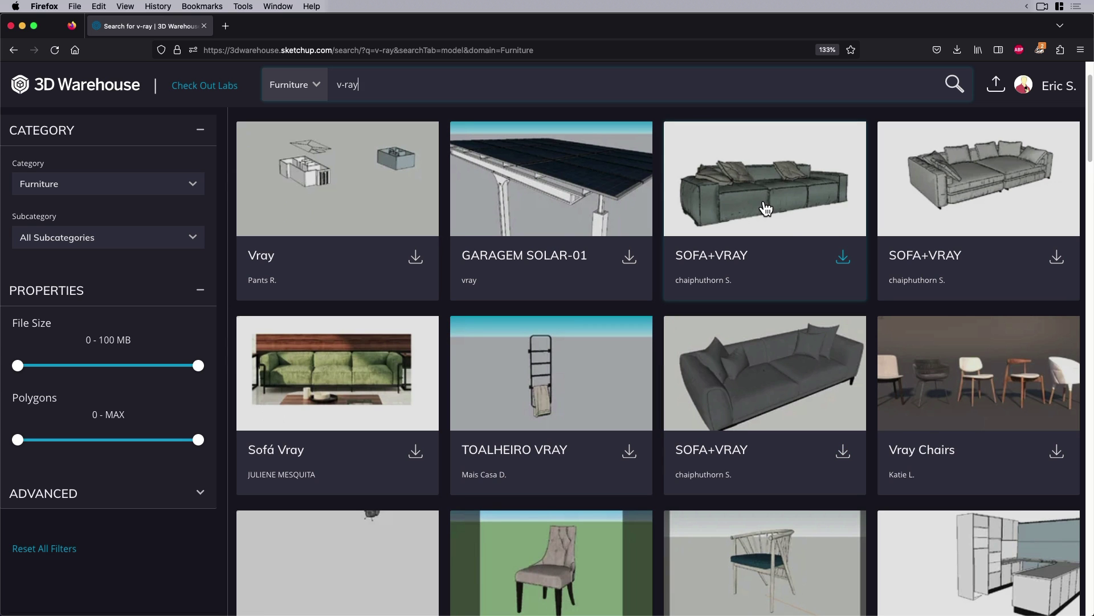
{"action": "left_click", "coordinate": [766, 209]}
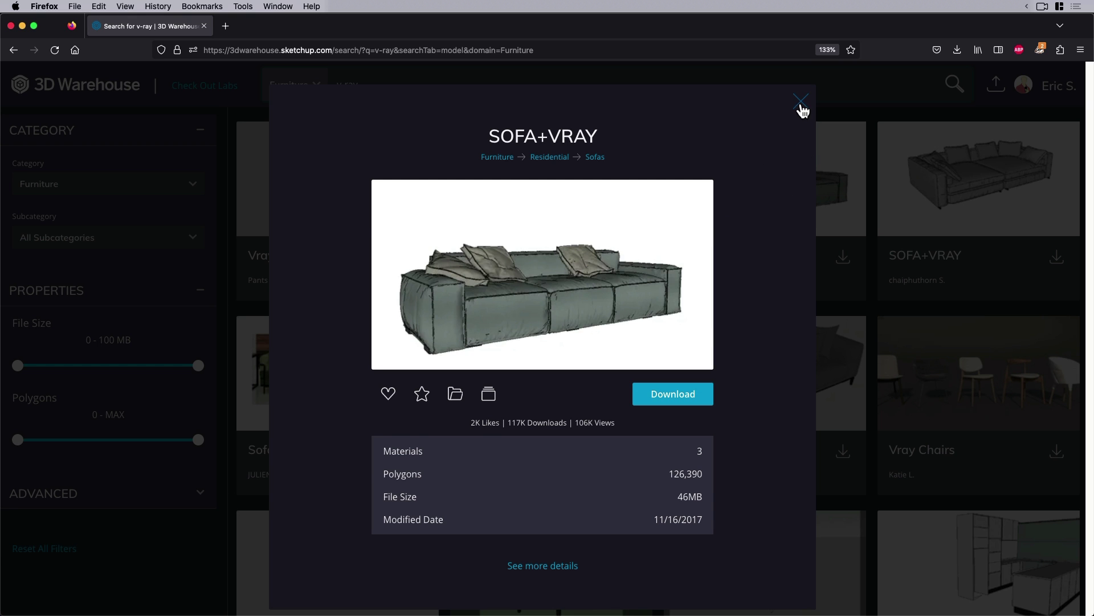
{"action": "left_click", "coordinate": [800, 105]}
Download the Vray Chairs model as a SketchUp 2023 Model file
{"action": "scroll", "coordinate": [828, 342], "scroll_direction": "down", "scroll_amount": 3}
{"action": "scroll", "coordinate": [700, 391], "scroll_direction": "down", "scroll_amount": 4}
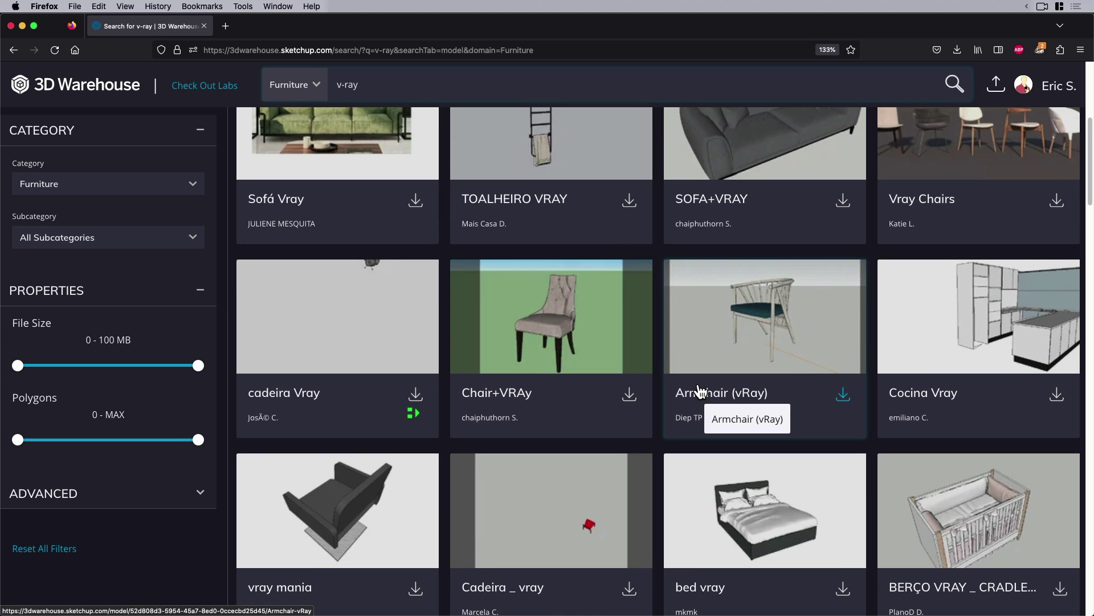
{"action": "scroll", "coordinate": [701, 391], "scroll_direction": "up", "scroll_amount": 6}
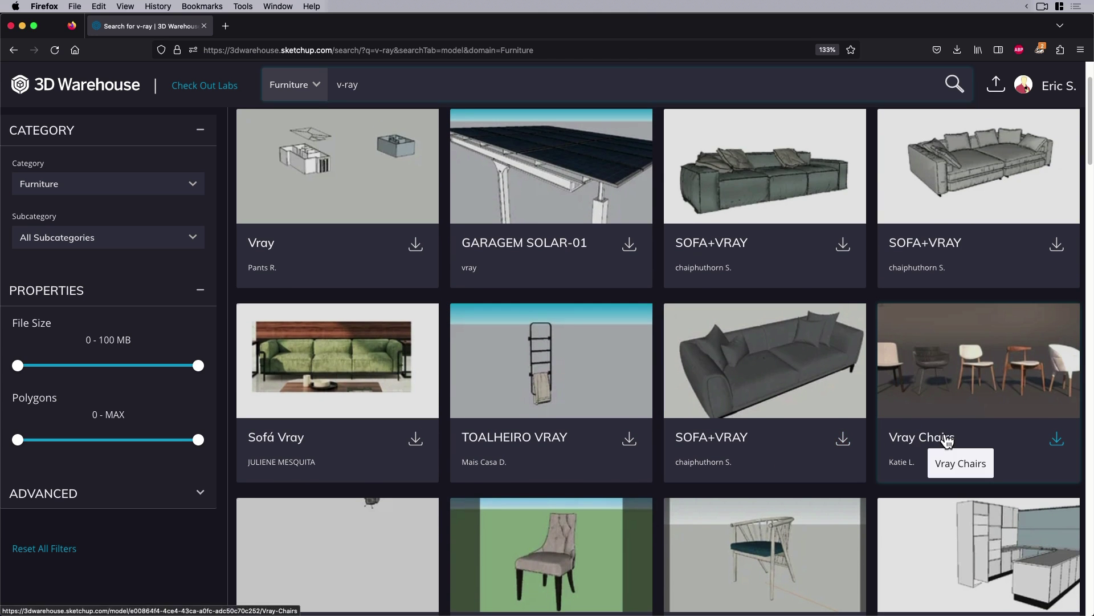
{"action": "left_click", "coordinate": [965, 369]}
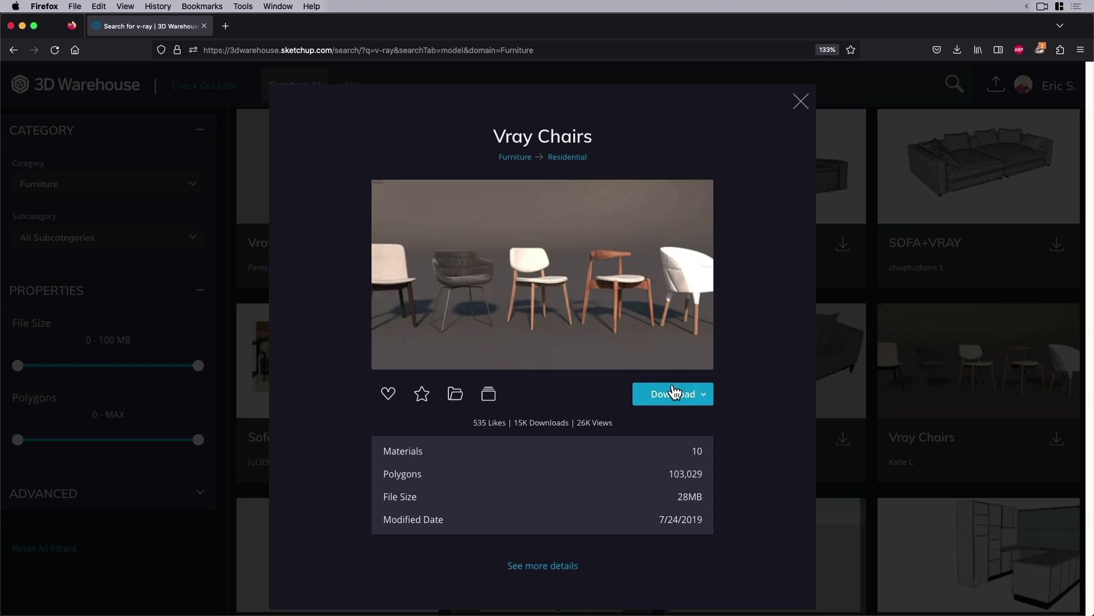
{"action": "left_click", "coordinate": [673, 392]}
{"action": "left_click", "coordinate": [665, 431]}
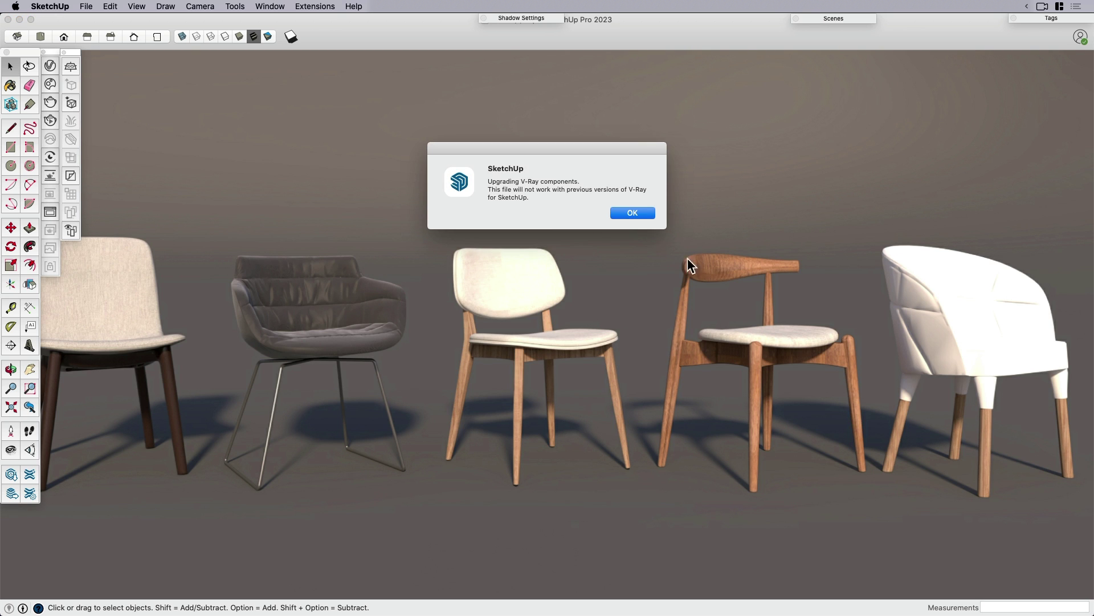
Dismiss the V-Ray upgrade notice and delete the backdrop image behind the chairs
{"action": "left_click", "coordinate": [633, 212]}
{"action": "key", "text": "shift+z"}
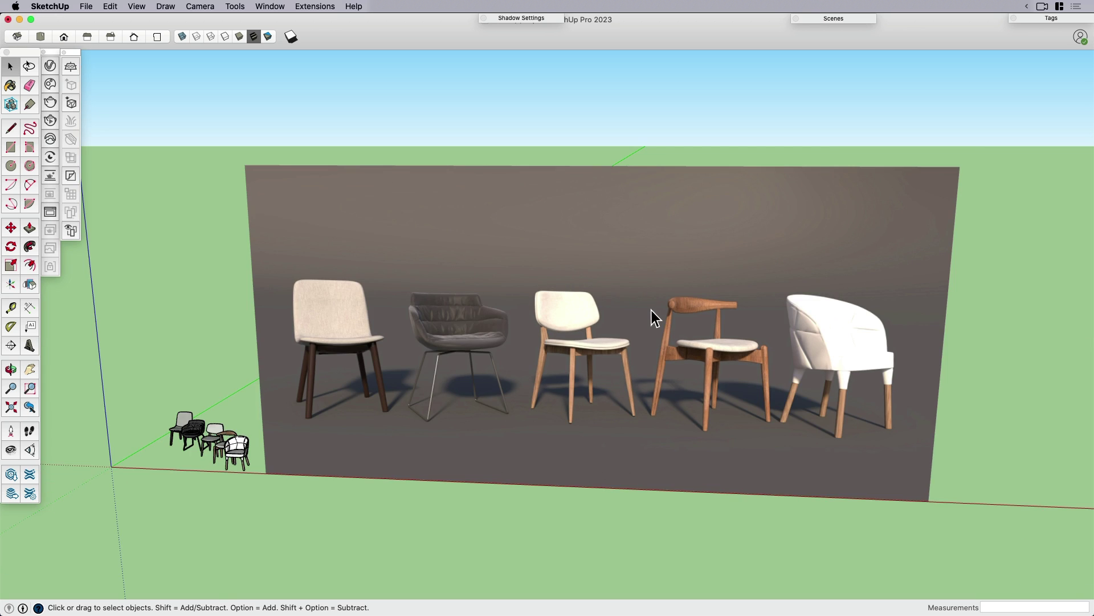
{"action": "middle_click_drag", "start_coordinate": [664, 326], "coordinate": [590, 330]}
{"action": "left_click", "coordinate": [589, 340]}
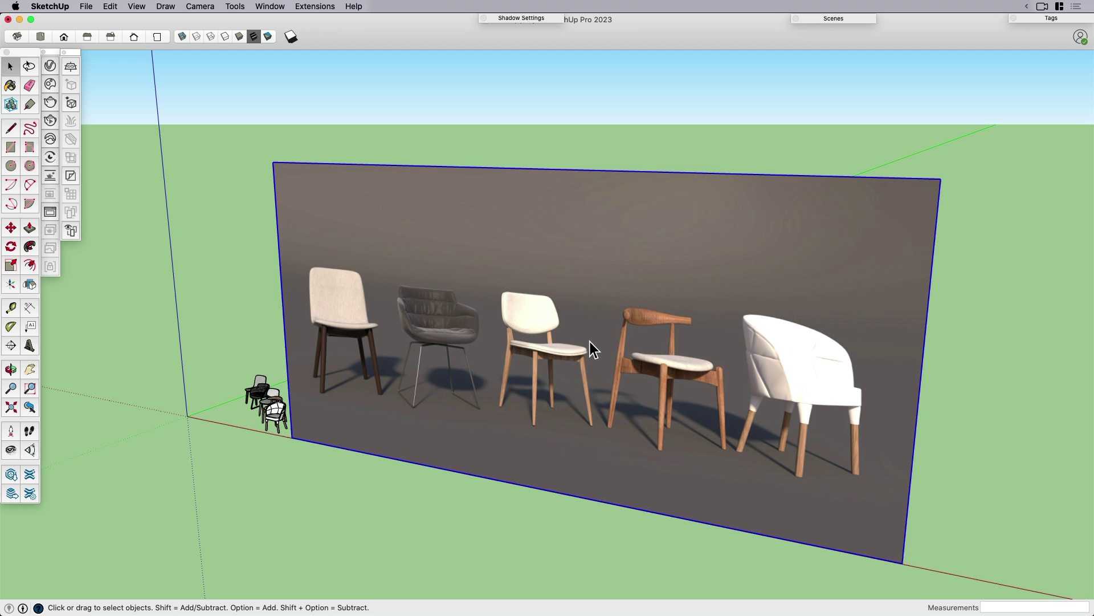
{"action": "key", "text": "Delete"}
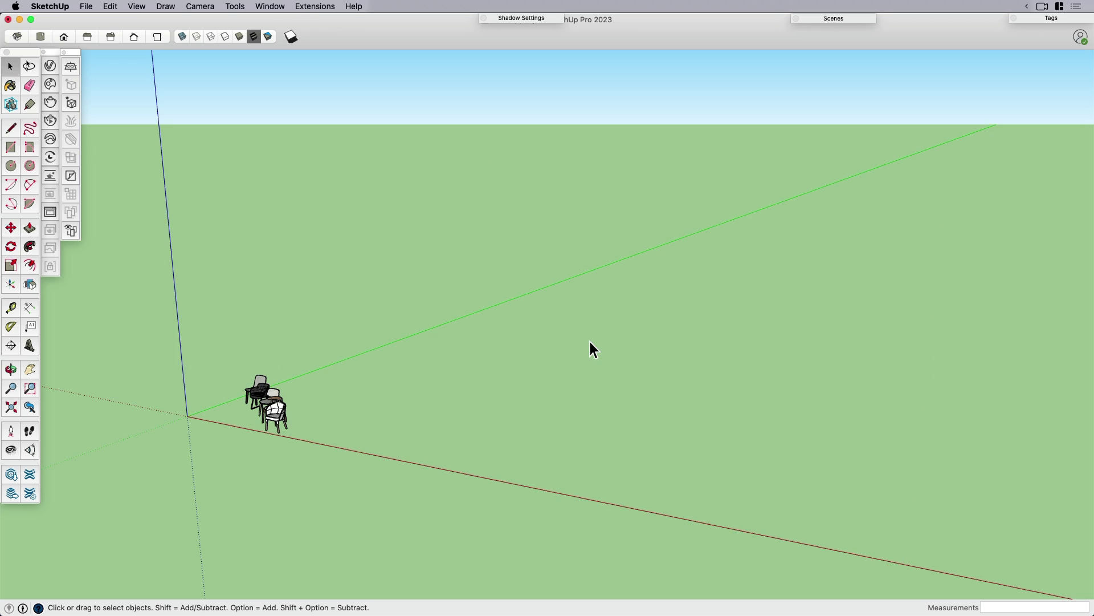
Place a flat V-Ray plane at the model origin and orbit so the chairs swing left
{"action": "middle_click_drag", "start_coordinate": [589, 342], "coordinate": [752, 452]}
{"action": "left_click", "coordinate": [71, 67]}
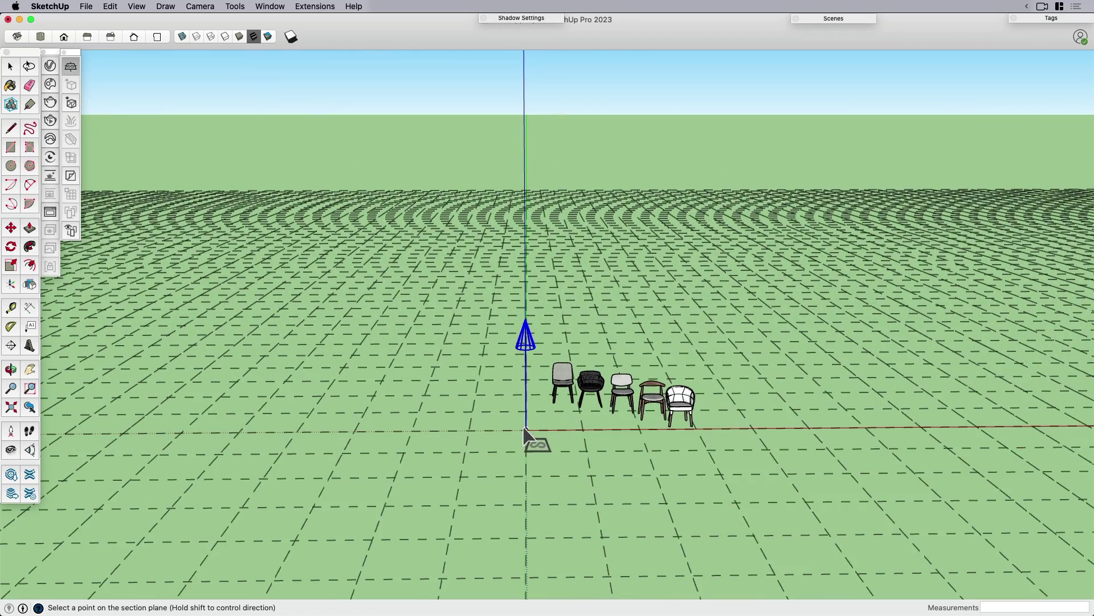
{"action": "left_click", "coordinate": [530, 428]}
{"action": "scroll", "coordinate": [500, 423], "scroll_direction": "up", "scroll_amount": 6}
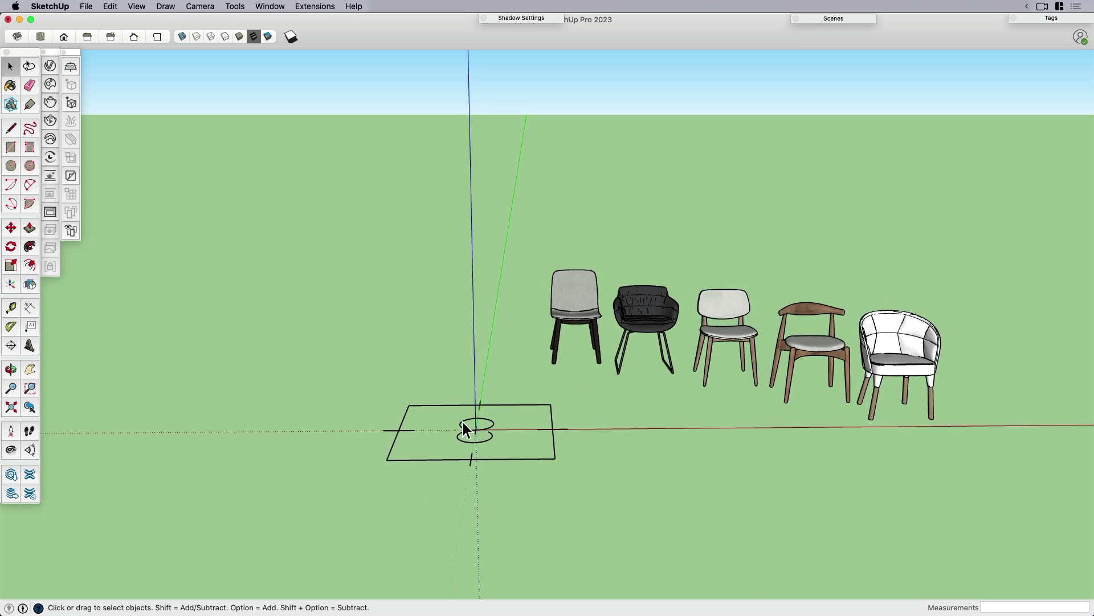
{"action": "key", "text": "o"}
{"action": "left_click_drag", "start_coordinate": [729, 387], "coordinate": [520, 398]}
{"action": "key", "text": "space"}
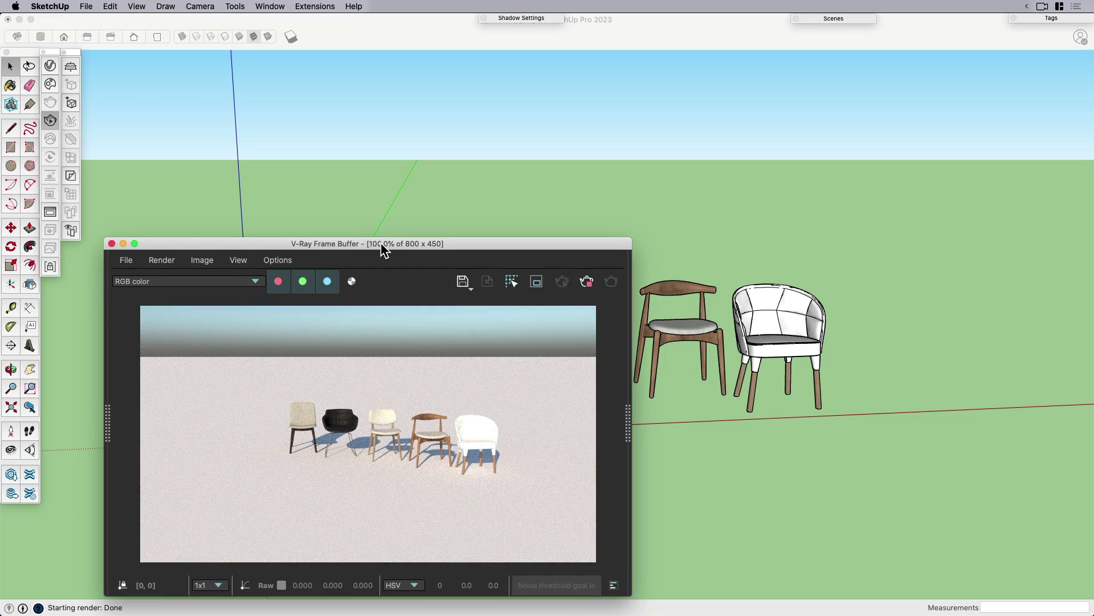
Move the V-Ray Frame Buffer aside and collapse its History panel
{"action": "left_click_drag", "start_coordinate": [381, 244], "coordinate": [340, 238]}
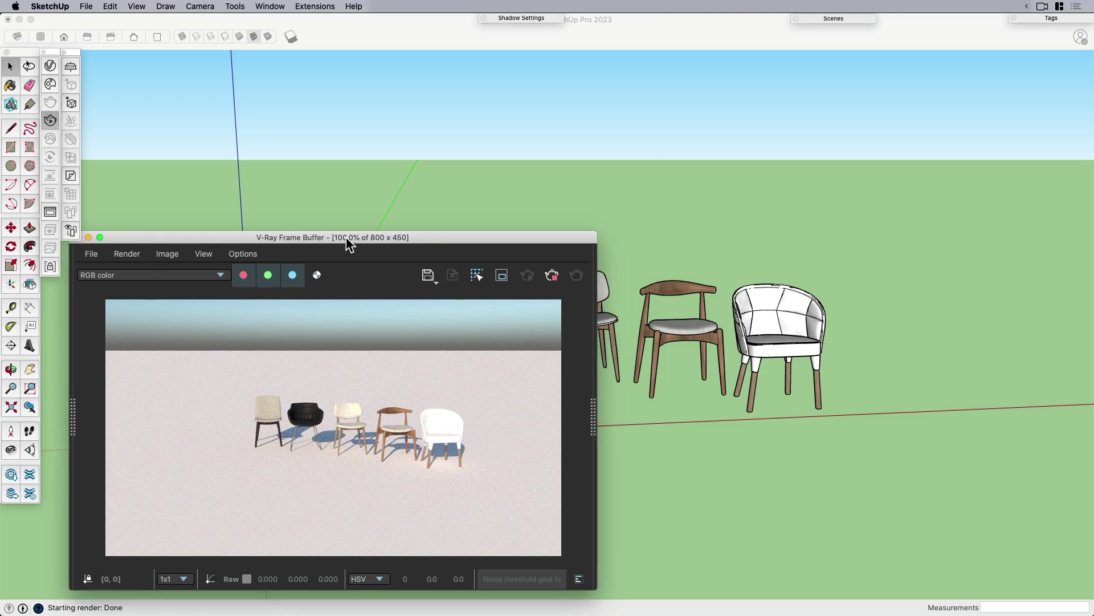
{"action": "scroll", "coordinate": [681, 328], "scroll_direction": "up", "scroll_amount": 3}
{"action": "scroll", "coordinate": [681, 327], "scroll_direction": "up", "scroll_amount": 5}
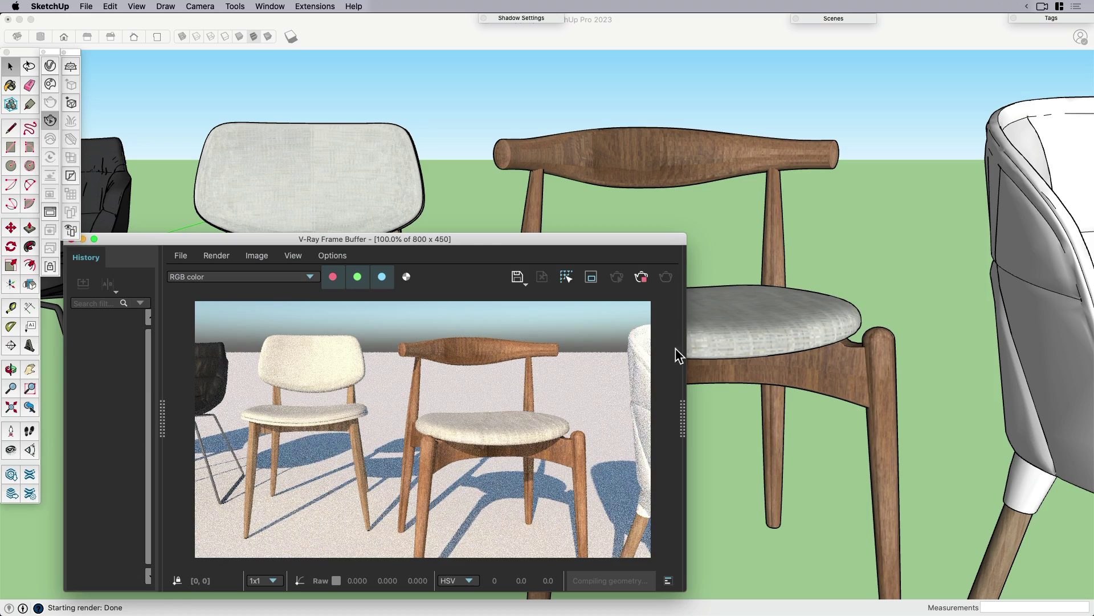
{"action": "left_click", "coordinate": [679, 421]}
{"action": "left_click_drag", "start_coordinate": [647, 244], "coordinate": [556, 251]}
{"action": "left_click", "coordinate": [774, 310]}
Pan, orbit and zoom the view close onto the grey chair and black armchair
{"action": "key", "text": "h"}
{"action": "mouse_move", "coordinate": [655, 274]}
{"action": "left_mouse_down"}
{"action": "mouse_move", "coordinate": [861, 274]}
{"action": "mouse_move", "coordinate": [853, 268]}
{"action": "left_mouse_up"}
{"action": "mouse_move", "coordinate": [708, 276]}
{"action": "left_mouse_down"}
{"action": "mouse_move", "coordinate": [806, 298]}
{"action": "mouse_move", "coordinate": [886, 298]}
{"action": "left_mouse_up"}
{"action": "key", "text": "o"}
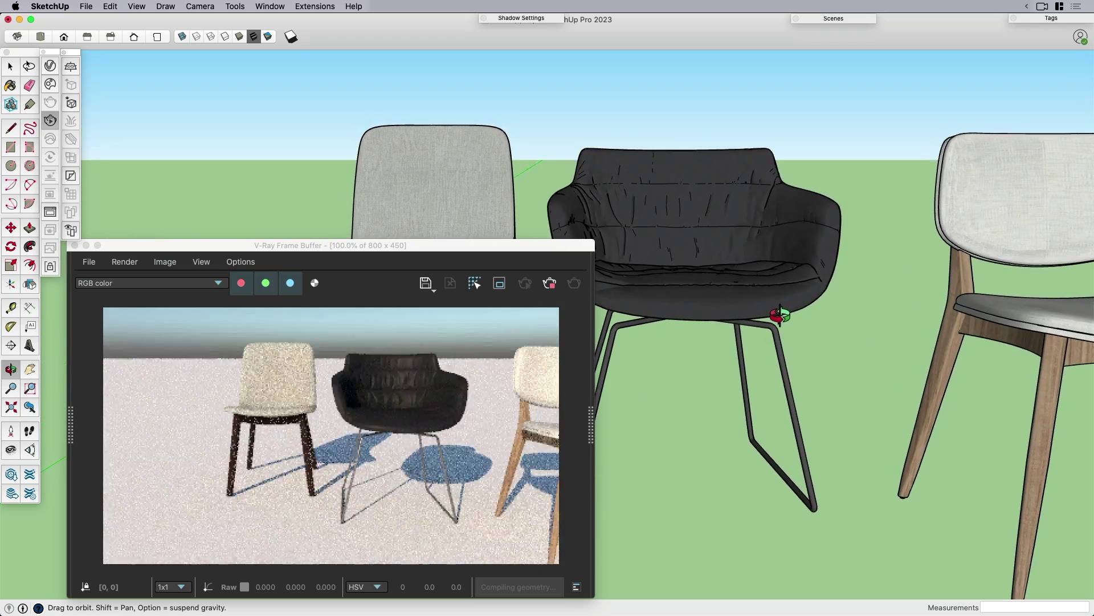
{"action": "scroll", "coordinate": [798, 384], "scroll_direction": "up", "scroll_amount": 5}
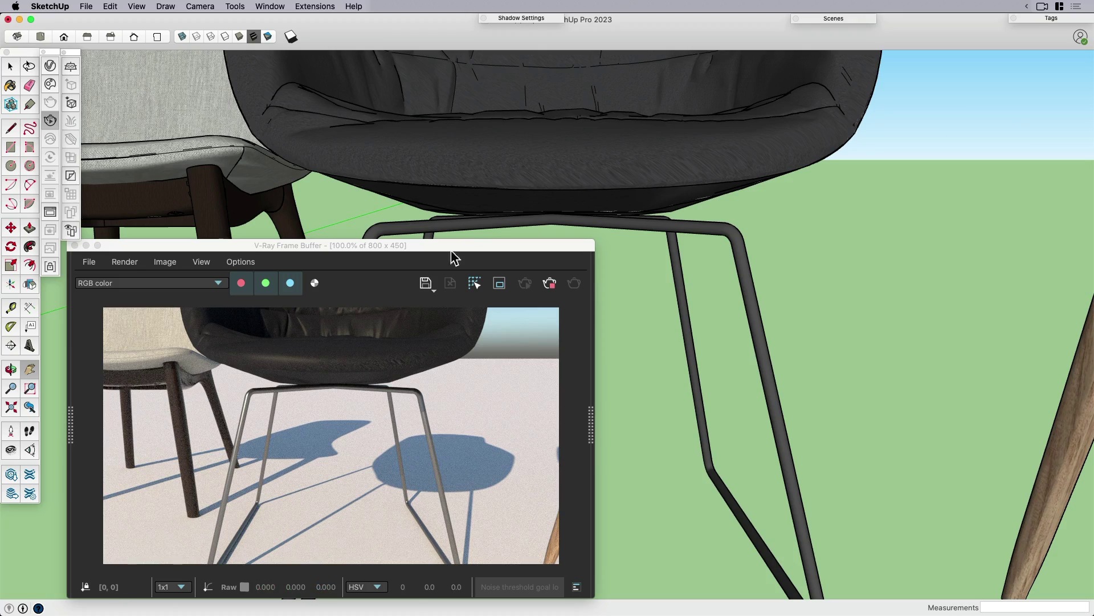
{"action": "left_click_drag", "start_coordinate": [516, 176], "coordinate": [838, 178]}
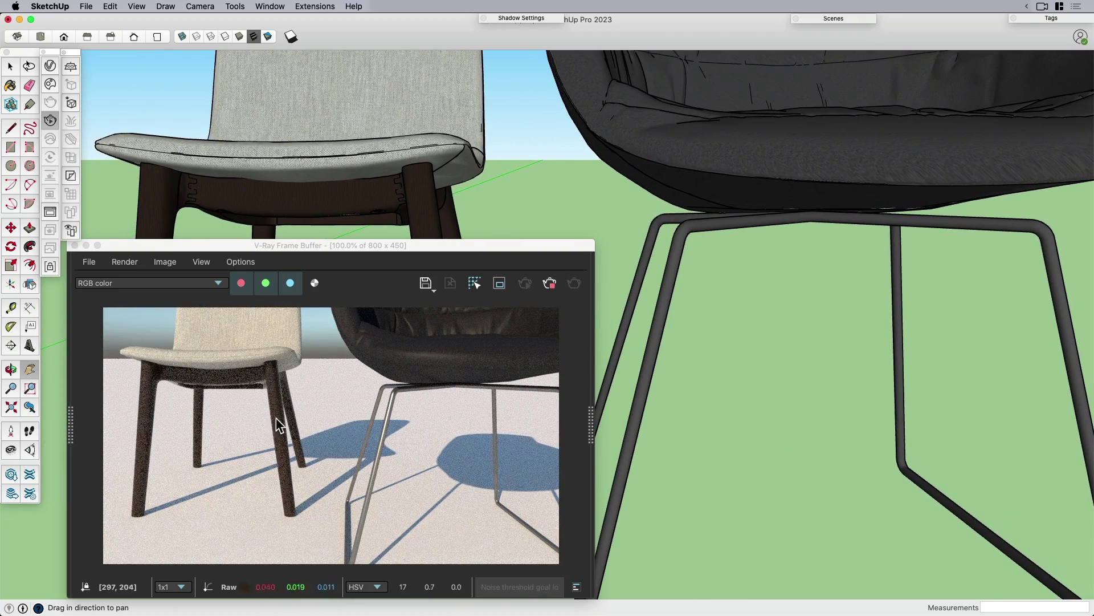
{"action": "scroll", "coordinate": [831, 337], "scroll_direction": "down", "scroll_amount": 8}
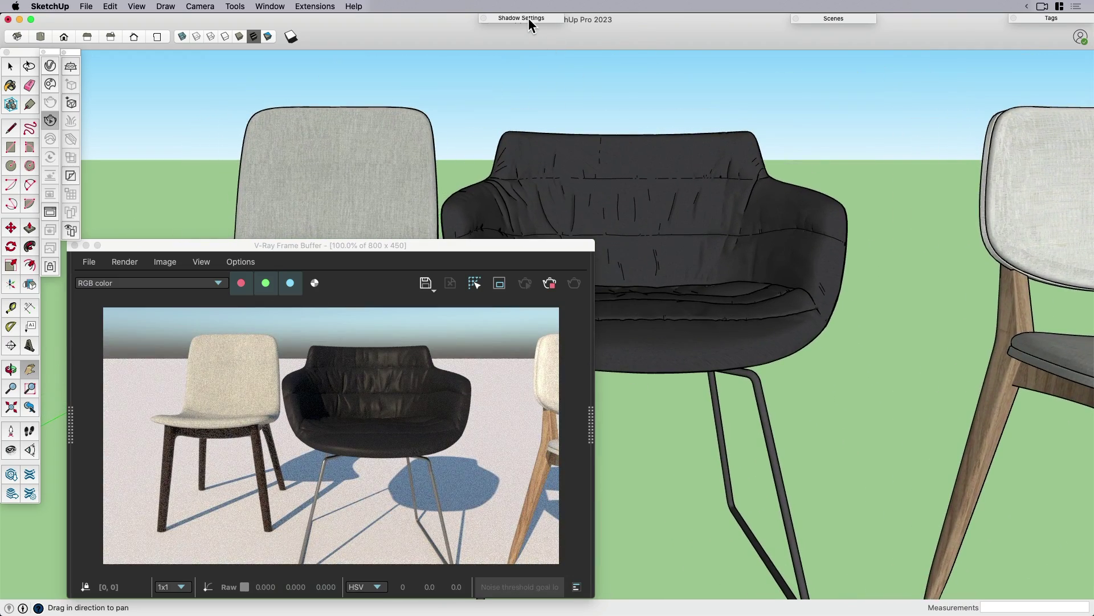
Set the shadow date to 06/30 and the time to 07:25 AM
{"action": "left_click", "coordinate": [528, 18]}
{"action": "mouse_move", "coordinate": [570, 56]}
{"action": "left_mouse_down"}
{"action": "mouse_move", "coordinate": [551, 56]}
{"action": "mouse_move", "coordinate": [556, 44]}
{"action": "left_mouse_up"}
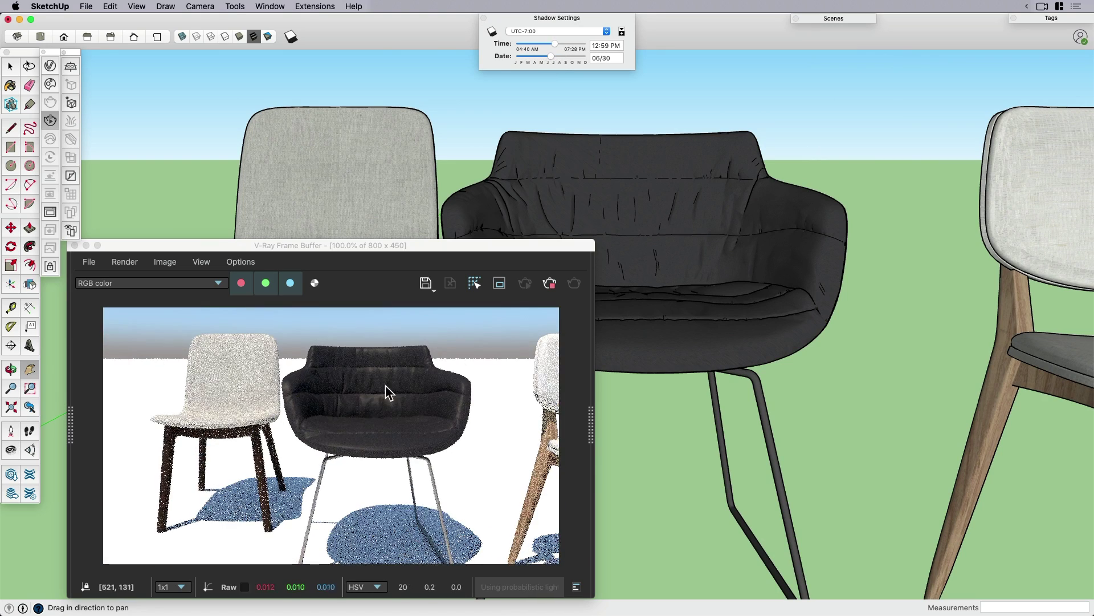
{"action": "left_click", "coordinate": [533, 45]}
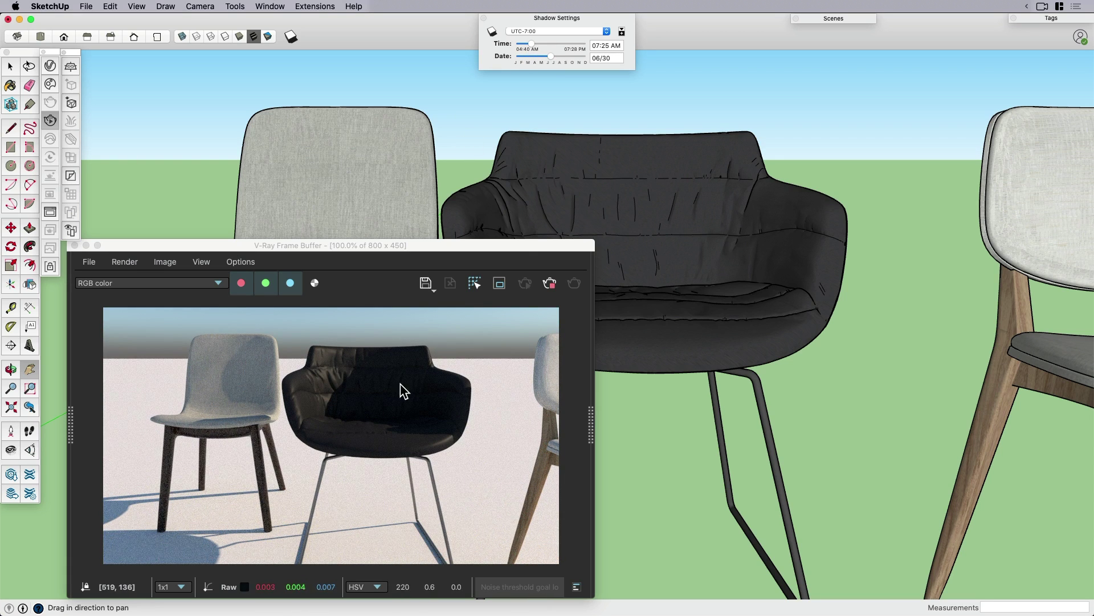
Stop the interactive render, close the Frame Buffer and select the black armchair
{"action": "left_click", "coordinate": [549, 283]}
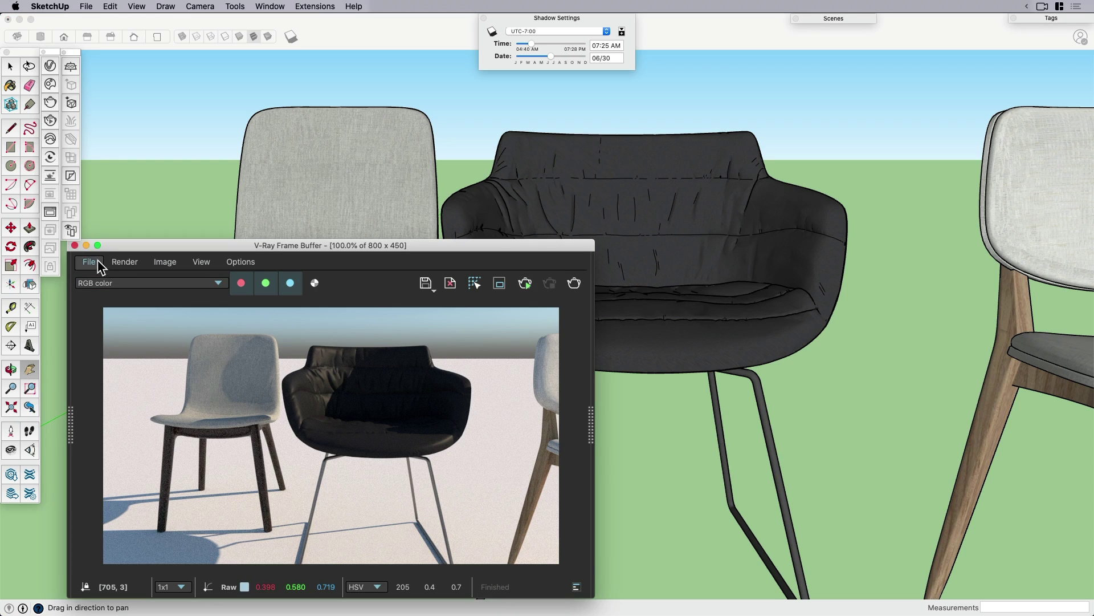
{"action": "left_click", "coordinate": [75, 246]}
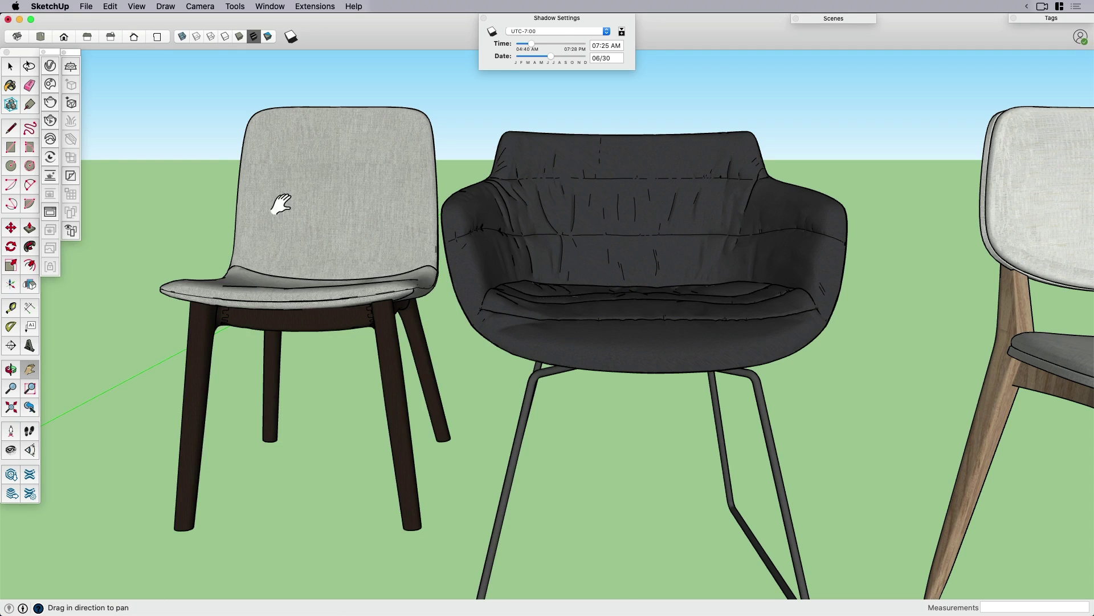
{"action": "left_click", "coordinate": [557, 19]}
{"action": "scroll", "coordinate": [444, 308], "scroll_direction": "down", "scroll_amount": 3}
{"action": "middle_click_drag", "start_coordinate": [445, 308], "coordinate": [513, 335]}
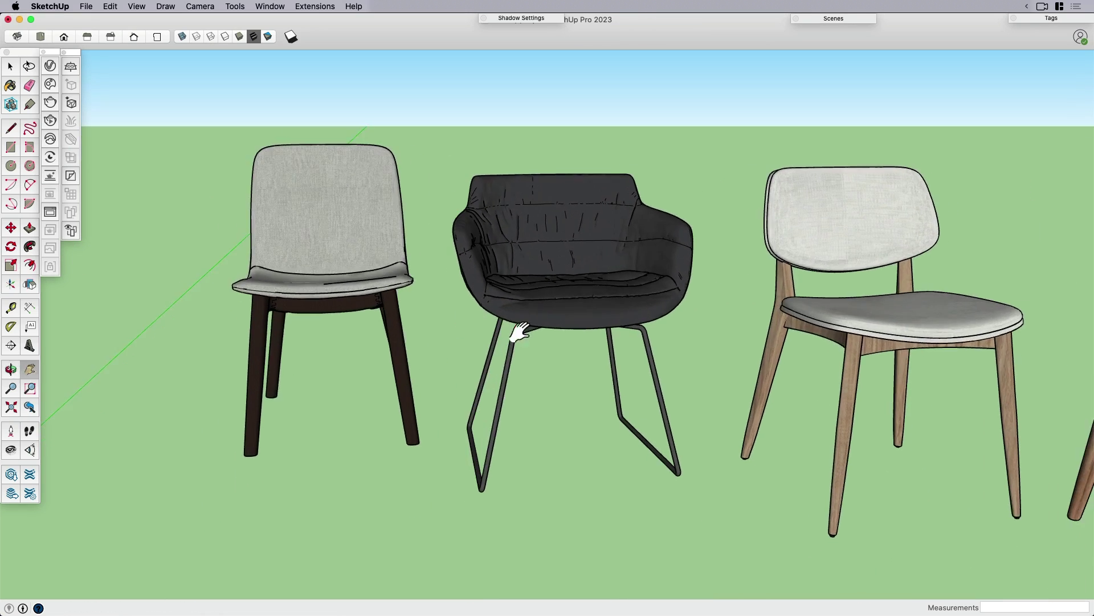
{"action": "key", "text": "space"}
{"action": "left_click", "coordinate": [513, 357]}
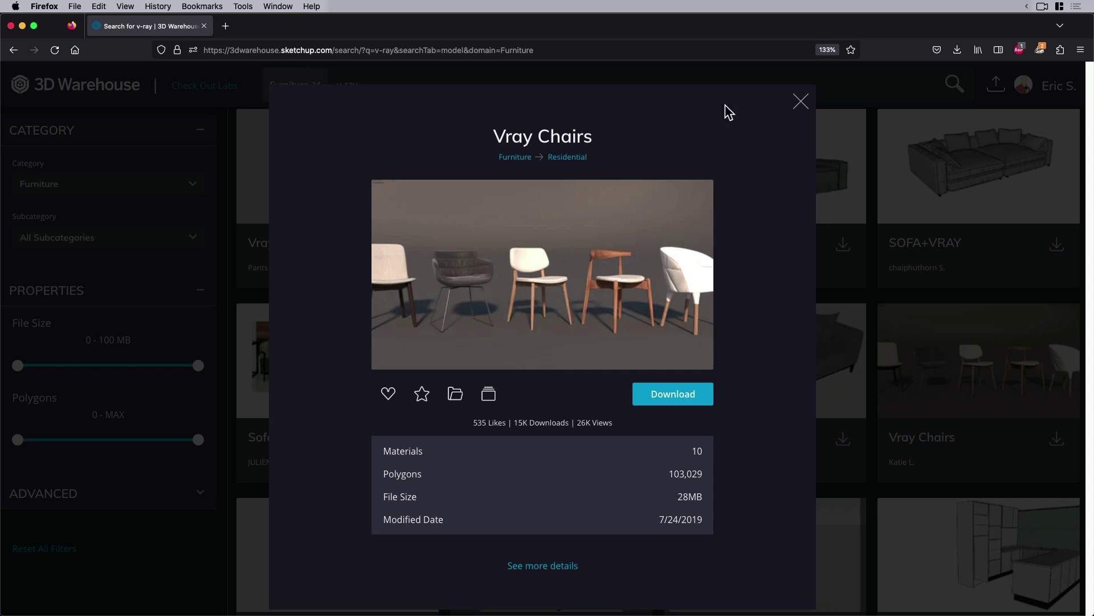
Close the Vray Chairs preview and scroll past results like CHAIR VRAY and SOFA+VRAY
{"action": "left_click", "coordinate": [802, 100]}
{"action": "scroll", "coordinate": [736, 384], "scroll_direction": "down", "scroll_amount": 10}
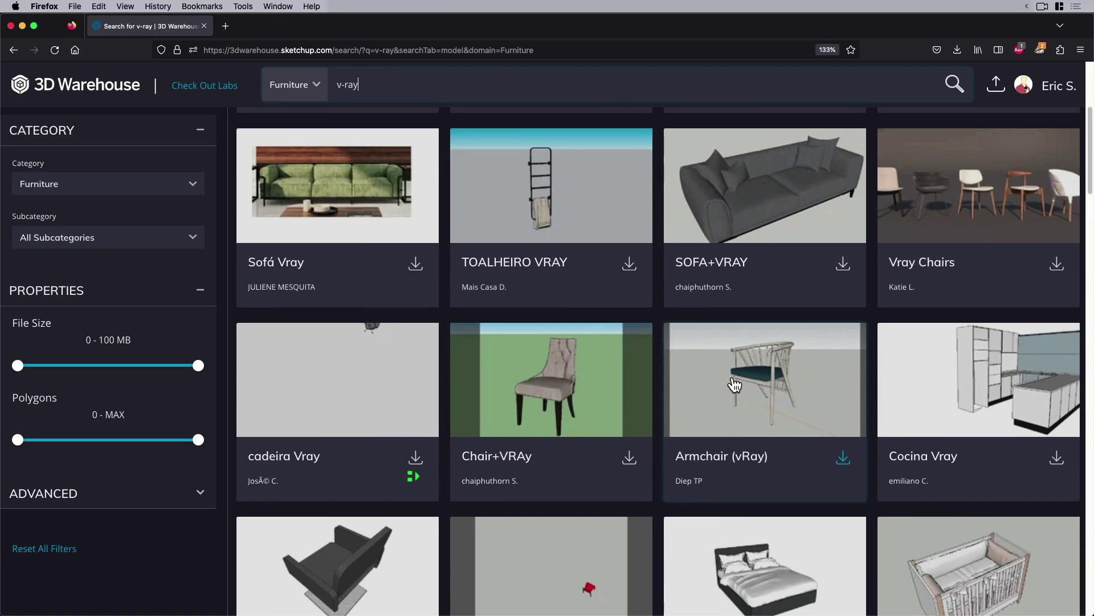
{"action": "scroll", "coordinate": [735, 383], "scroll_direction": "down", "scroll_amount": 10}
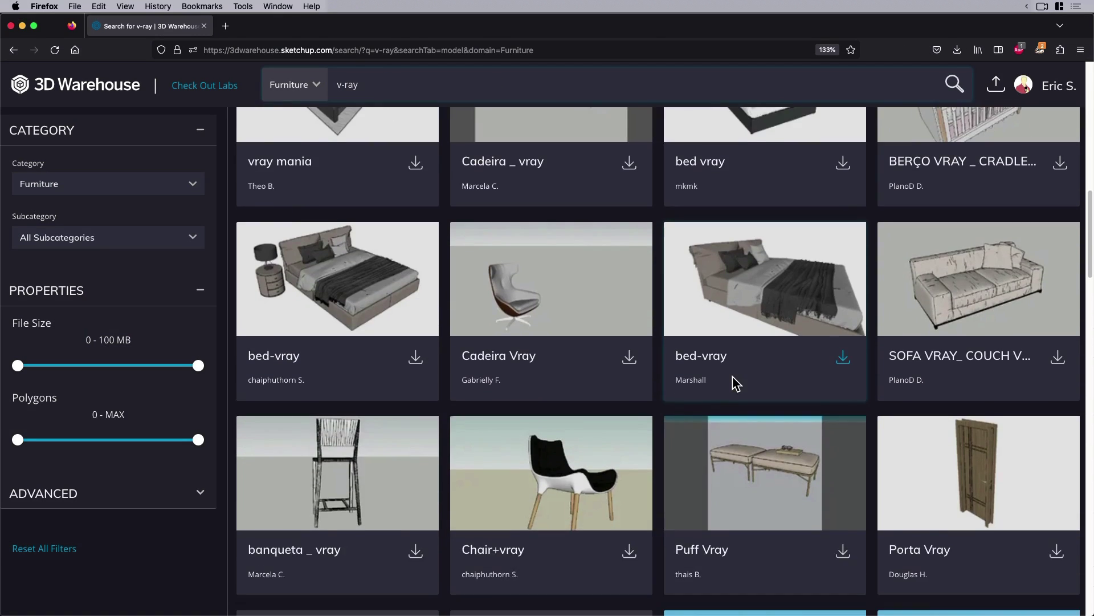
{"action": "scroll", "coordinate": [736, 384], "scroll_direction": "down", "scroll_amount": 8}
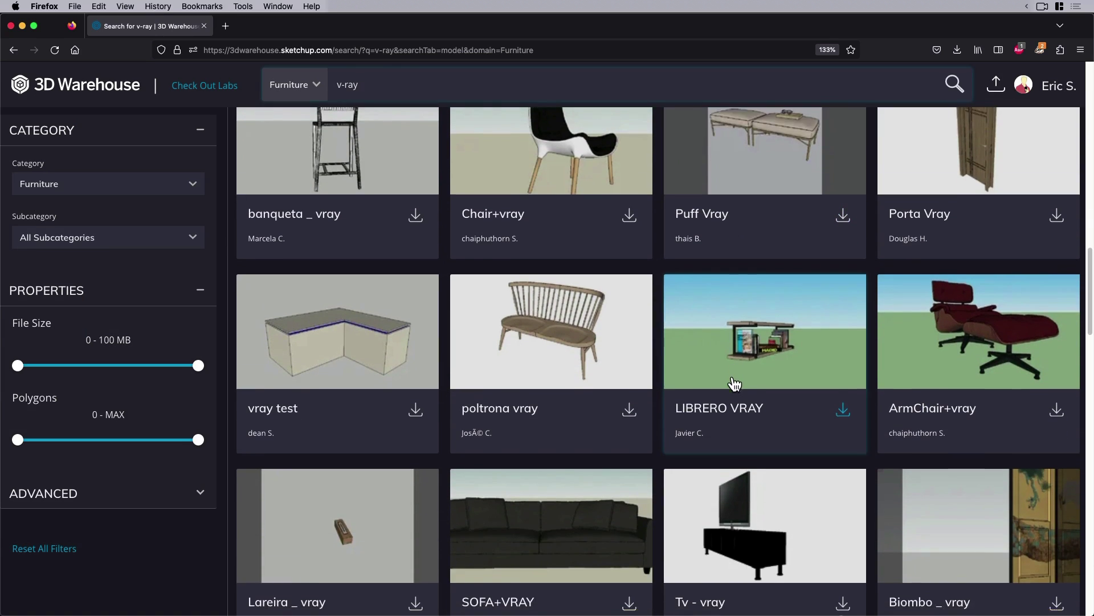
{"action": "scroll", "coordinate": [735, 382], "scroll_direction": "down", "scroll_amount": 1}
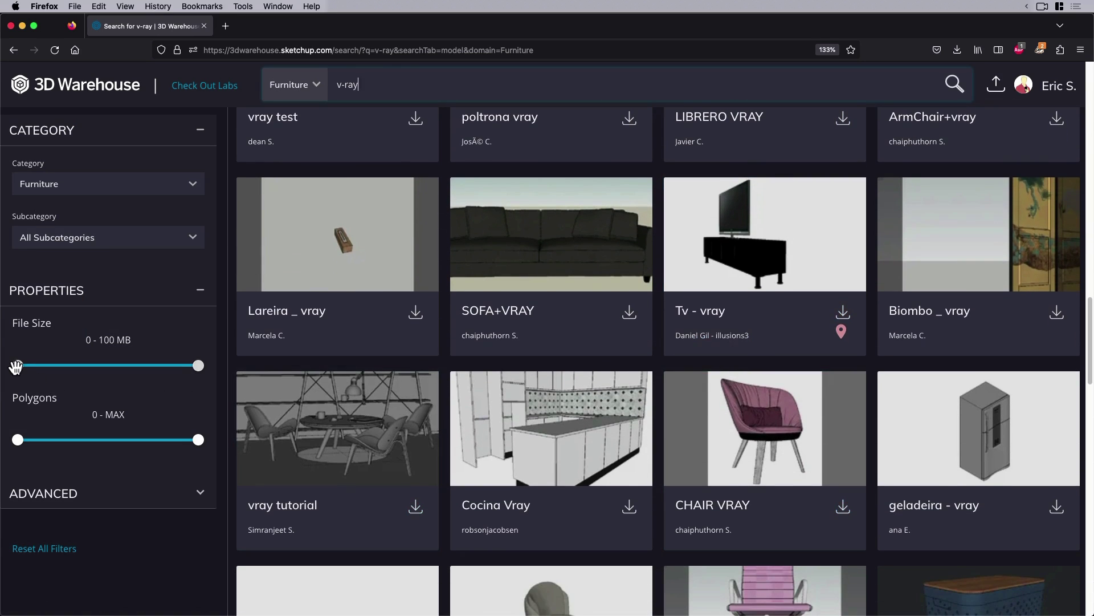
Filter v-ray furniture to 24–100 MB file size and 14K–MAX polygons, then scroll the results
{"action": "left_click_drag", "start_coordinate": [19, 367], "coordinate": [72, 369]}
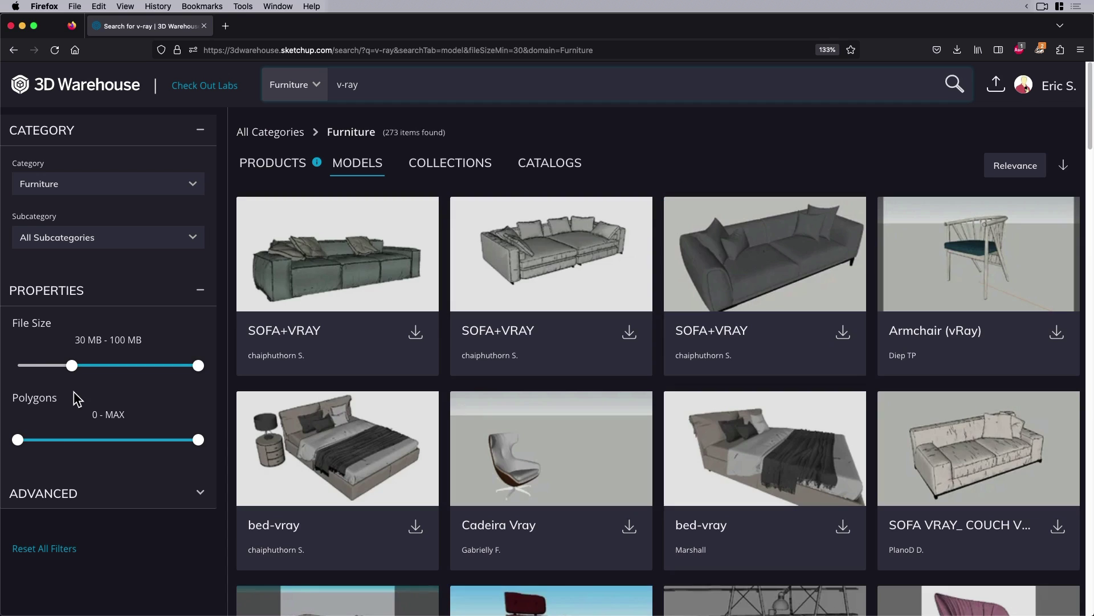
{"action": "left_click", "coordinate": [79, 440]}
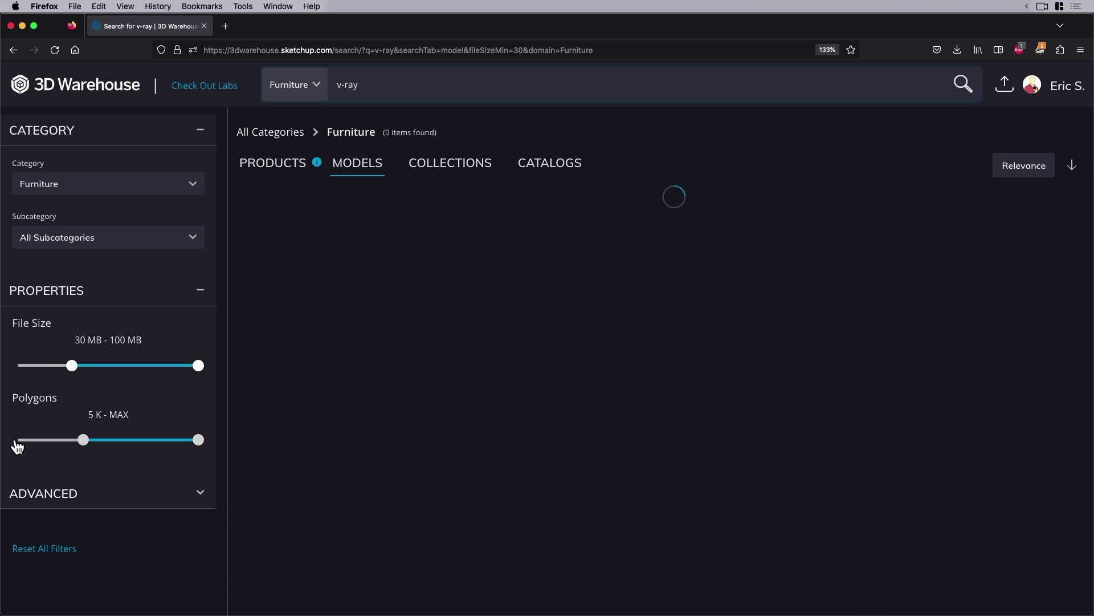
{"action": "left_click_drag", "start_coordinate": [72, 366], "coordinate": [61, 365]}
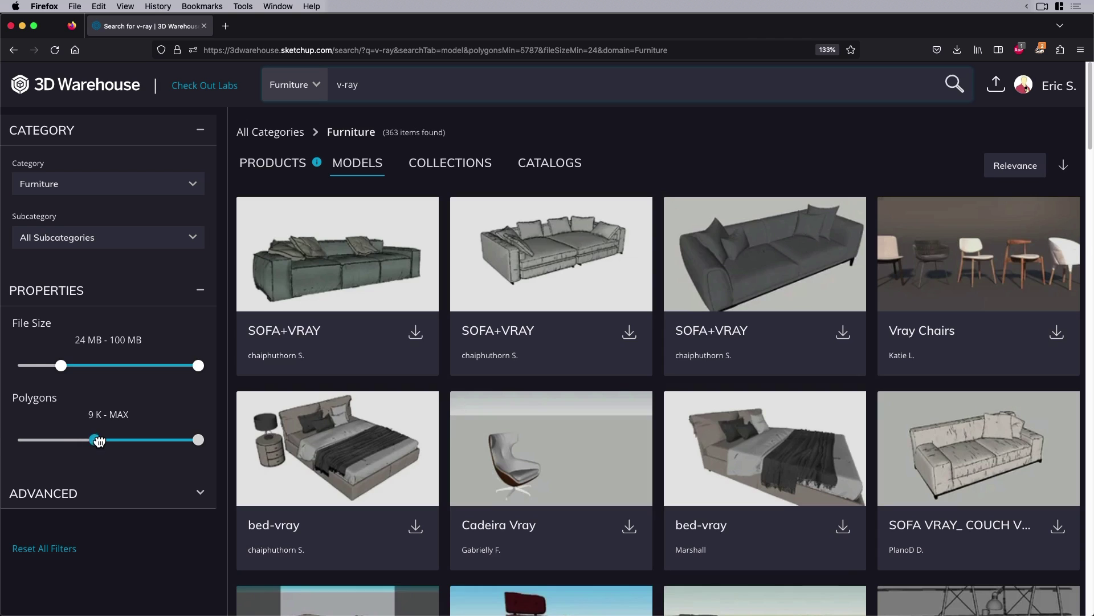
{"action": "left_click_drag", "start_coordinate": [83, 440], "coordinate": [103, 441]}
{"action": "scroll", "coordinate": [580, 385], "scroll_direction": "down", "scroll_amount": 2}
{"action": "scroll", "coordinate": [580, 389], "scroll_direction": "down", "scroll_amount": 10}
{"action": "scroll", "coordinate": [579, 388], "scroll_direction": "down", "scroll_amount": 5}
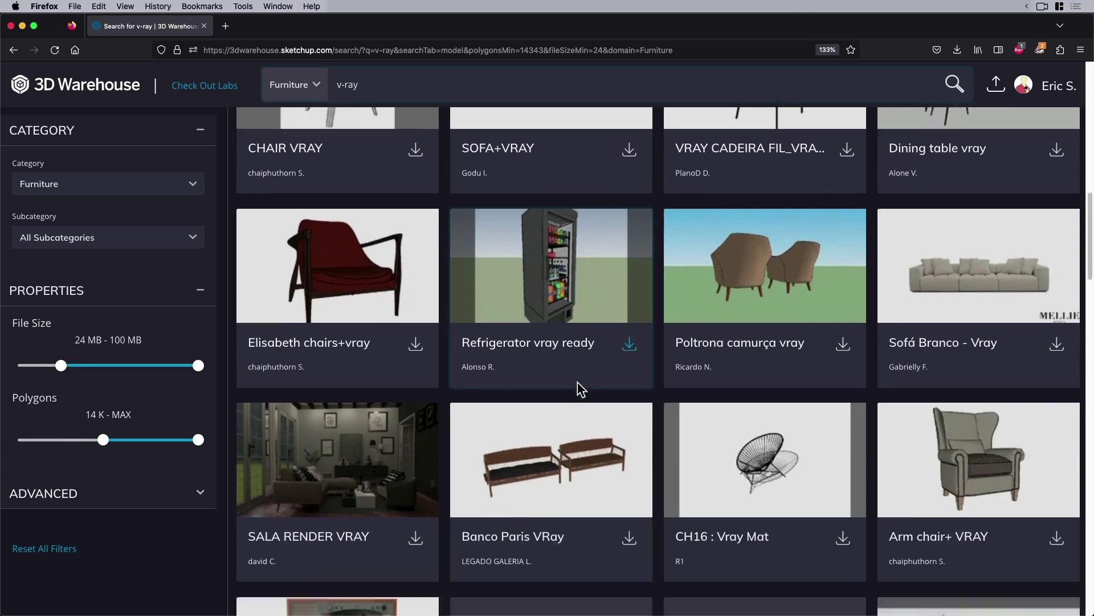
{"action": "scroll", "coordinate": [579, 388], "scroll_direction": "down", "scroll_amount": 3}
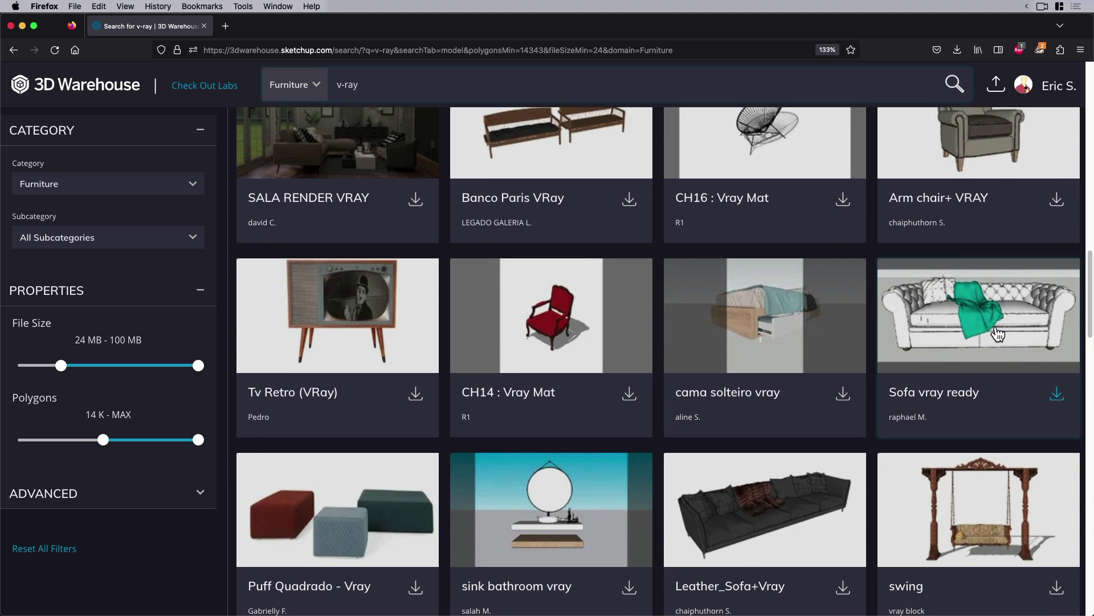
{"action": "scroll", "coordinate": [992, 308], "scroll_direction": "down", "scroll_amount": 1}
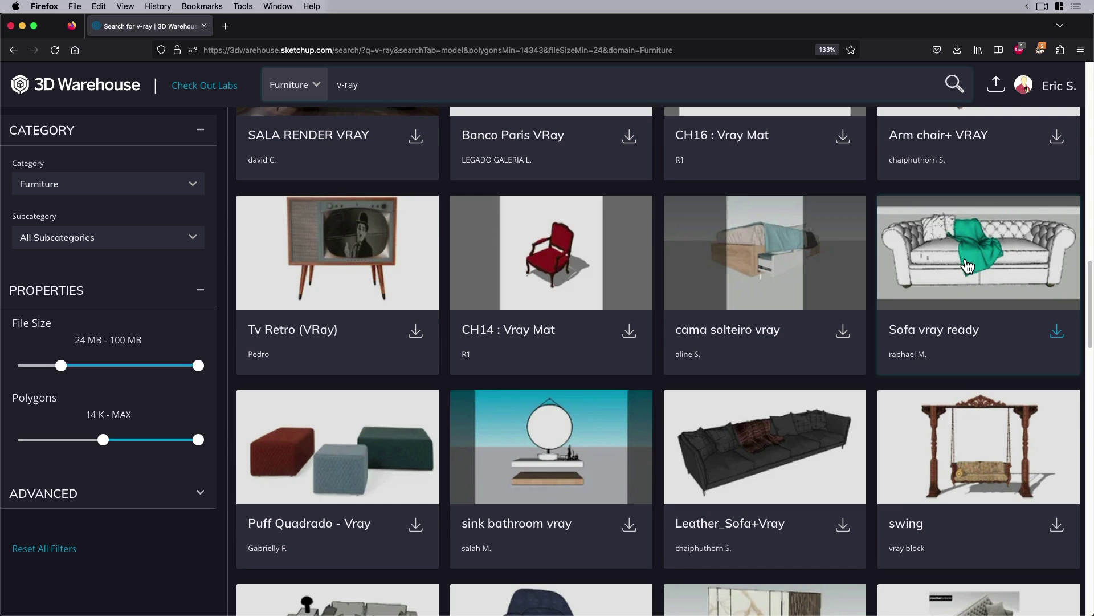
{"action": "scroll", "coordinate": [968, 265], "scroll_direction": "down", "scroll_amount": 3}
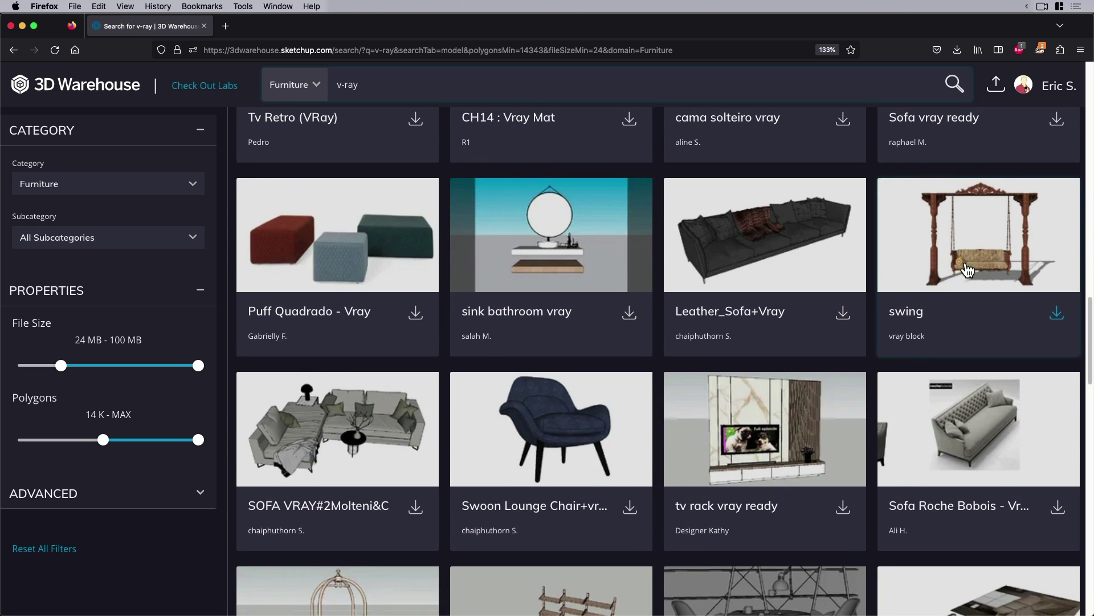
{"action": "scroll", "coordinate": [968, 268], "scroll_direction": "up", "scroll_amount": 12}
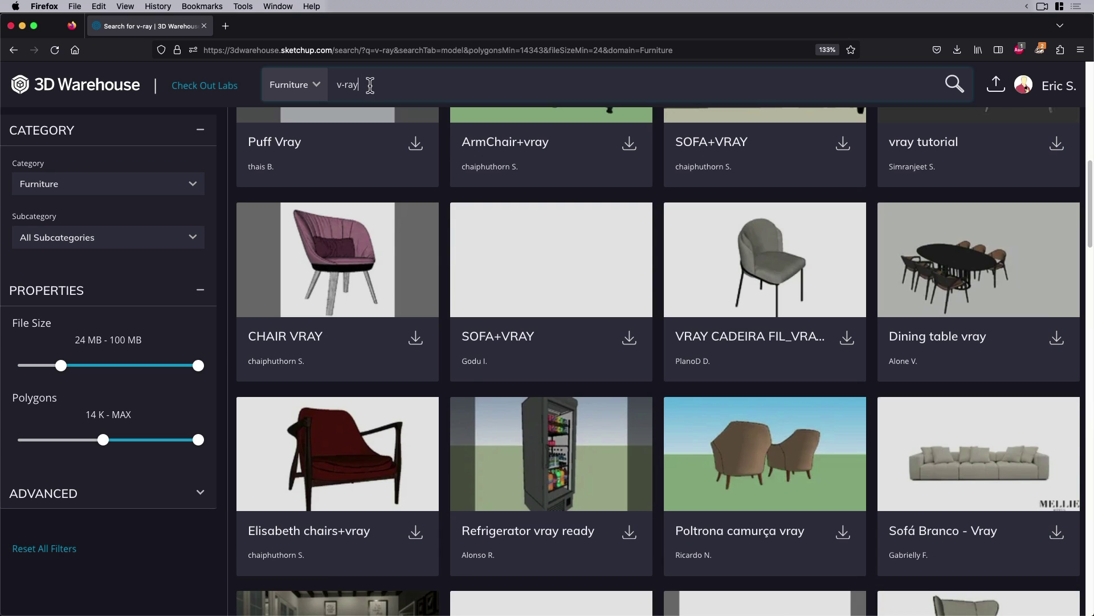
Replace the search term with 'render ready' and run the search
{"action": "left_click_drag", "start_coordinate": [370, 85], "coordinate": [333, 84]}
{"action": "type", "text": "render"}
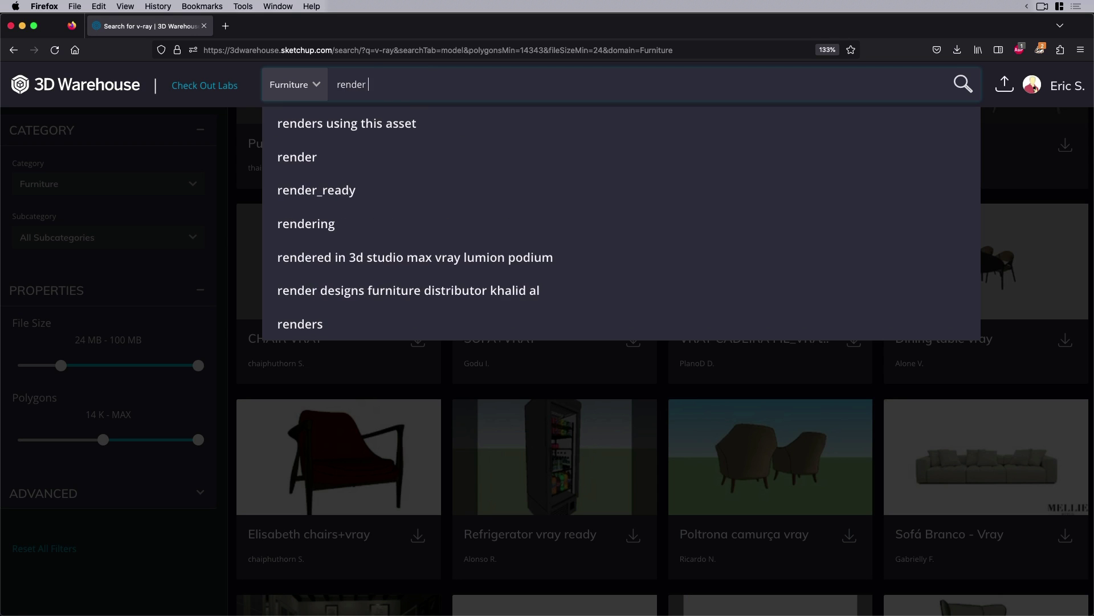
{"action": "type", "text": " ready"}
{"action": "key", "text": "Return"}
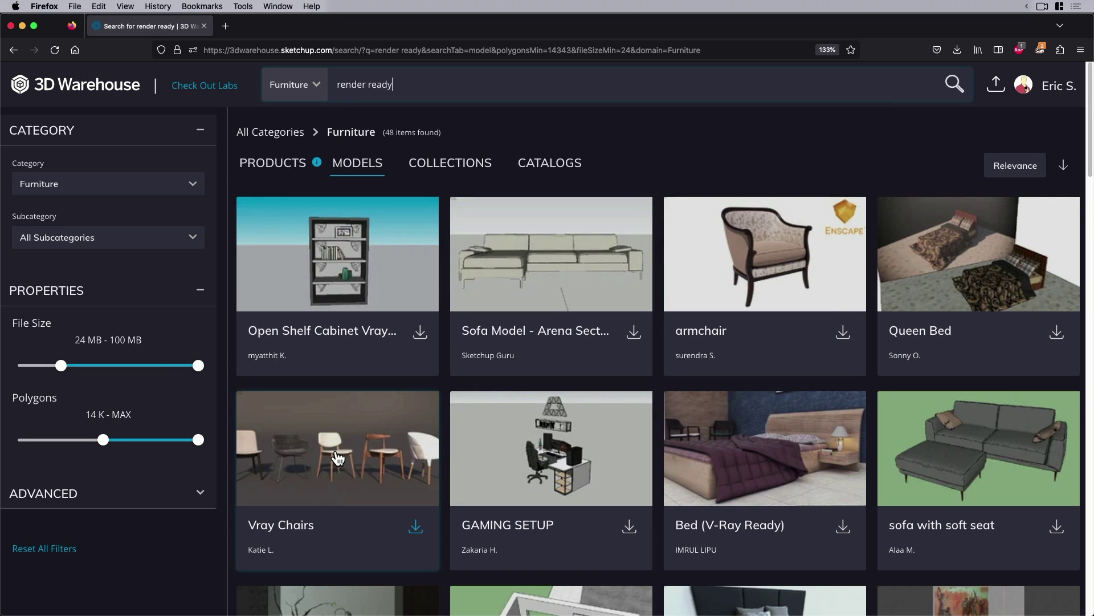
{"action": "scroll", "coordinate": [833, 467], "scroll_direction": "down", "scroll_amount": 5}
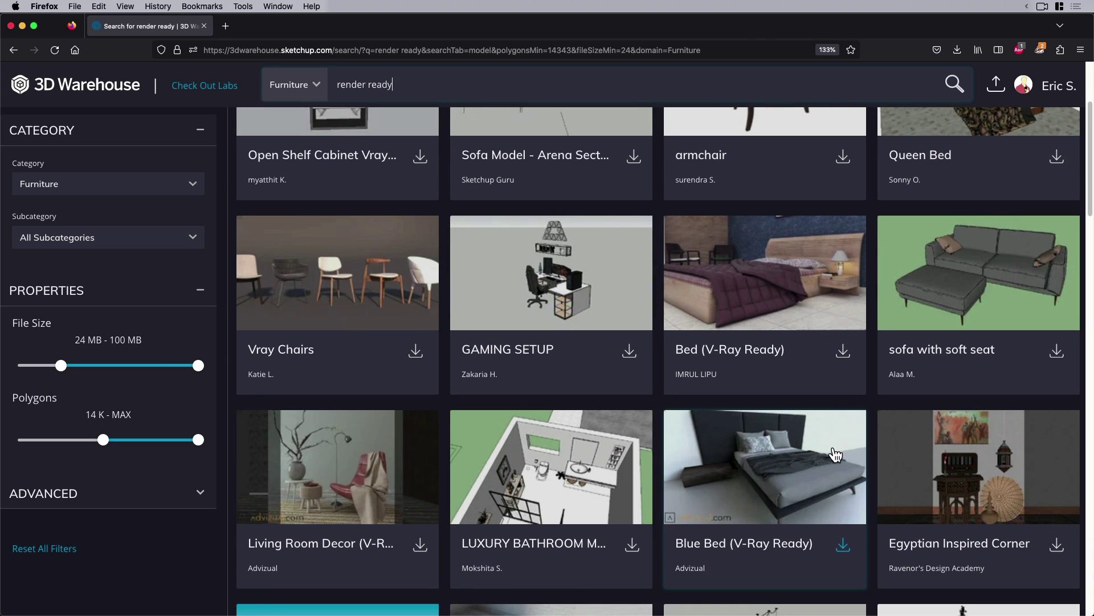
{"action": "scroll", "coordinate": [806, 459], "scroll_direction": "down", "scroll_amount": 4}
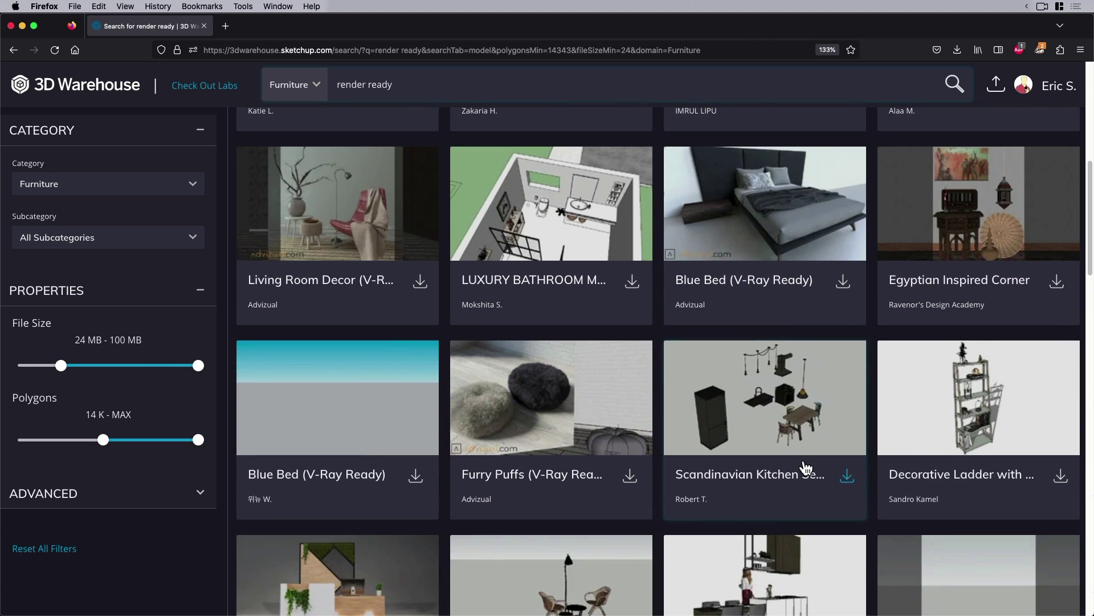
{"action": "scroll", "coordinate": [806, 466], "scroll_direction": "up", "scroll_amount": 9}
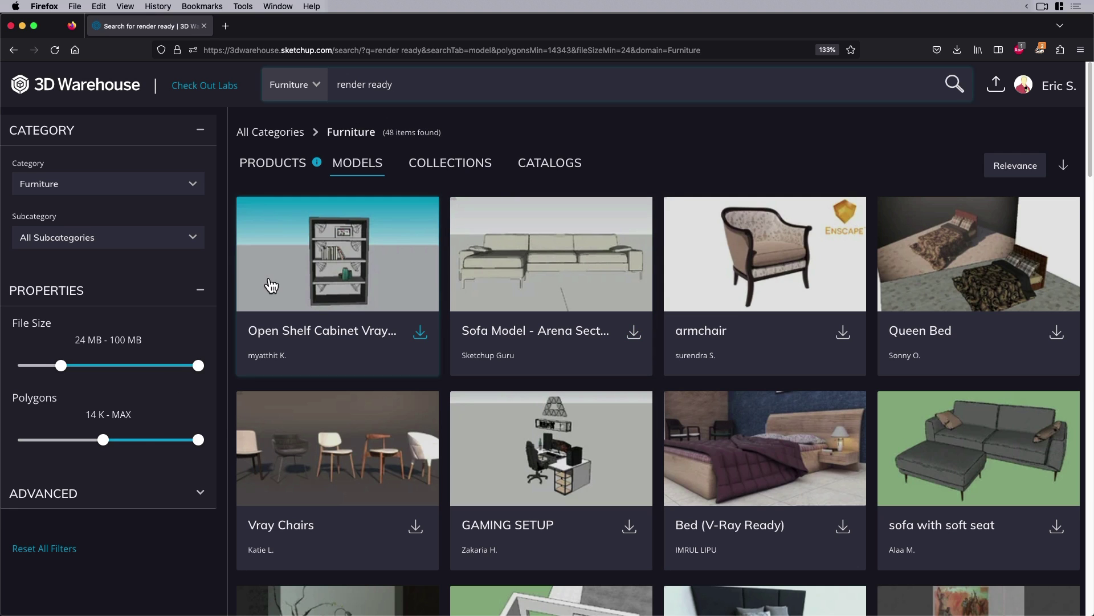
Lower the minimum polygon count to 2 K, keeping the Furniture category, for 52 results
{"action": "left_click_drag", "start_coordinate": [101, 439], "coordinate": [67, 440]}
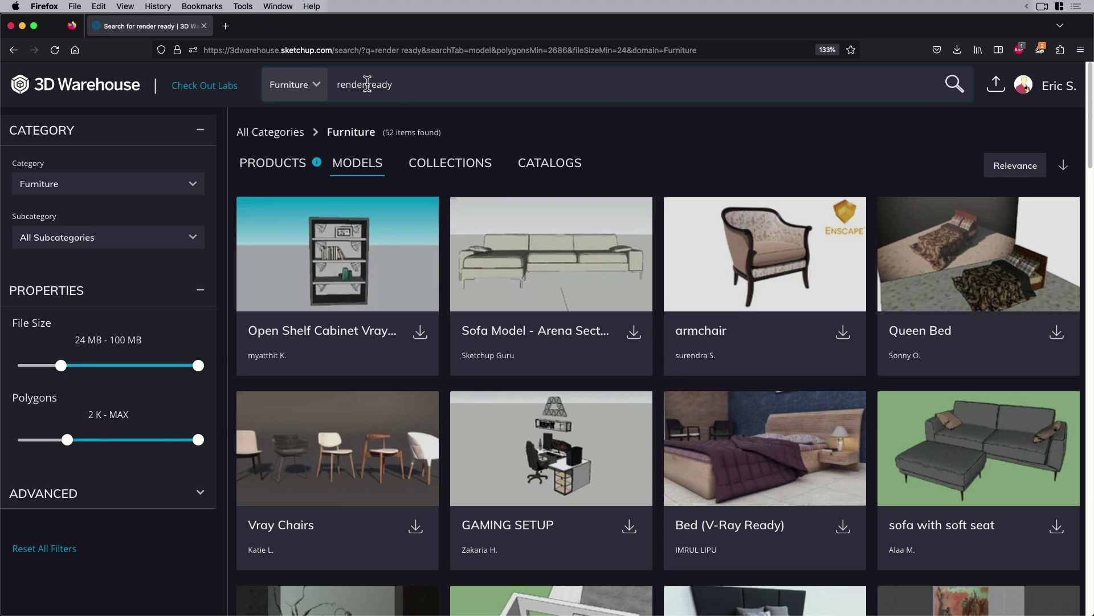
{"action": "left_click_drag", "start_coordinate": [367, 84], "coordinate": [428, 85]}
{"action": "left_click", "coordinate": [295, 100]}
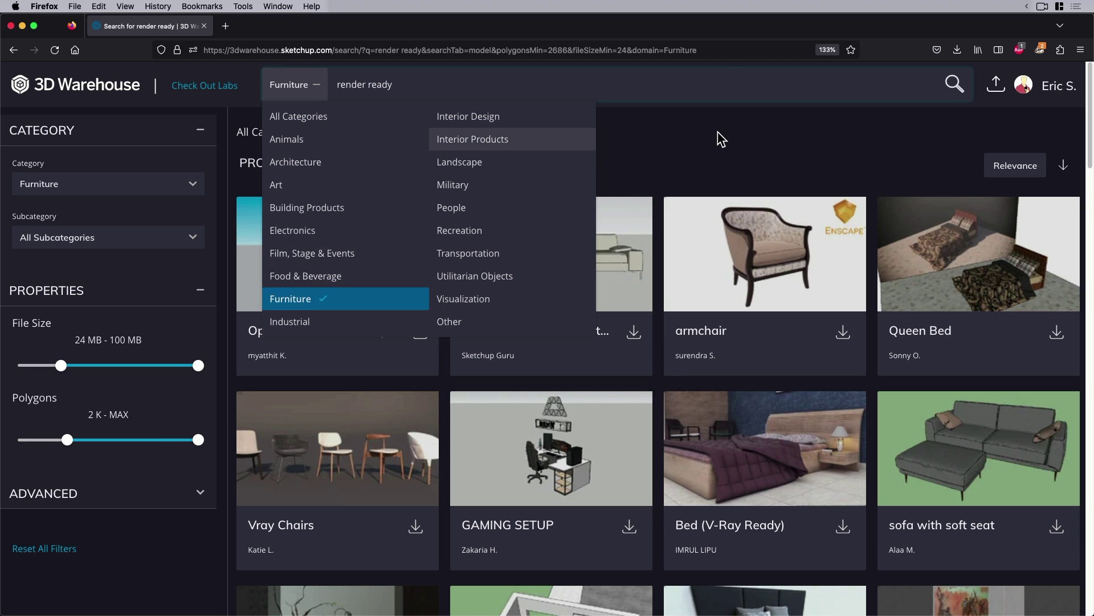
{"action": "left_click", "coordinate": [729, 95]}
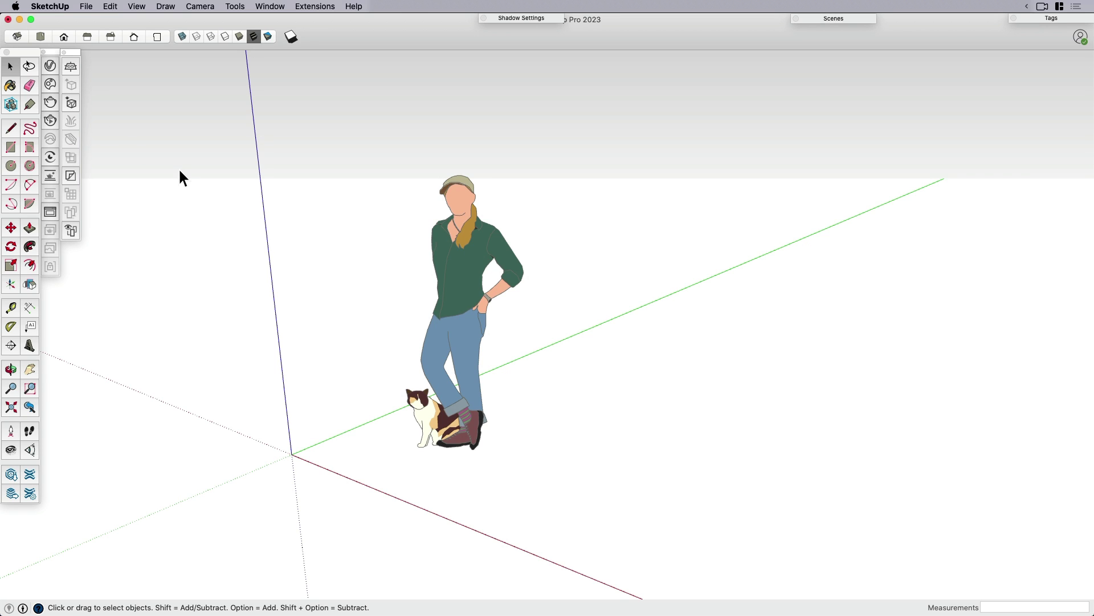
Open Chaos Cosmos, centre the browser, and list the People category's 363 assets
{"action": "left_click", "coordinate": [48, 85]}
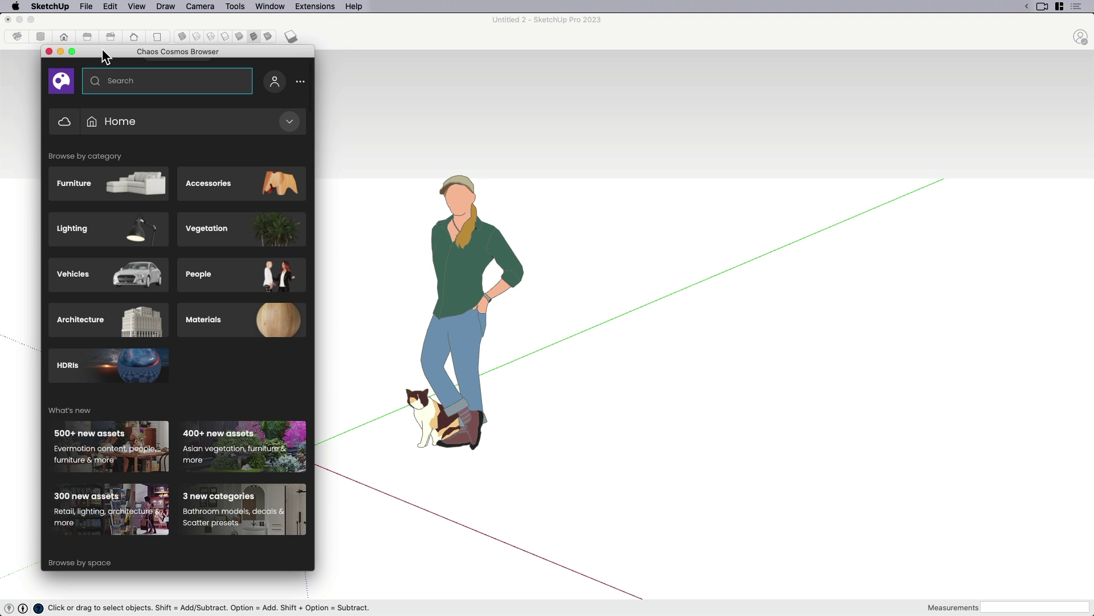
{"action": "left_click_drag", "start_coordinate": [115, 58], "coordinate": [435, 57]}
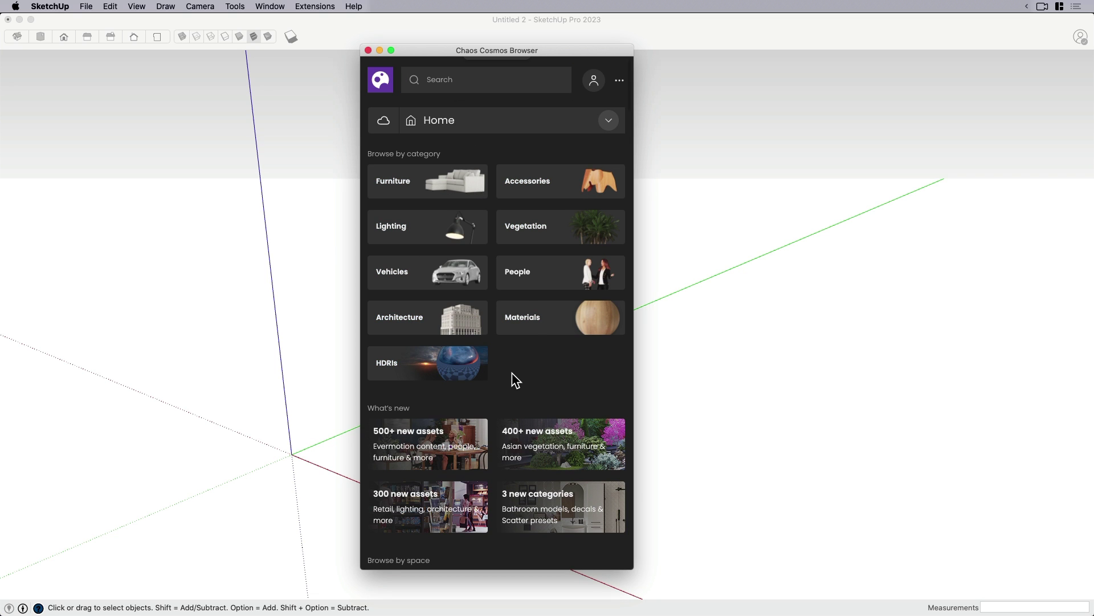
{"action": "scroll", "coordinate": [513, 379], "scroll_direction": "down", "scroll_amount": 5}
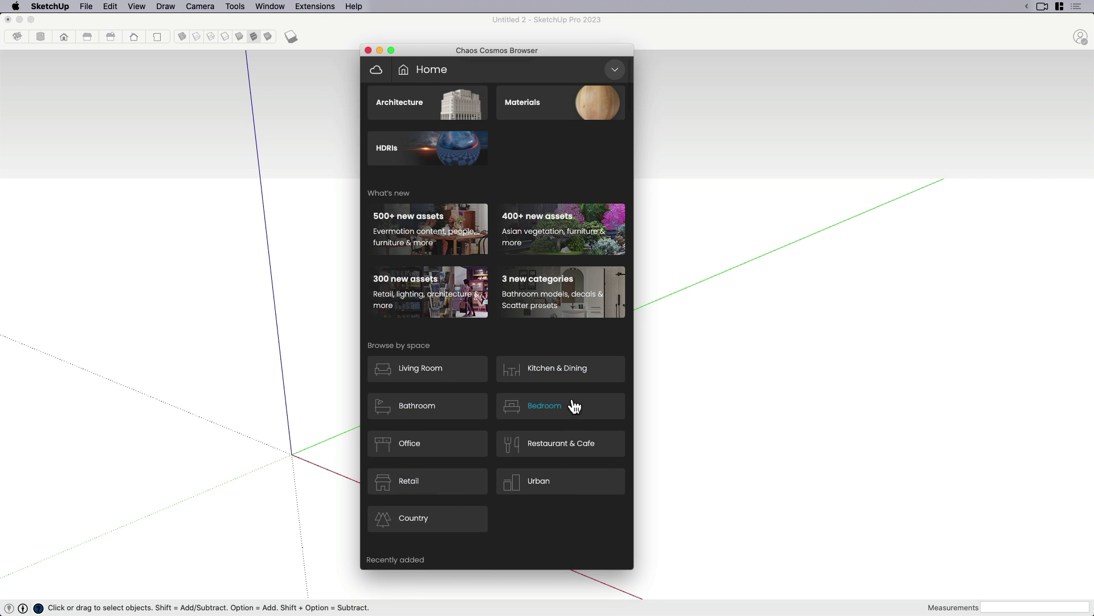
{"action": "scroll", "coordinate": [573, 402], "scroll_direction": "up", "scroll_amount": 5}
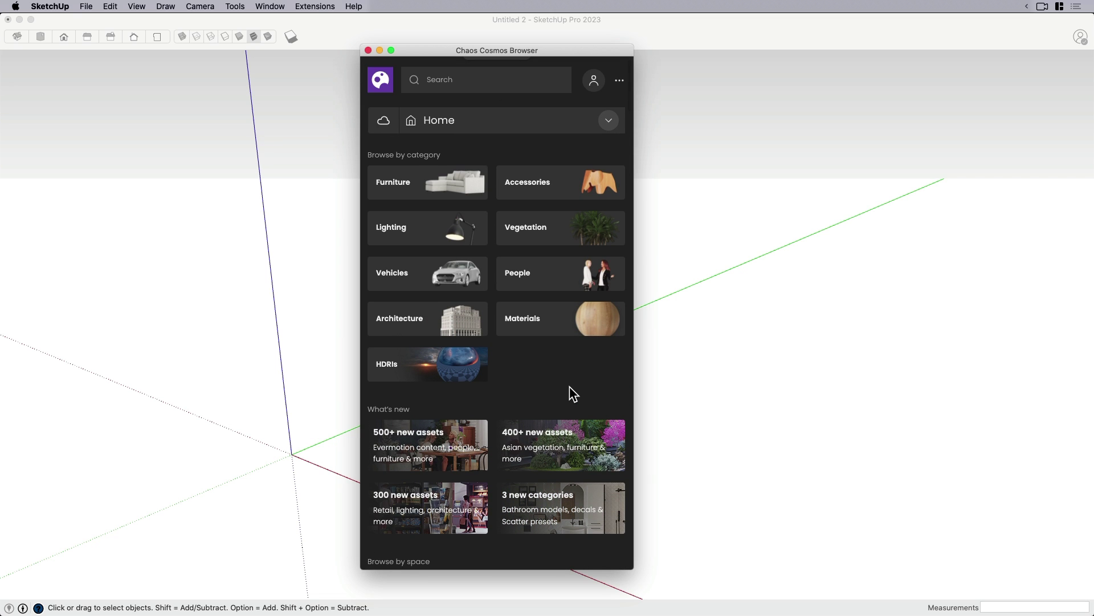
{"action": "left_click", "coordinate": [528, 285]}
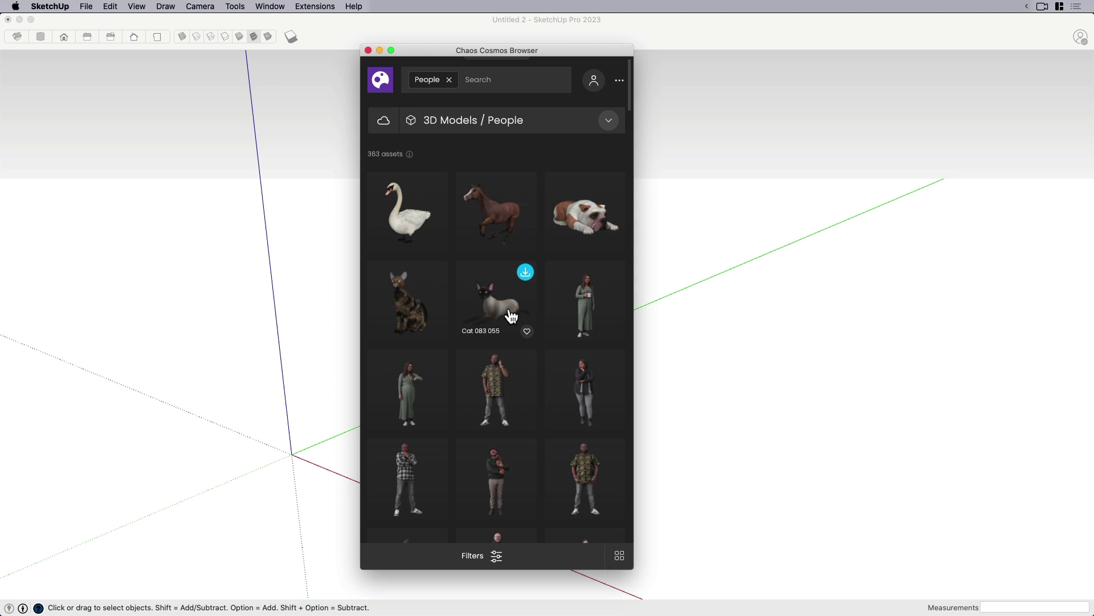
{"action": "scroll", "coordinate": [556, 372], "scroll_direction": "down", "scroll_amount": 10}
{"action": "scroll", "coordinate": [556, 374], "scroll_direction": "up", "scroll_amount": 10}
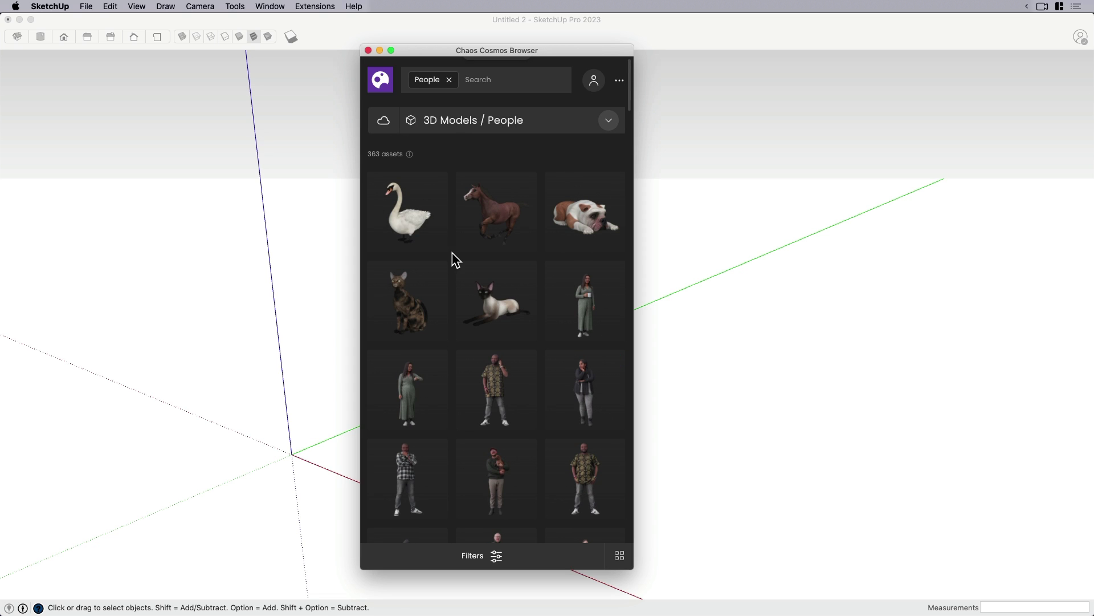
Clear the People filter, go to Chaos Cosmos Furniture, then download and import the Lotus Chair
{"action": "left_click", "coordinate": [449, 79]}
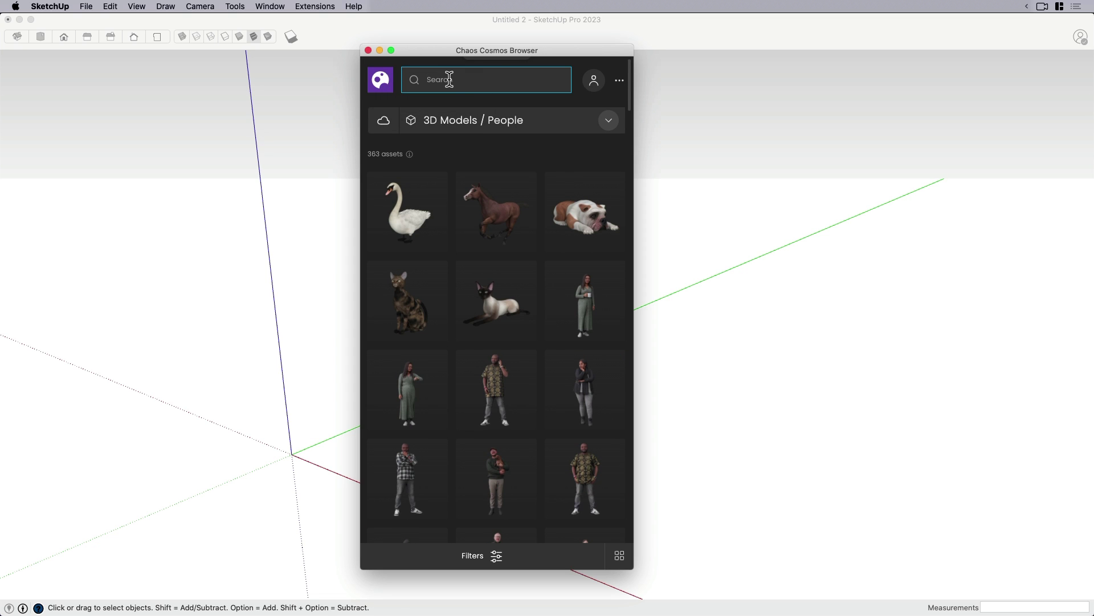
{"action": "left_click", "coordinate": [496, 122]}
{"action": "left_click", "coordinate": [448, 116]}
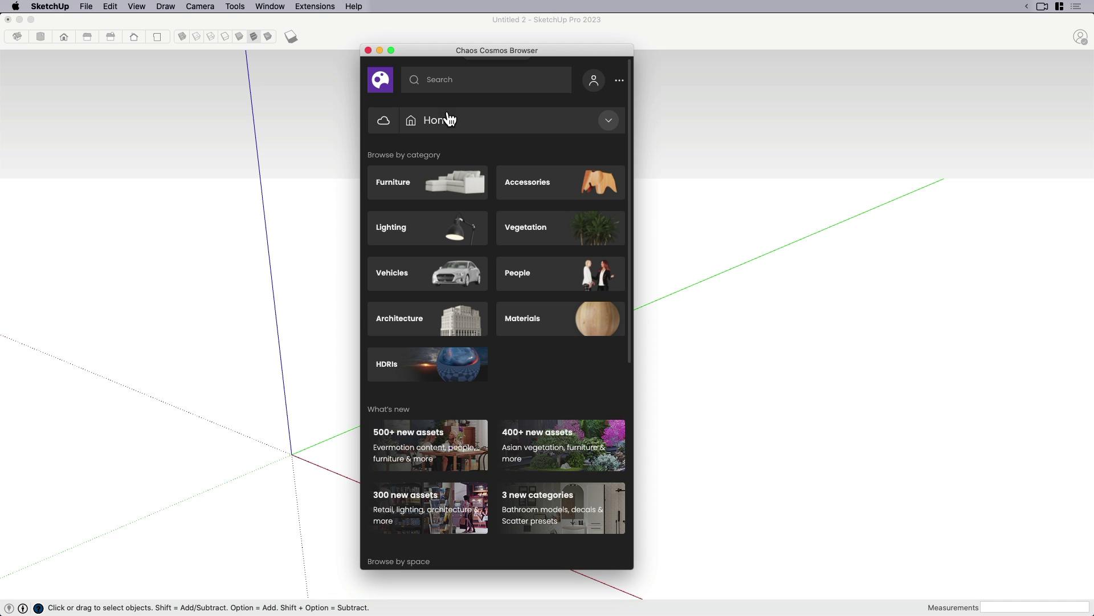
{"action": "left_click", "coordinate": [442, 190]}
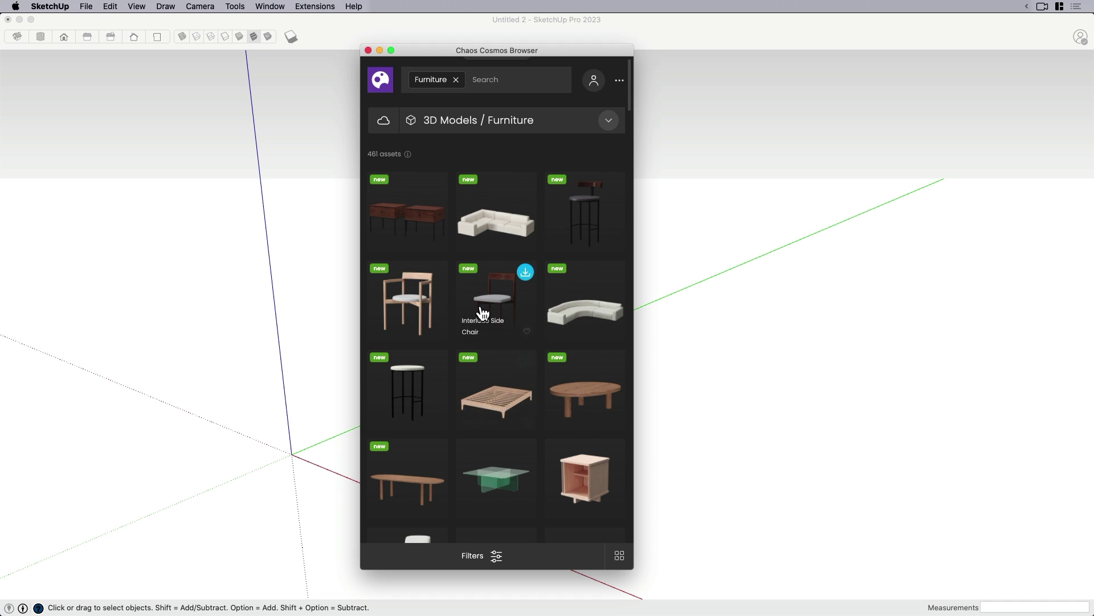
{"action": "scroll", "coordinate": [481, 312], "scroll_direction": "down", "scroll_amount": 3}
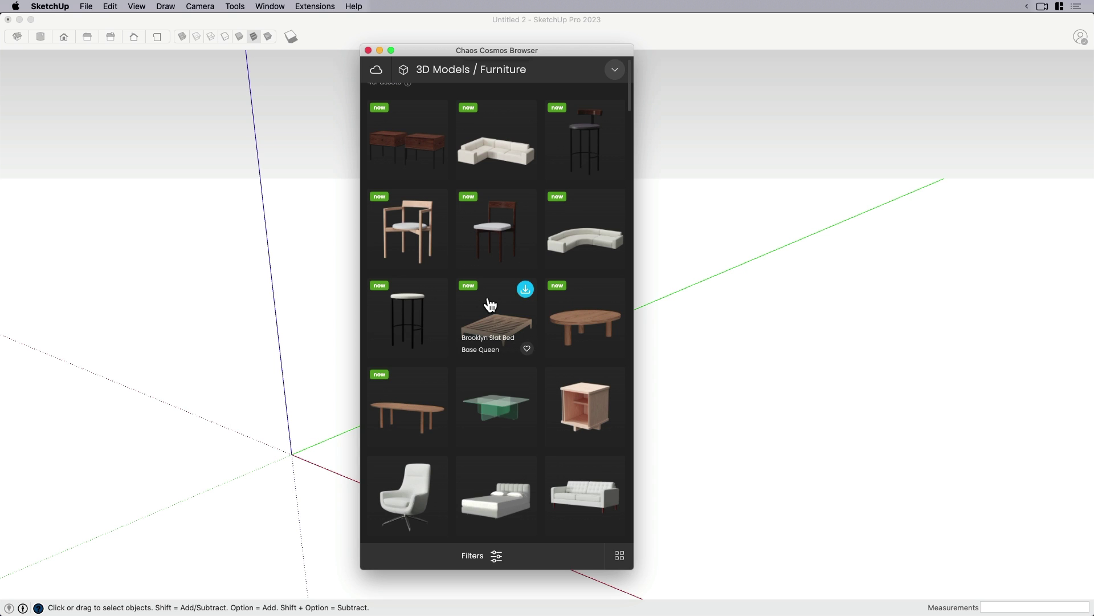
{"action": "scroll", "coordinate": [490, 306], "scroll_direction": "down", "scroll_amount": 10}
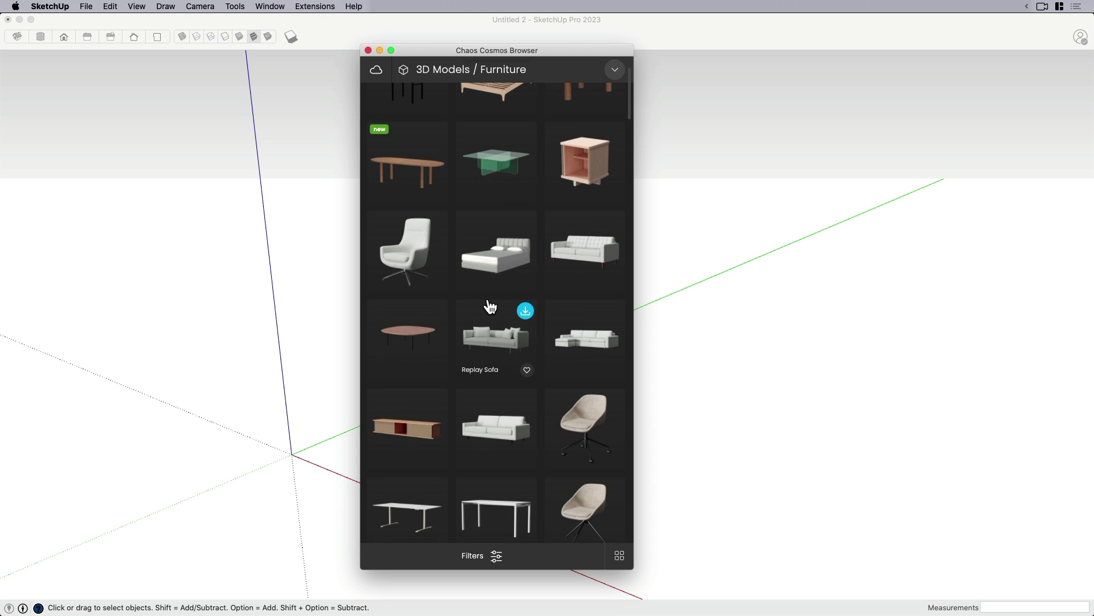
{"action": "scroll", "coordinate": [489, 308], "scroll_direction": "down", "scroll_amount": 10}
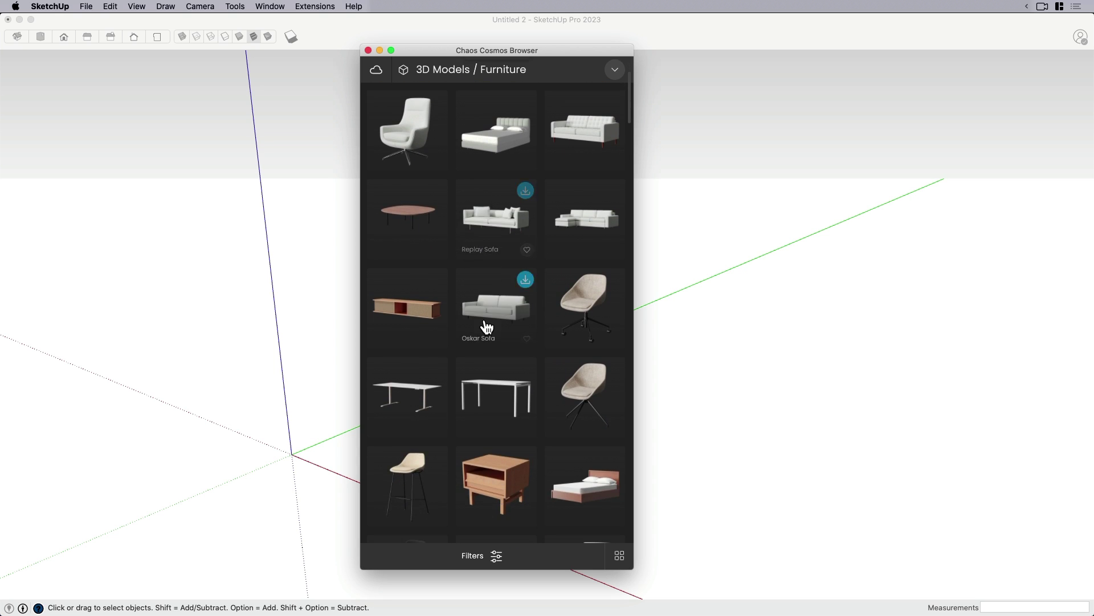
{"action": "scroll", "coordinate": [486, 326], "scroll_direction": "down", "scroll_amount": 1}
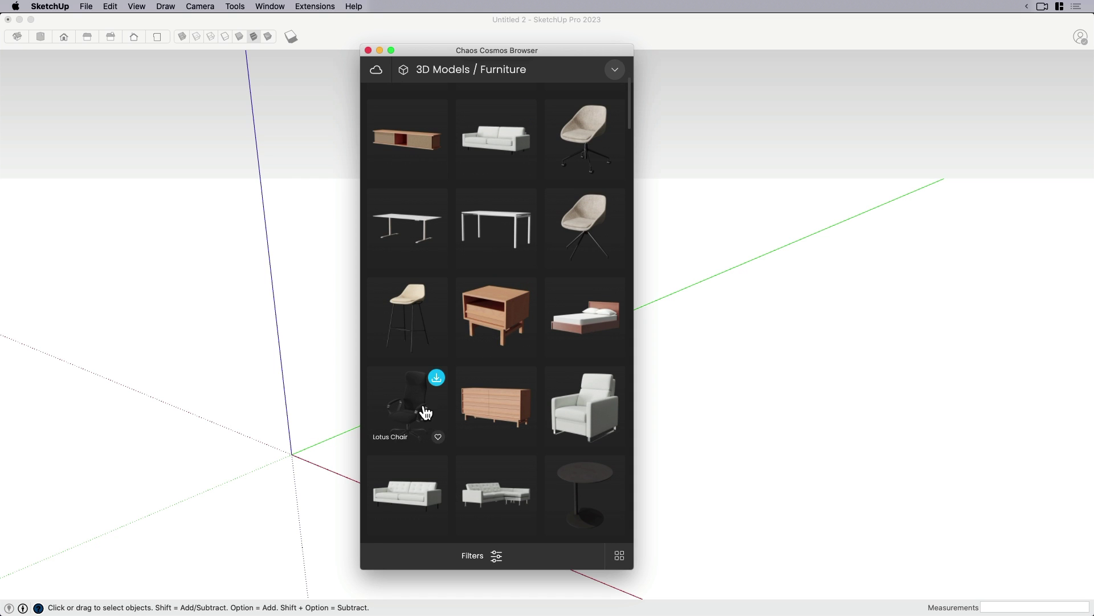
{"action": "left_click", "coordinate": [437, 378]}
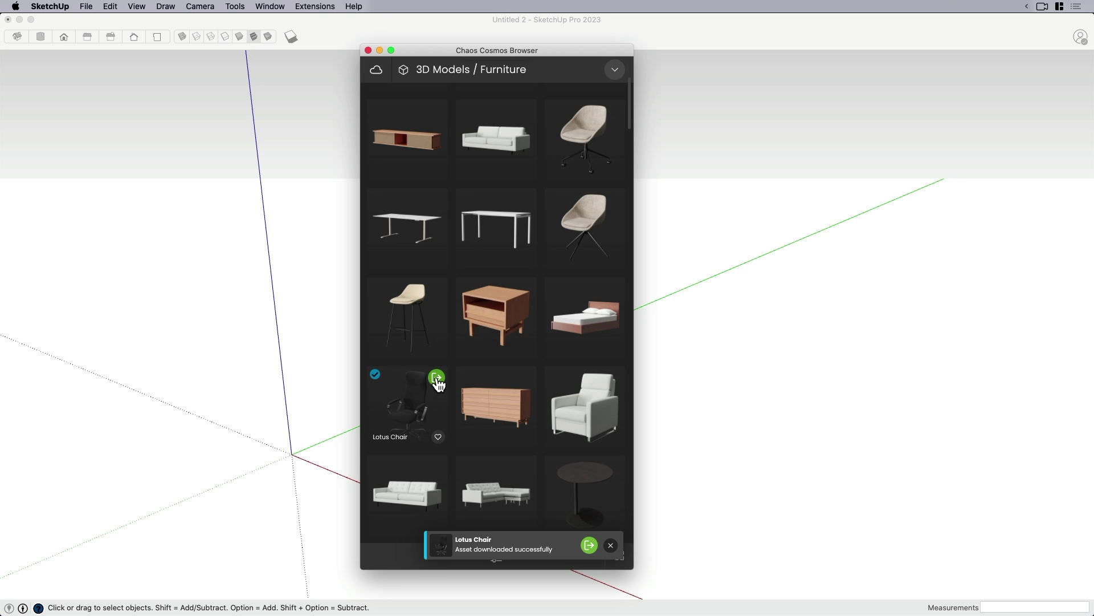
{"action": "left_click", "coordinate": [437, 377]}
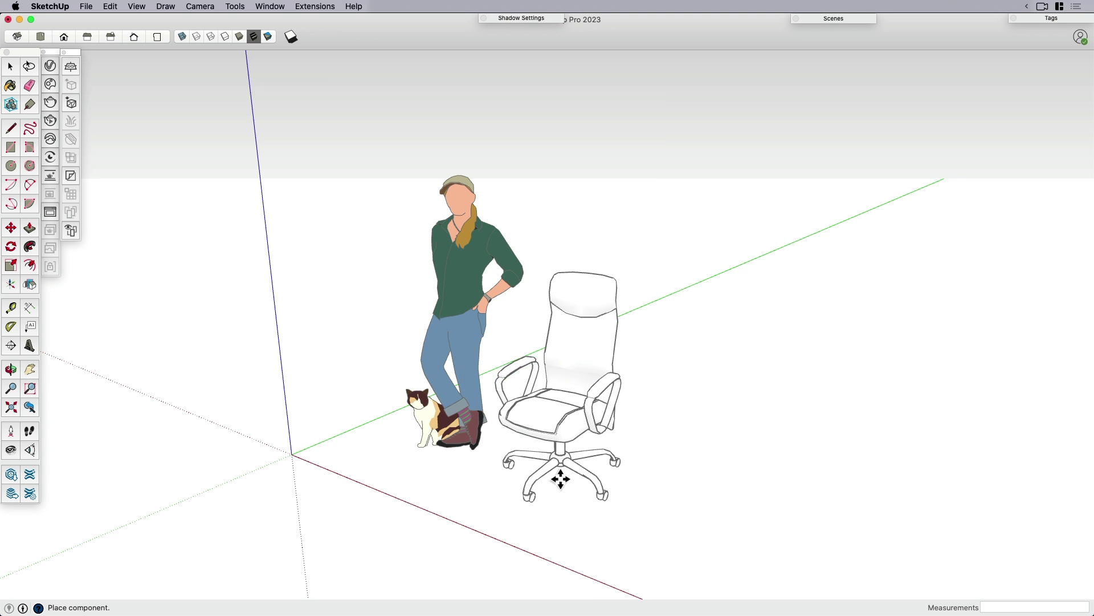
Place the chair beside the figure and inspect its mesh with Hidden Geometry toggled on, then deselect
{"action": "left_click", "coordinate": [619, 490]}
{"action": "key", "text": "h"}
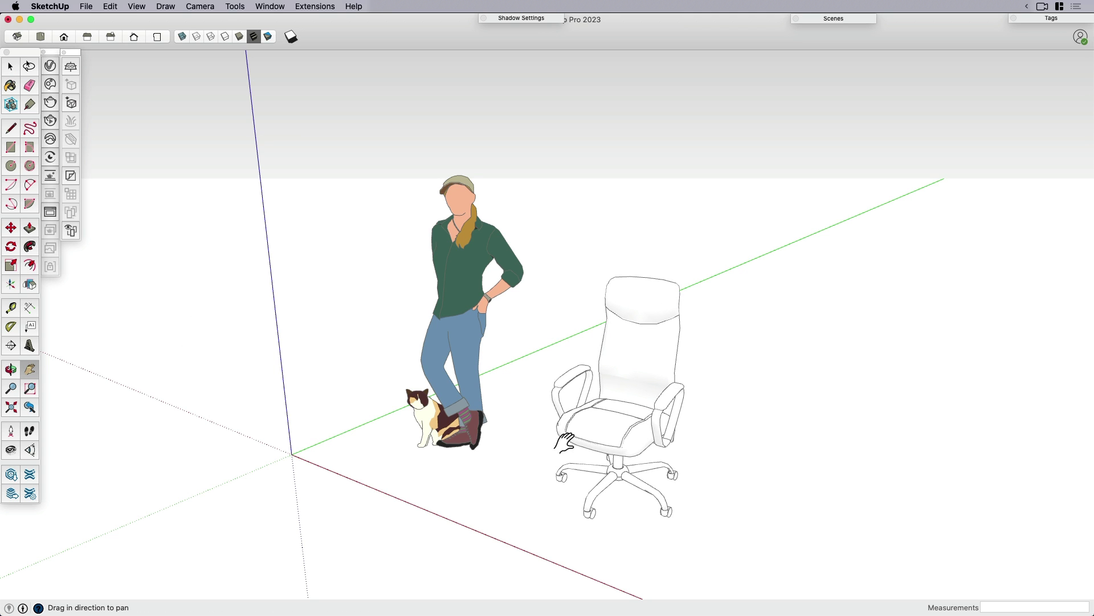
{"action": "key", "text": "o"}
{"action": "left_click_drag", "start_coordinate": [579, 460], "coordinate": [656, 393]}
{"action": "key", "text": "space"}
{"action": "left_click", "coordinate": [623, 404]}
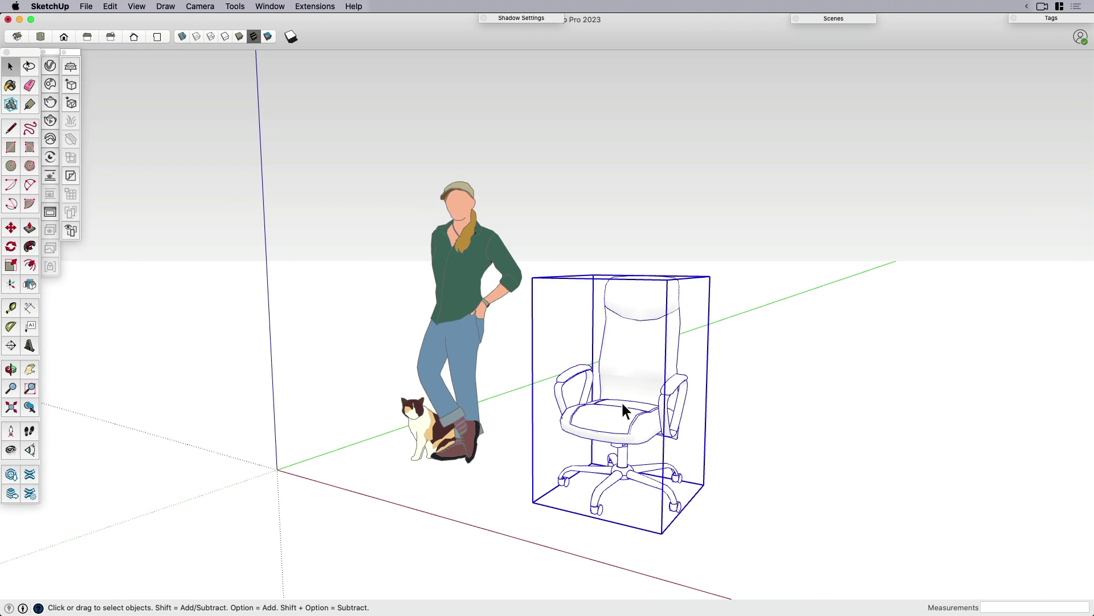
{"action": "key", "text": "alt+h"}
{"action": "key", "text": "o"}
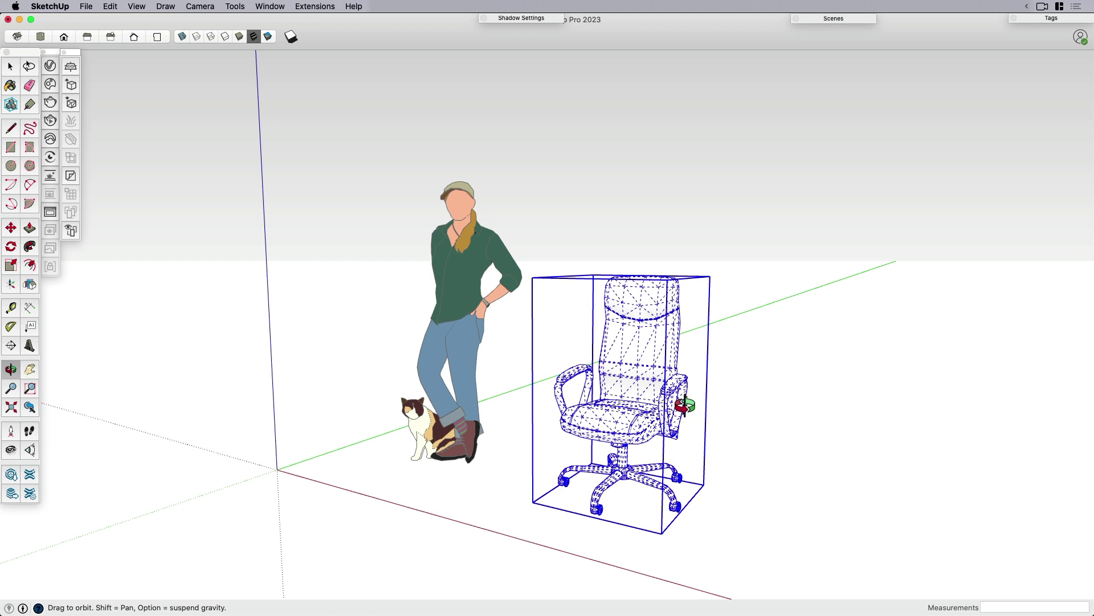
{"action": "left_click_drag", "start_coordinate": [677, 391], "coordinate": [704, 439]}
{"action": "key", "text": "space"}
{"action": "key", "text": "alt+h"}
{"action": "left_click", "coordinate": [233, 267]}
Start a V-Ray Interactive Render of the scene and zoom to check the chair
{"action": "left_click", "coordinate": [71, 66]}
{"action": "key", "text": "space"}
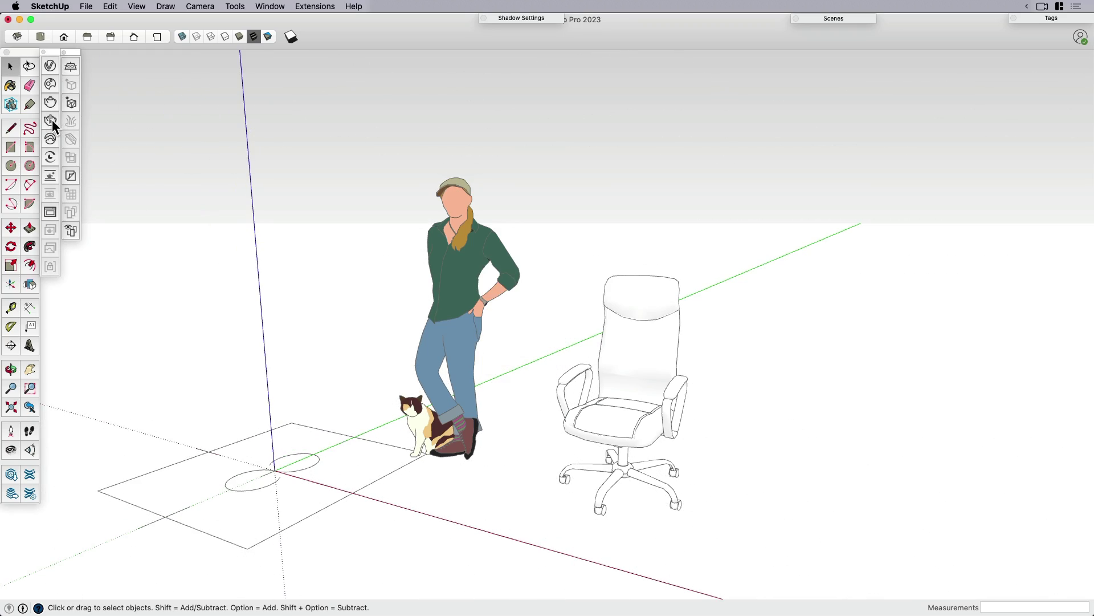
{"action": "left_click", "coordinate": [51, 120]}
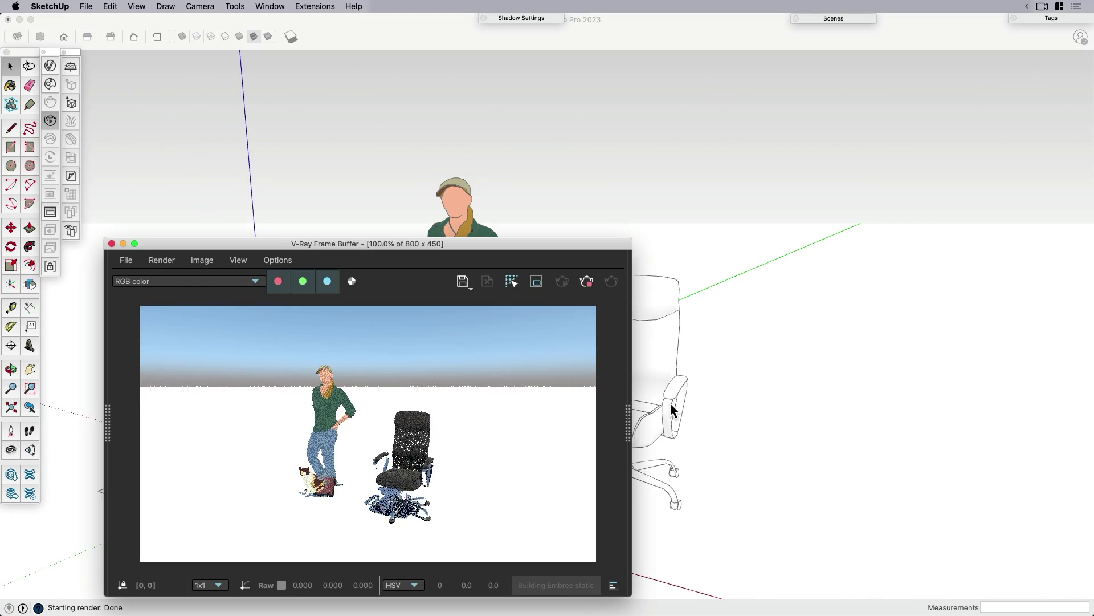
{"action": "scroll", "coordinate": [684, 436], "scroll_direction": "up", "scroll_amount": 2}
{"action": "scroll", "coordinate": [684, 436], "scroll_direction": "up", "scroll_amount": 4}
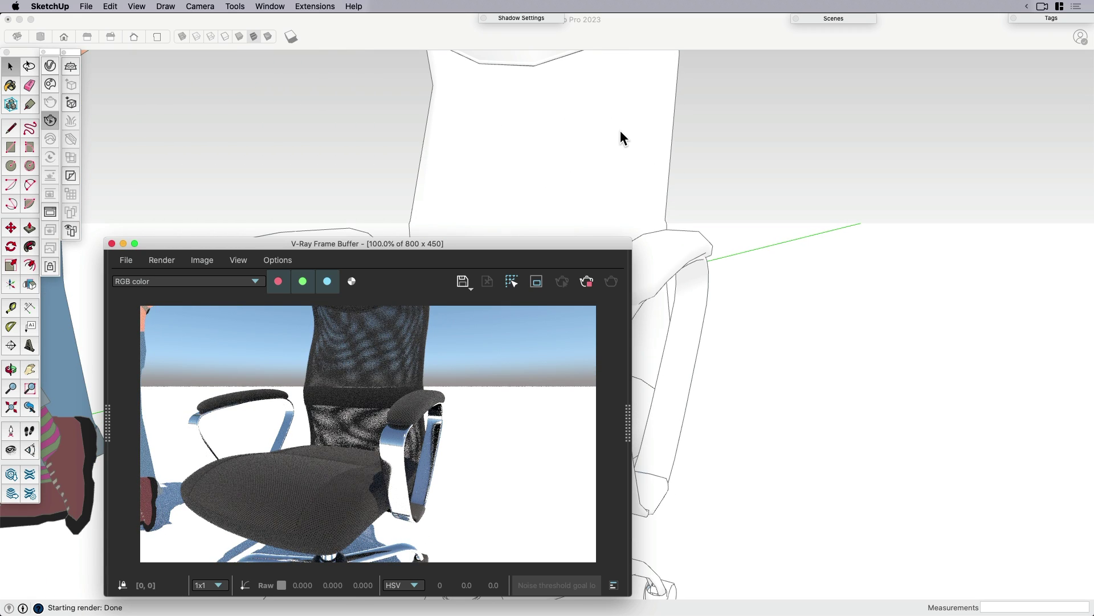
{"action": "scroll", "coordinate": [700, 389], "scroll_direction": "up", "scroll_amount": 3}
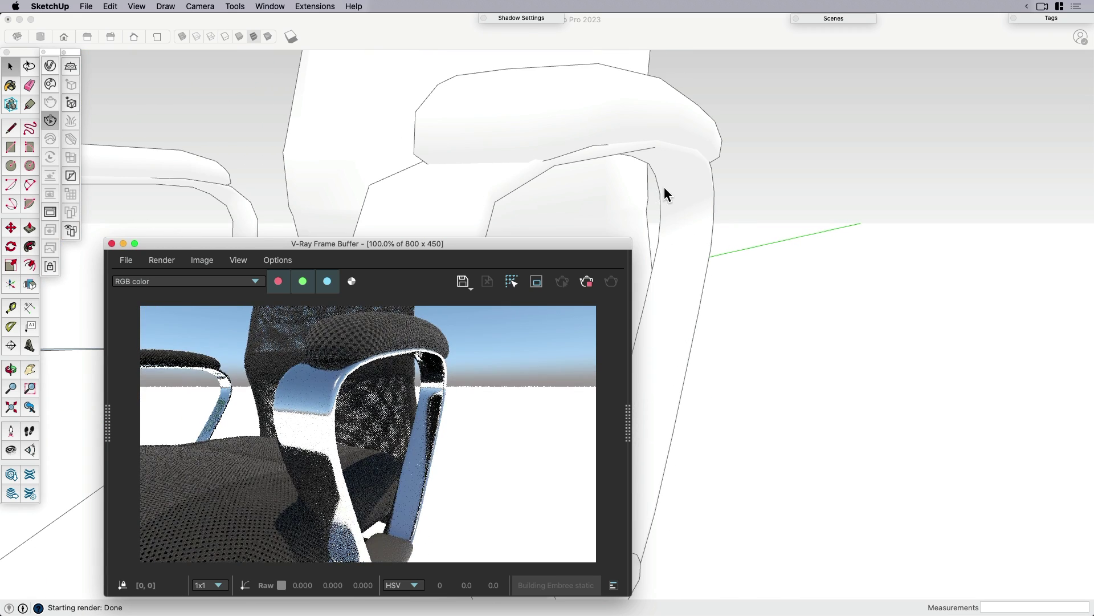
{"action": "scroll", "coordinate": [474, 121], "scroll_direction": "up", "scroll_amount": 3}
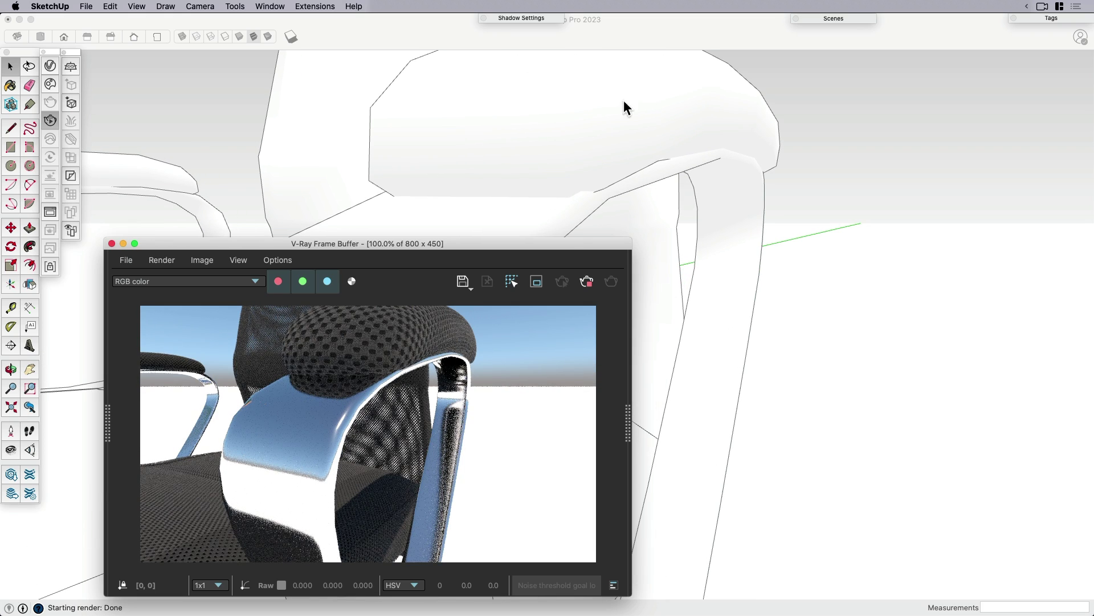
{"action": "scroll", "coordinate": [788, 207], "scroll_direction": "down", "scroll_amount": 6}
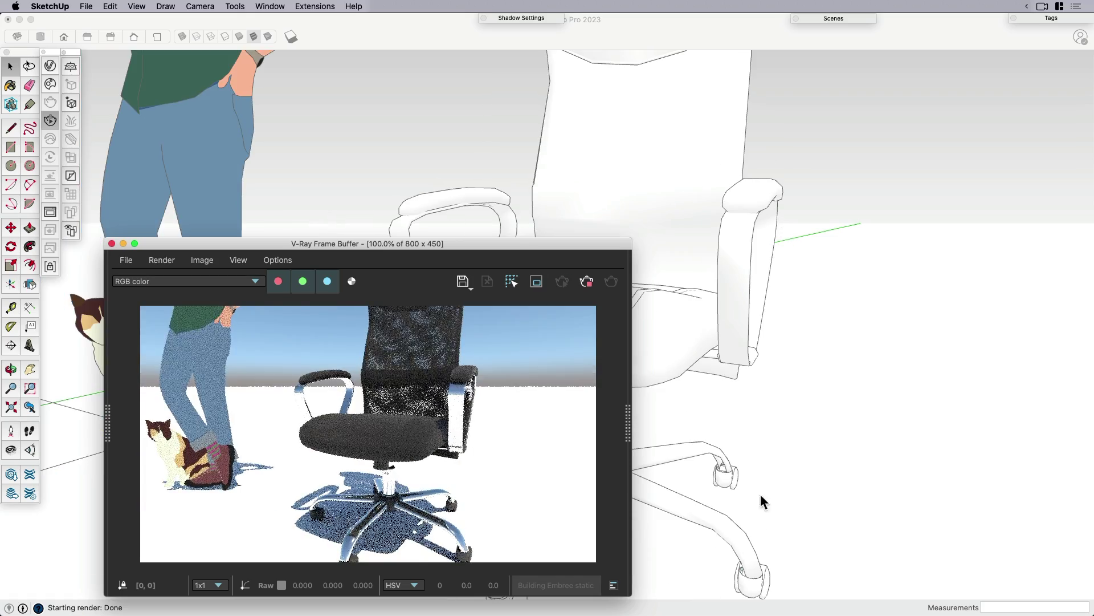
{"action": "scroll", "coordinate": [747, 508], "scroll_direction": "up", "scroll_amount": 3}
{"action": "scroll", "coordinate": [741, 502], "scroll_direction": "up", "scroll_amount": 5}
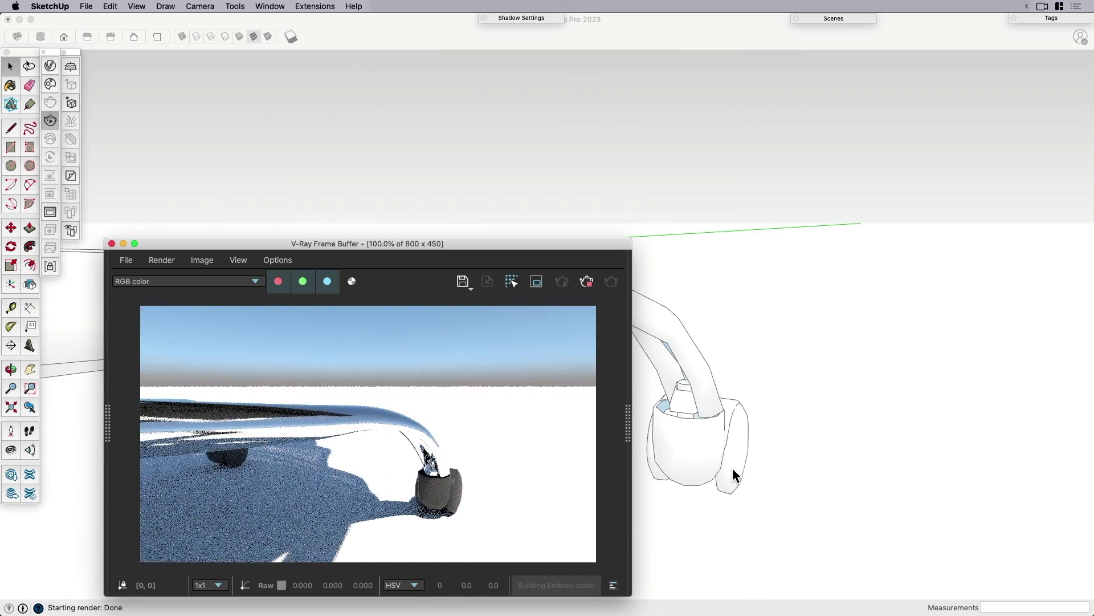
{"action": "scroll", "coordinate": [782, 440], "scroll_direction": "down", "scroll_amount": 6}
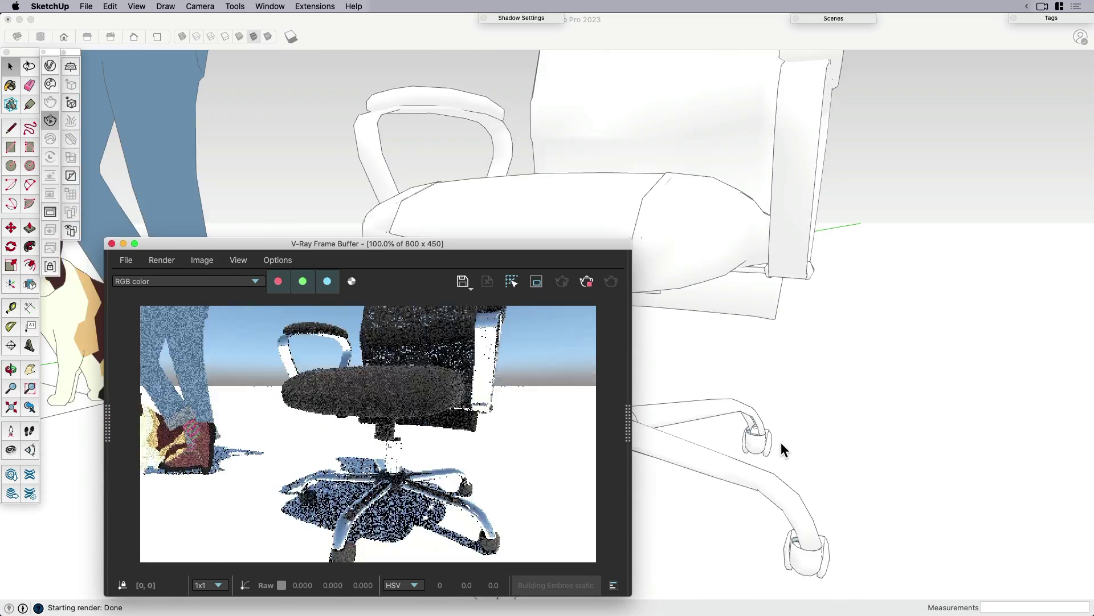
Pan and turn the camera around the chair and figure, then stop the interactive render
{"action": "left_click", "coordinate": [781, 443]}
{"action": "mouse_move", "coordinate": [779, 443]}
{"action": "middle_mouse_down", "text": "shift"}
{"action": "mouse_move", "coordinate": [772, 386]}
{"action": "mouse_move", "coordinate": [772, 415]}
{"action": "mouse_move", "coordinate": [801, 371]}
{"action": "mouse_move", "coordinate": [787, 418]}
{"action": "mouse_move", "coordinate": [788, 403]}
{"action": "mouse_move", "coordinate": [955, 384]}
{"action": "middle_mouse_up", "text": "shift"}
{"action": "key", "text": "shift+l"}
{"action": "left_click_drag", "start_coordinate": [956, 383], "coordinate": [703, 454]}
{"action": "key", "text": "space"}
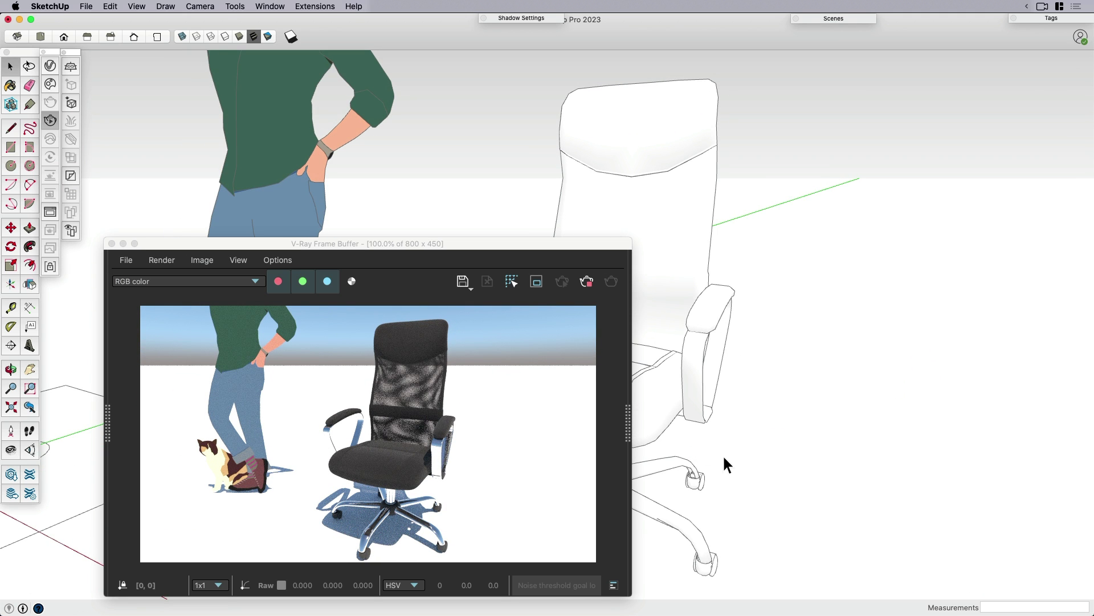
{"action": "left_click", "coordinate": [586, 281]}
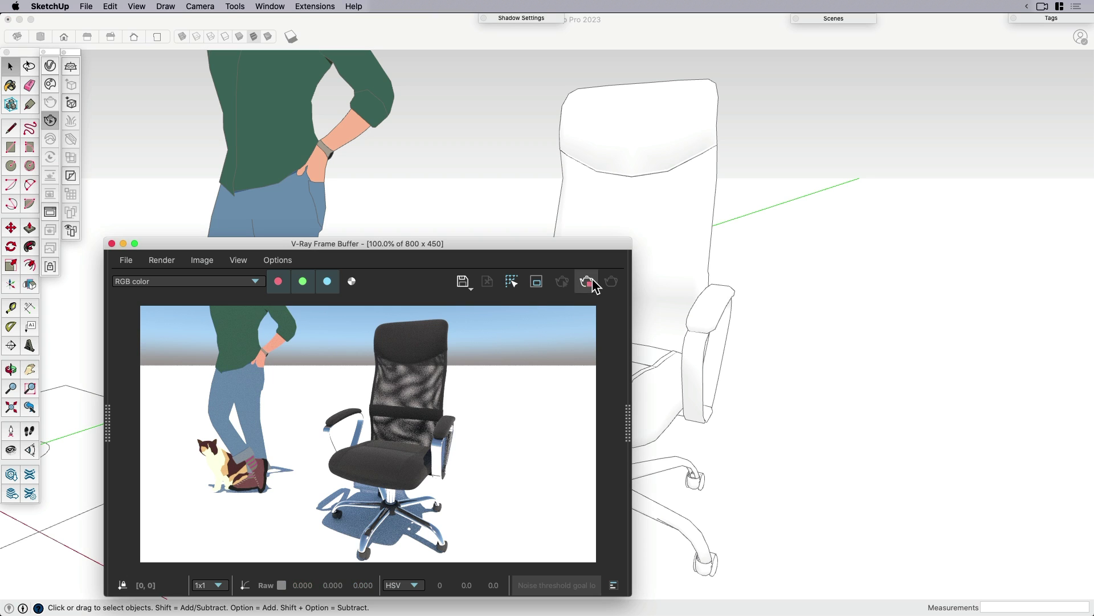
Close the V-Ray Frame Buffer and browse the 'ground' results in Chaos Cosmos
{"action": "left_click", "coordinate": [112, 244]}
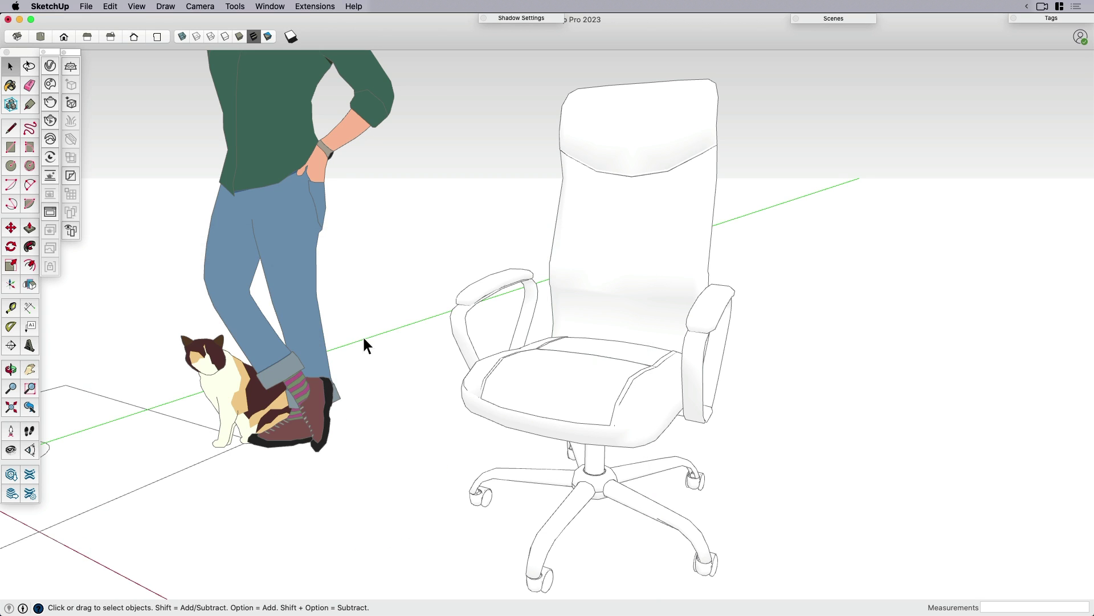
{"action": "left_click", "coordinate": [49, 85]}
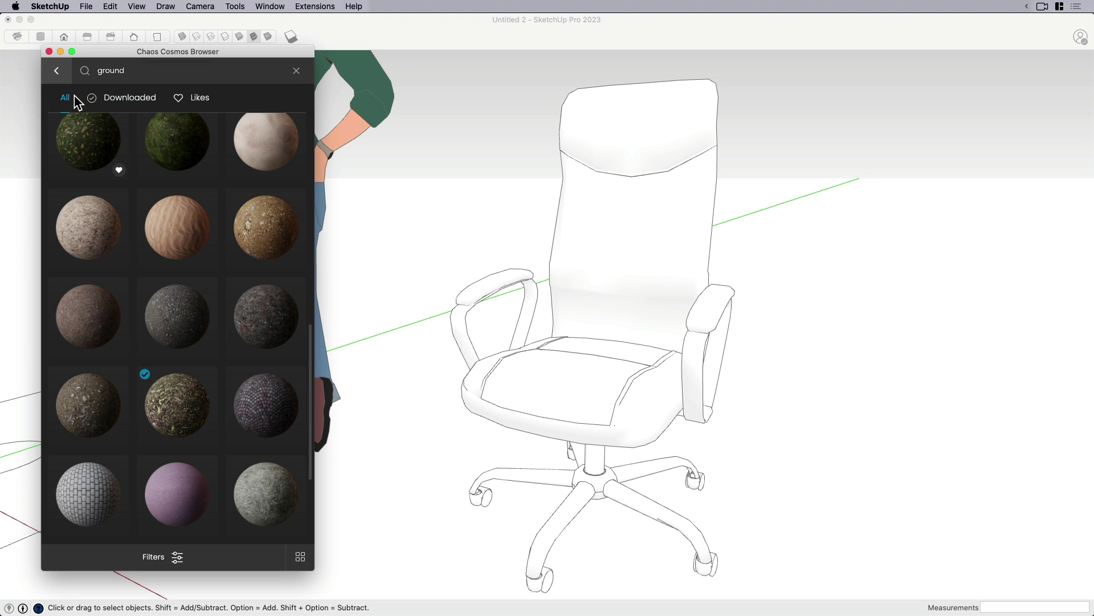
{"action": "left_click", "coordinate": [67, 99]}
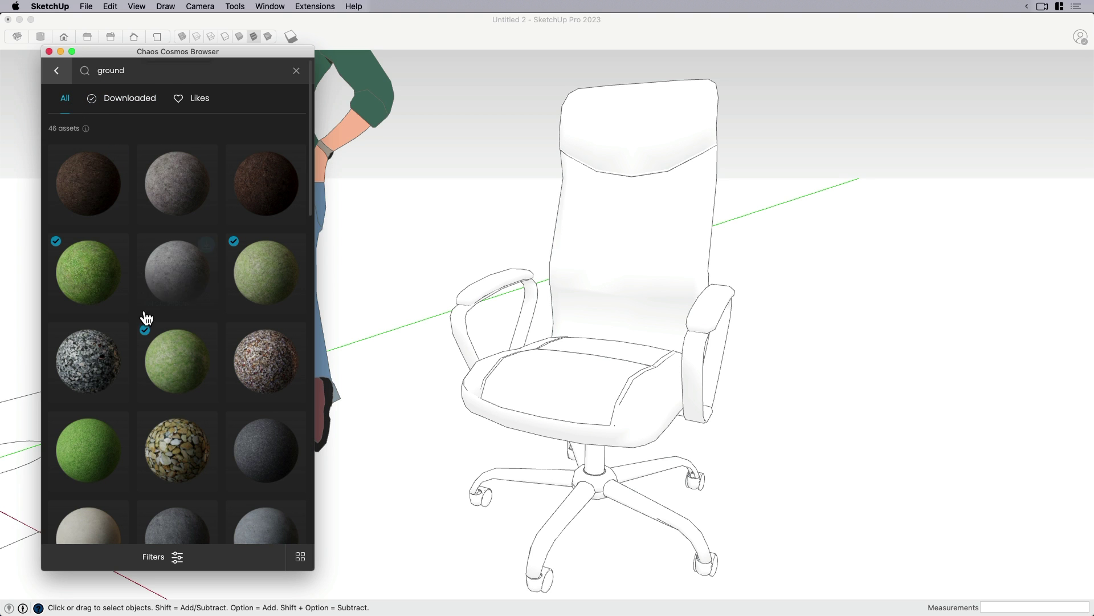
{"action": "scroll", "coordinate": [145, 342], "scroll_direction": "down", "scroll_amount": 10}
{"action": "scroll", "coordinate": [146, 409], "scroll_direction": "up", "scroll_amount": 10}
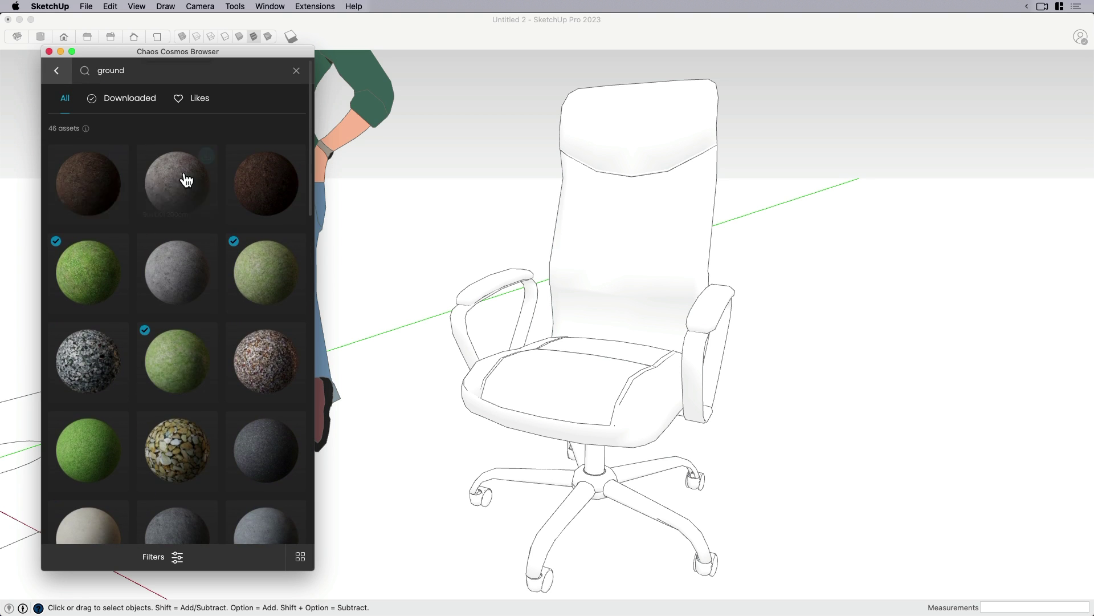
{"action": "left_click", "coordinate": [64, 100]}
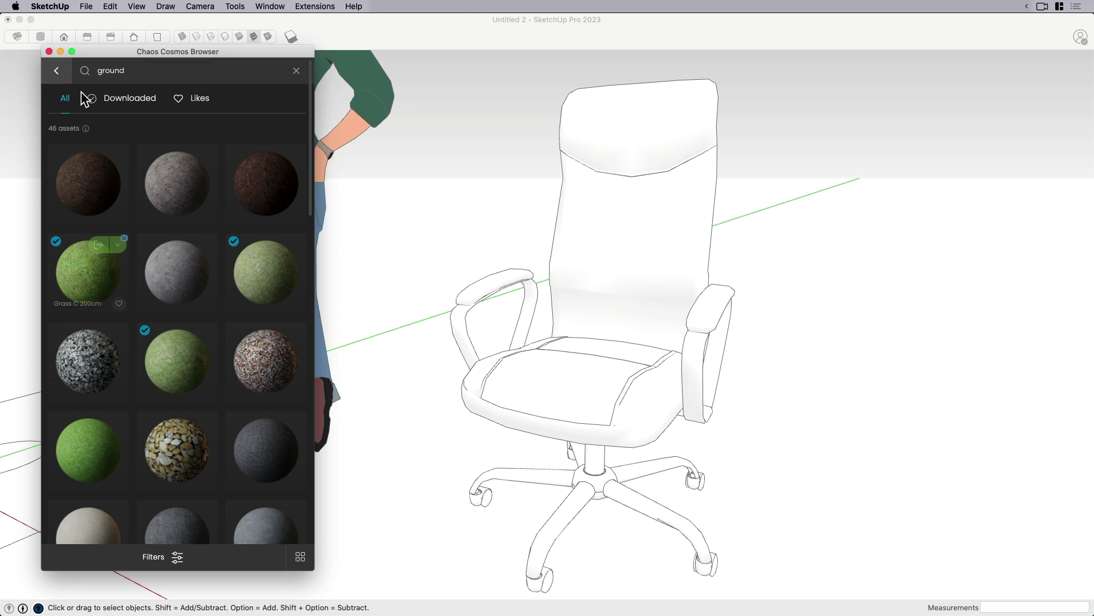
Clear the 'ground' search to browse all Cosmos assets, then close the Cosmos browser
{"action": "left_click", "coordinate": [102, 75]}
{"action": "left_click", "coordinate": [297, 70]}
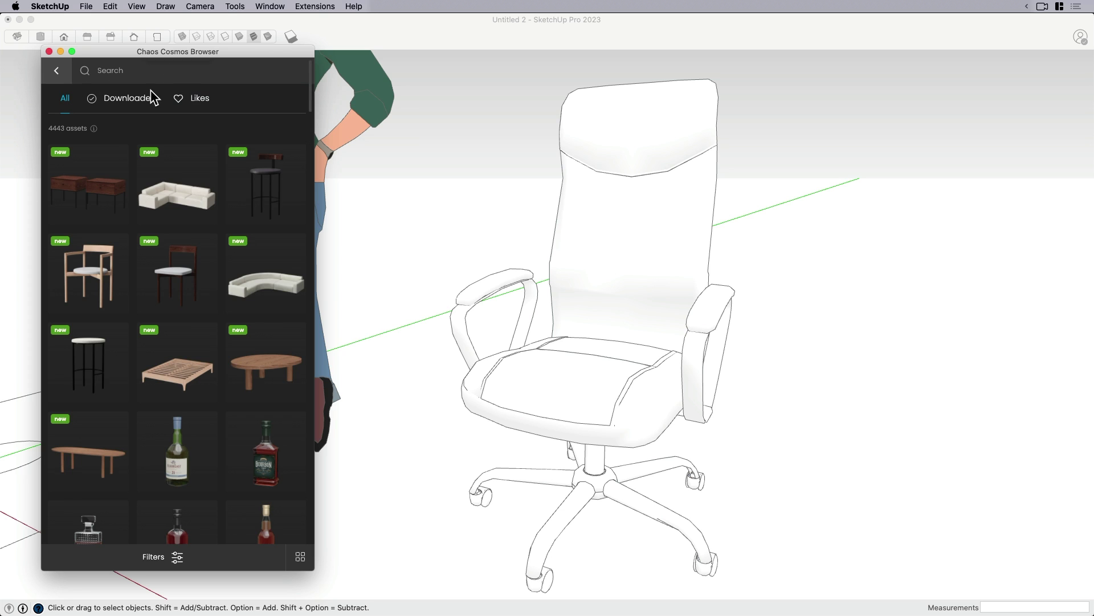
{"action": "scroll", "coordinate": [178, 285], "scroll_direction": "down", "scroll_amount": 3}
{"action": "scroll", "coordinate": [195, 359], "scroll_direction": "up", "scroll_amount": 3}
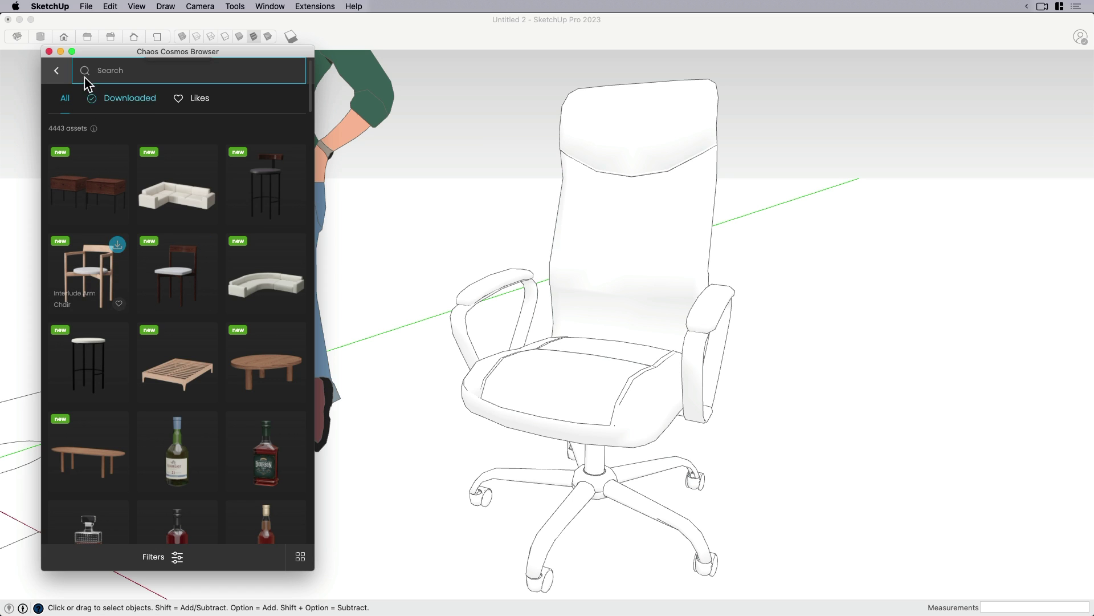
{"action": "left_click", "coordinate": [49, 52]}
{"action": "scroll", "coordinate": [490, 410], "scroll_direction": "down", "scroll_amount": 5}
Recentre the scene and open the Extension Warehouse from the Extensions menu
{"action": "middle_click_drag", "start_coordinate": [494, 419], "coordinate": [511, 411], "text": "shift"}
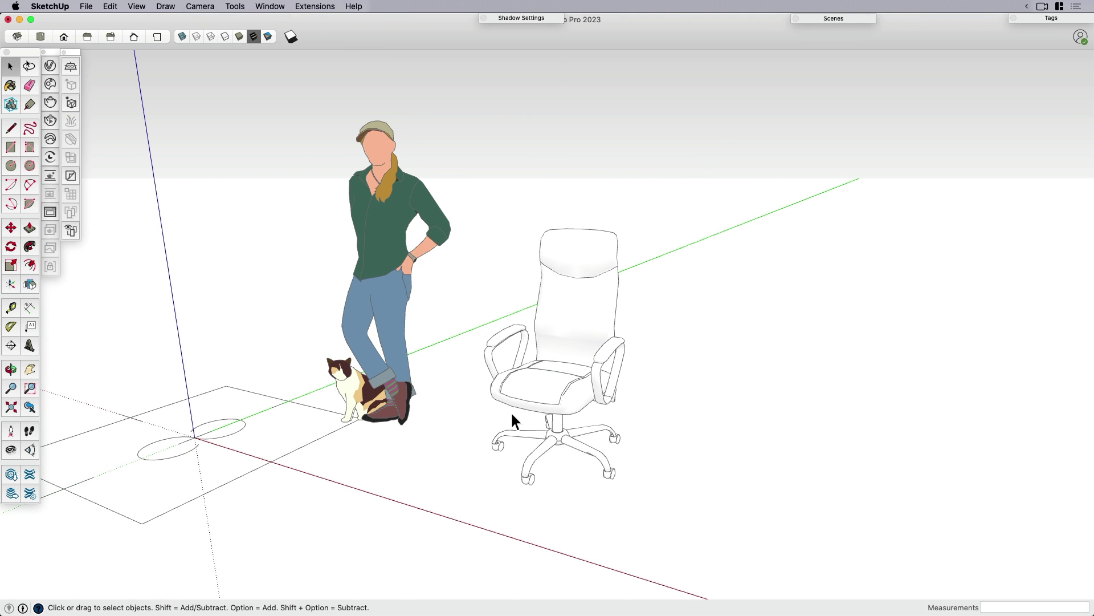
{"action": "left_click", "coordinate": [315, 6]}
{"action": "left_click", "coordinate": [315, 20]}
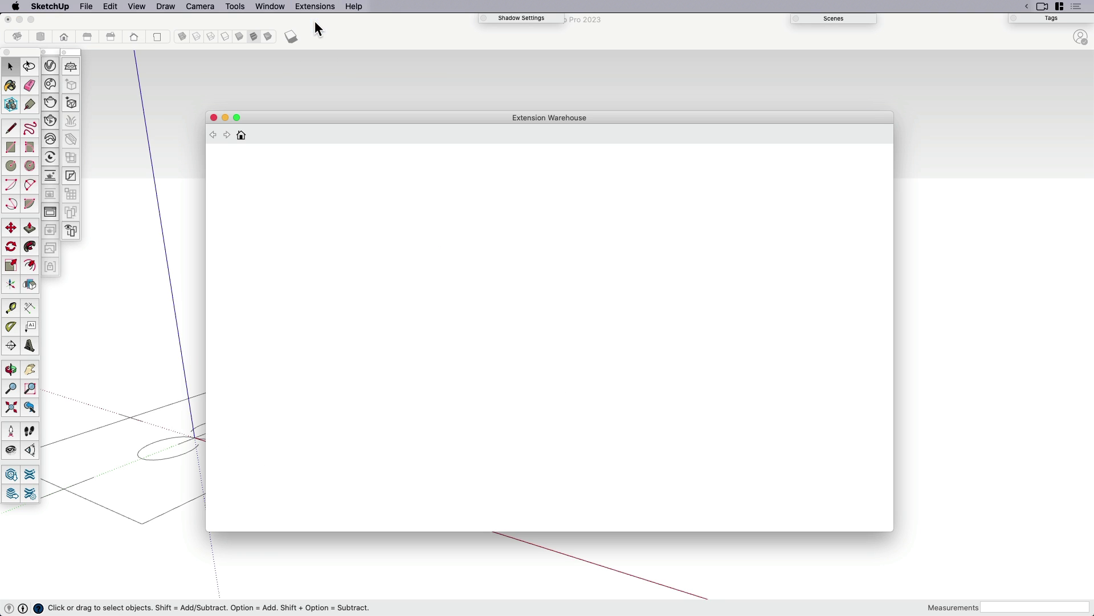
{"action": "scroll", "coordinate": [679, 408], "scroll_direction": "down", "scroll_amount": 5}
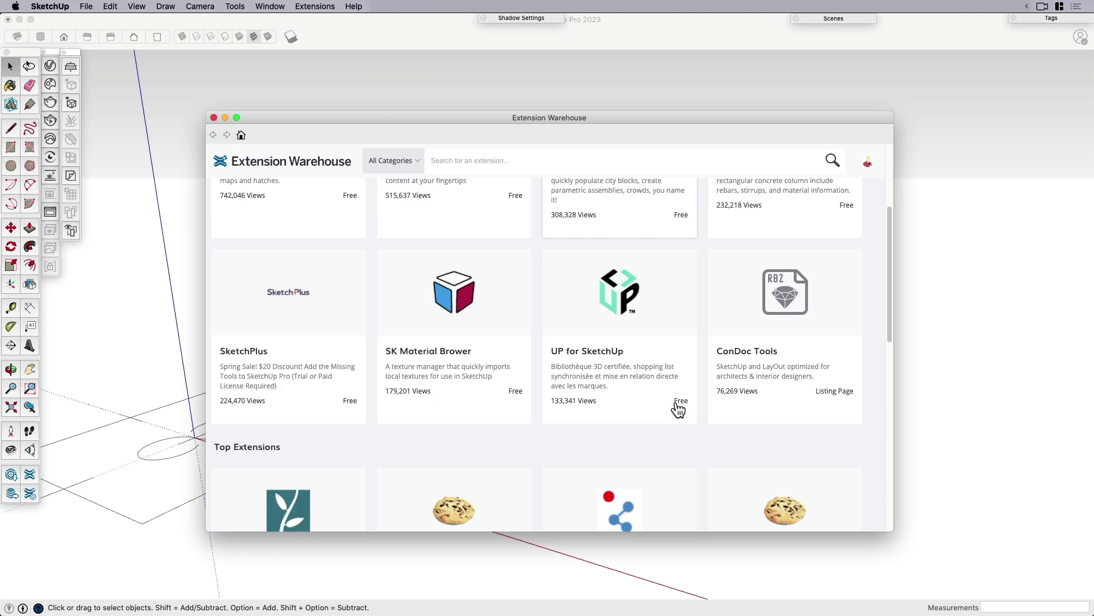
{"action": "scroll", "coordinate": [679, 410], "scroll_direction": "up", "scroll_amount": 3}
{"action": "scroll", "coordinate": [678, 411], "scroll_direction": "up", "scroll_amount": 2}
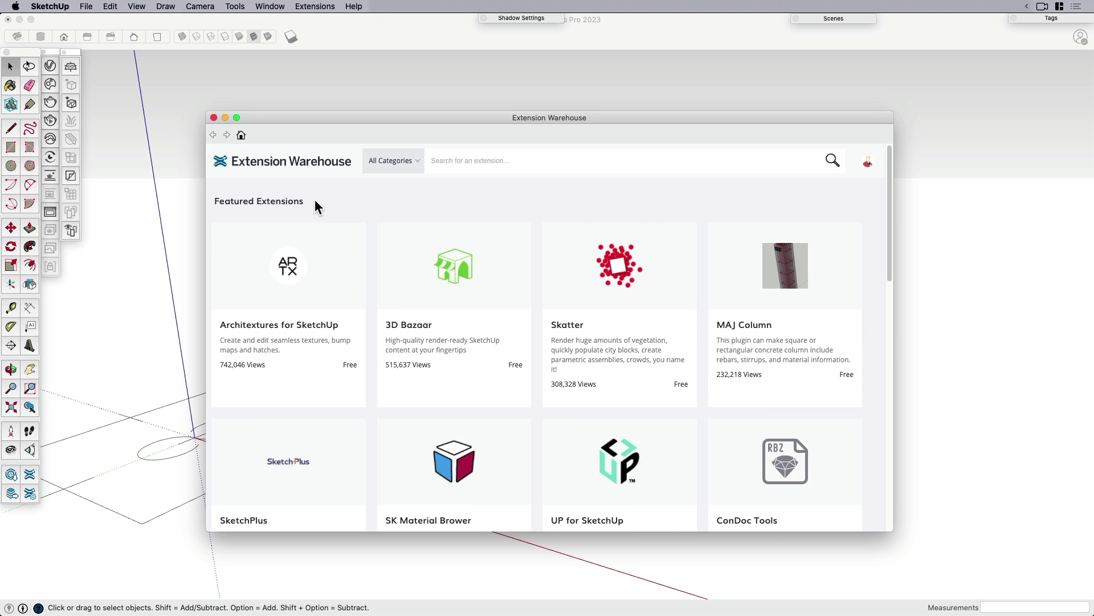
{"action": "left_click_drag", "start_coordinate": [316, 203], "coordinate": [216, 204]}
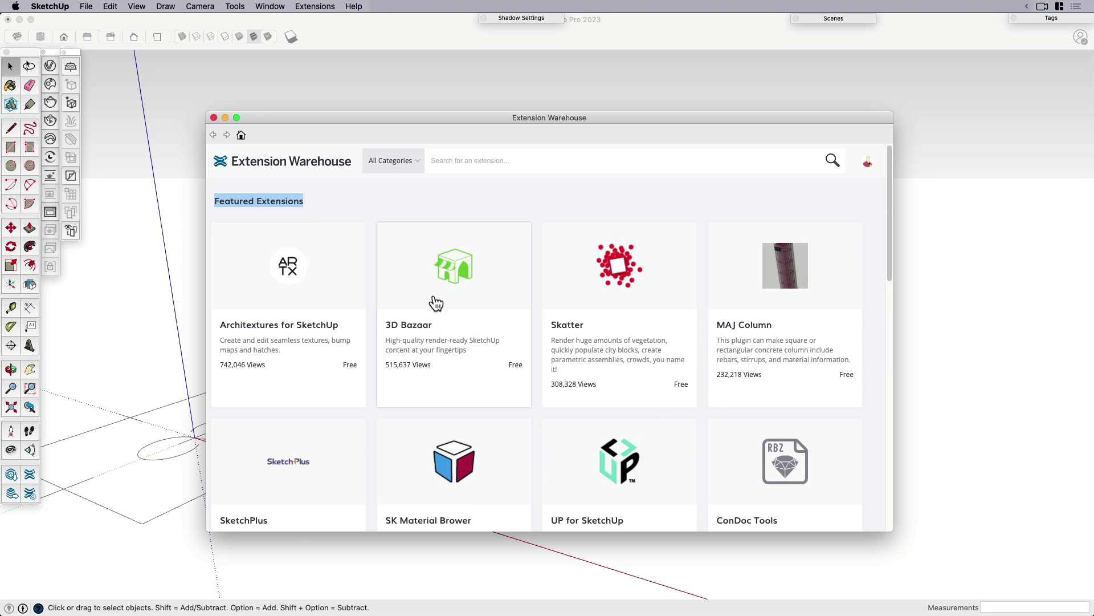
Read through the 3D Bazaar extension's details page, then close the Extension Warehouse
{"action": "left_click", "coordinate": [449, 272]}
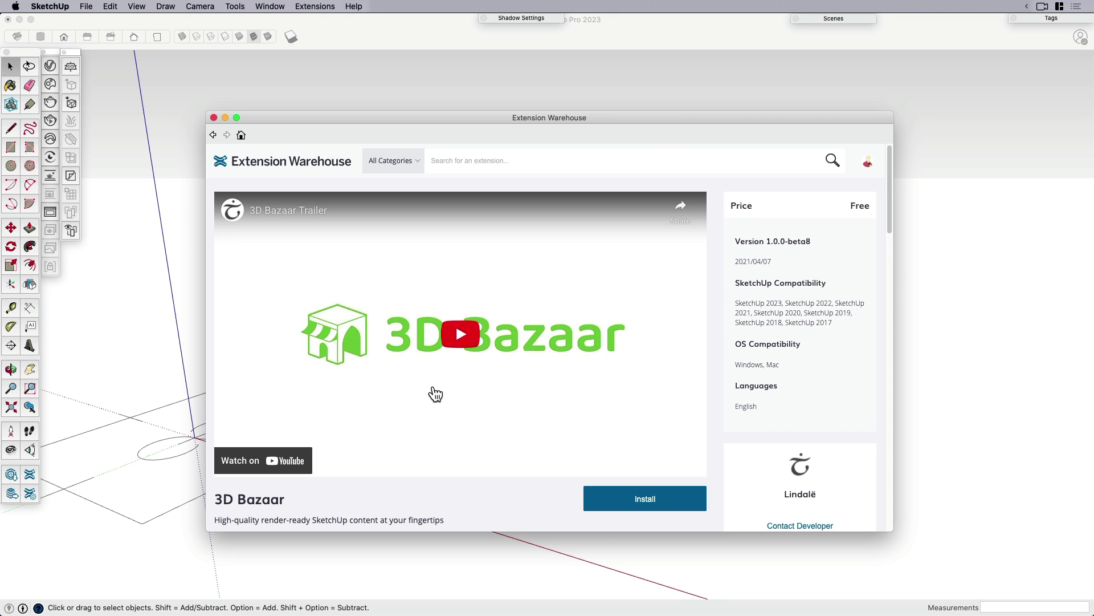
{"action": "scroll", "coordinate": [435, 405], "scroll_direction": "down", "scroll_amount": 5}
{"action": "scroll", "coordinate": [435, 401], "scroll_direction": "down", "scroll_amount": 8}
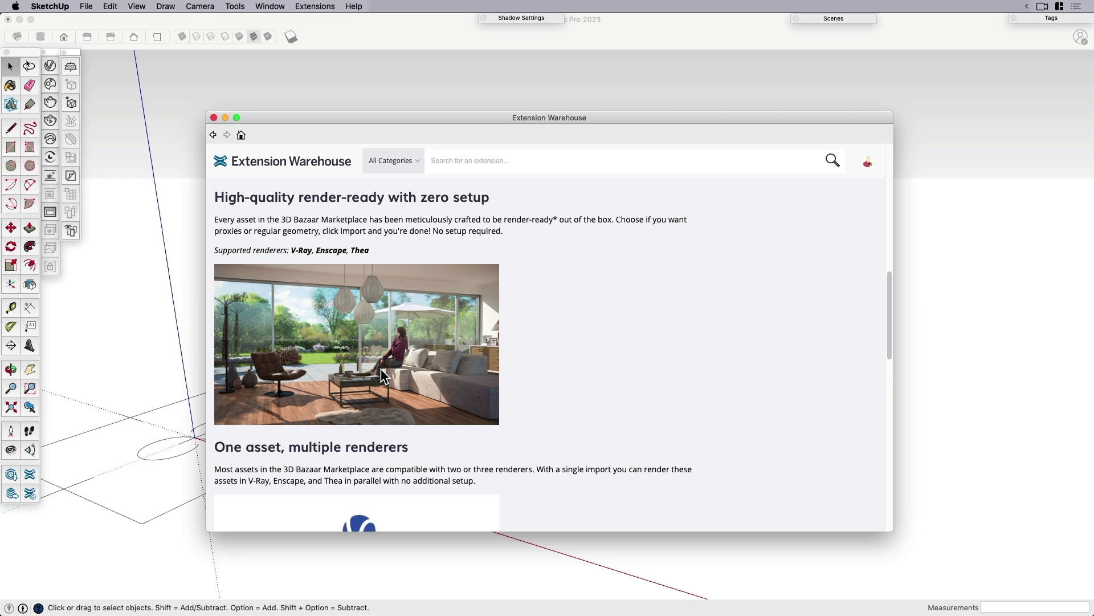
{"action": "scroll", "coordinate": [381, 368], "scroll_direction": "down", "scroll_amount": 4}
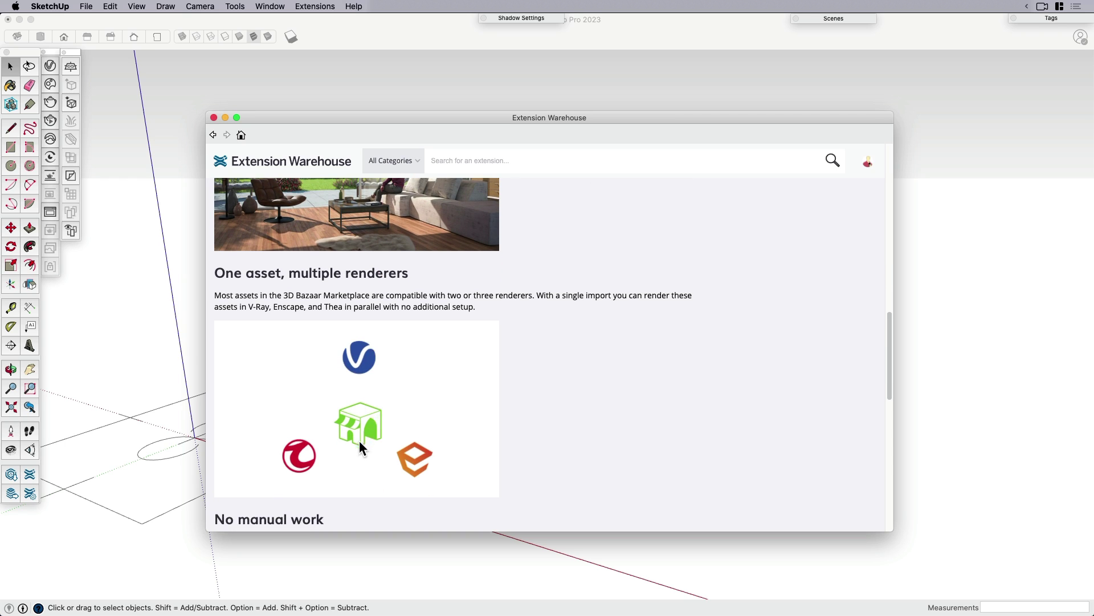
{"action": "scroll", "coordinate": [353, 425], "scroll_direction": "down", "scroll_amount": 1}
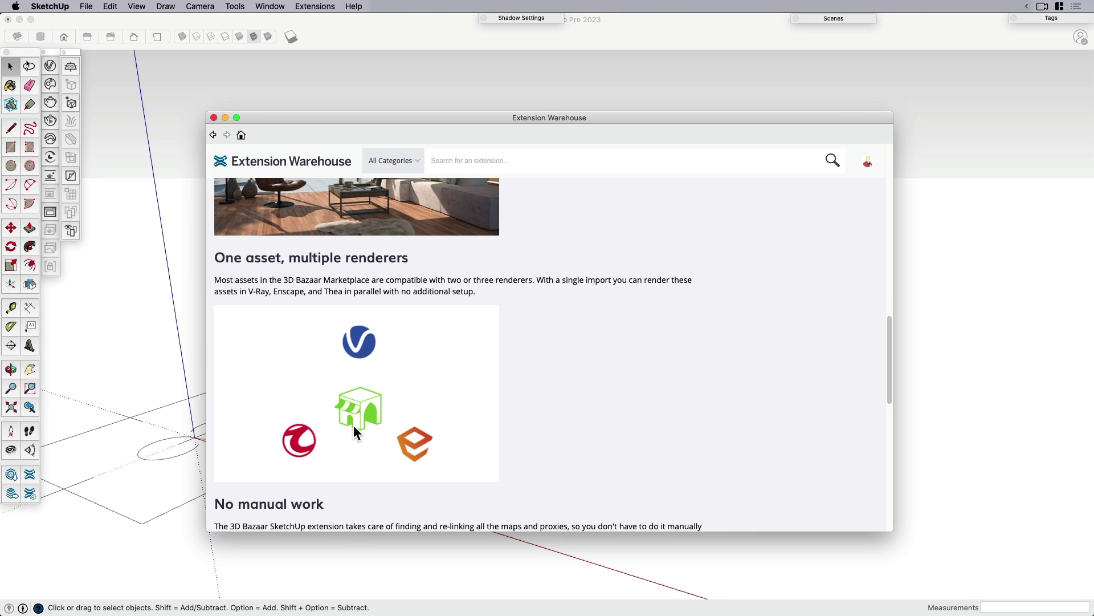
{"action": "left_click", "coordinate": [214, 118]}
Delete the office chair and enable the 3D Bazaar tool palette, then open the marketplace
{"action": "left_click", "coordinate": [547, 341]}
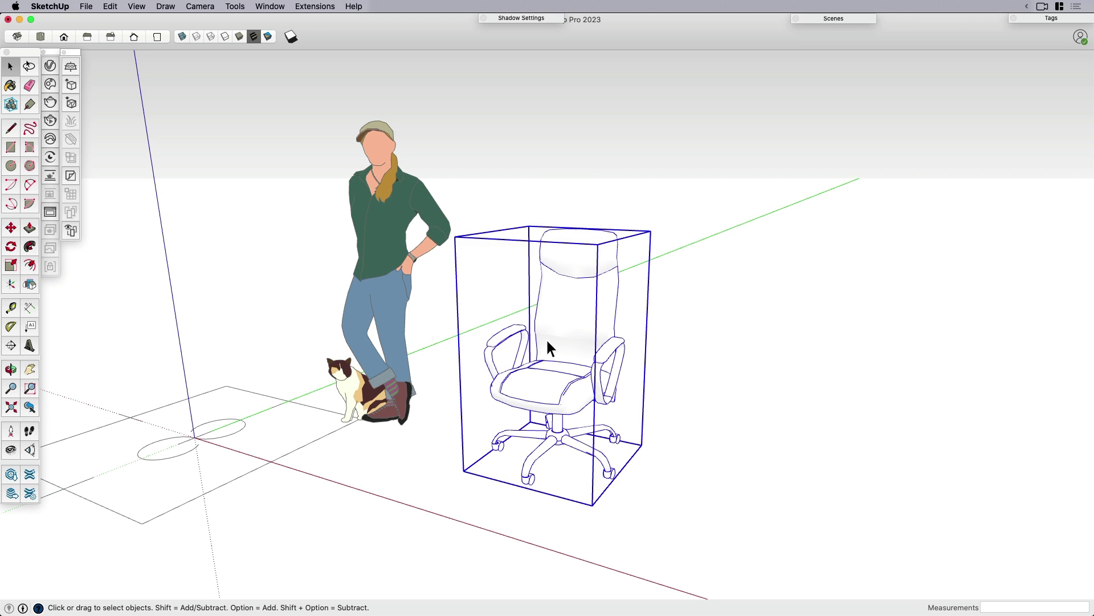
{"action": "key", "text": "Delete"}
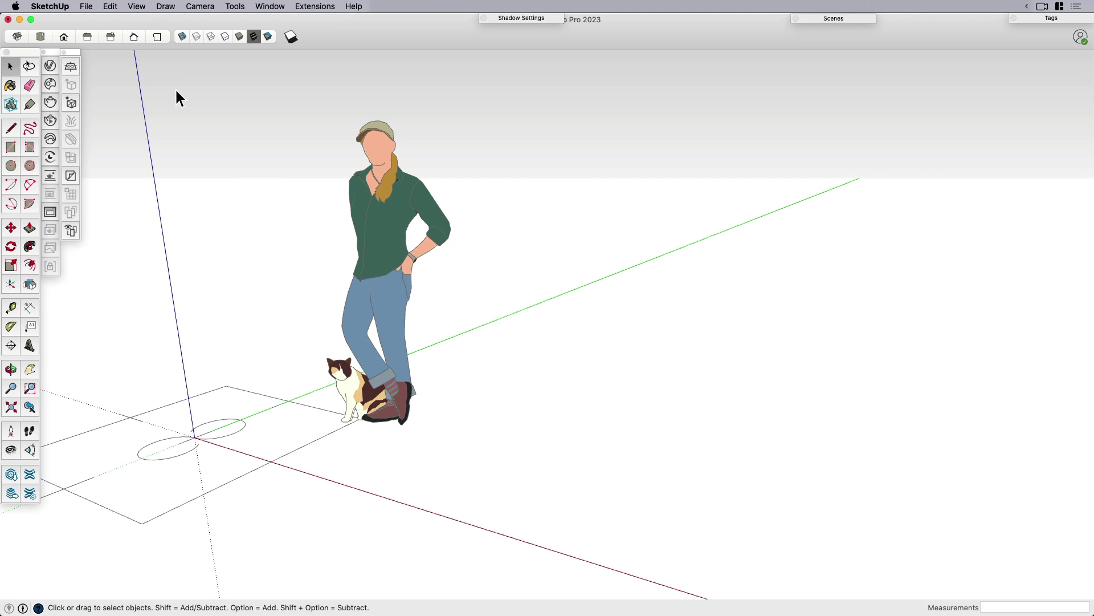
{"action": "left_click", "coordinate": [139, 8]}
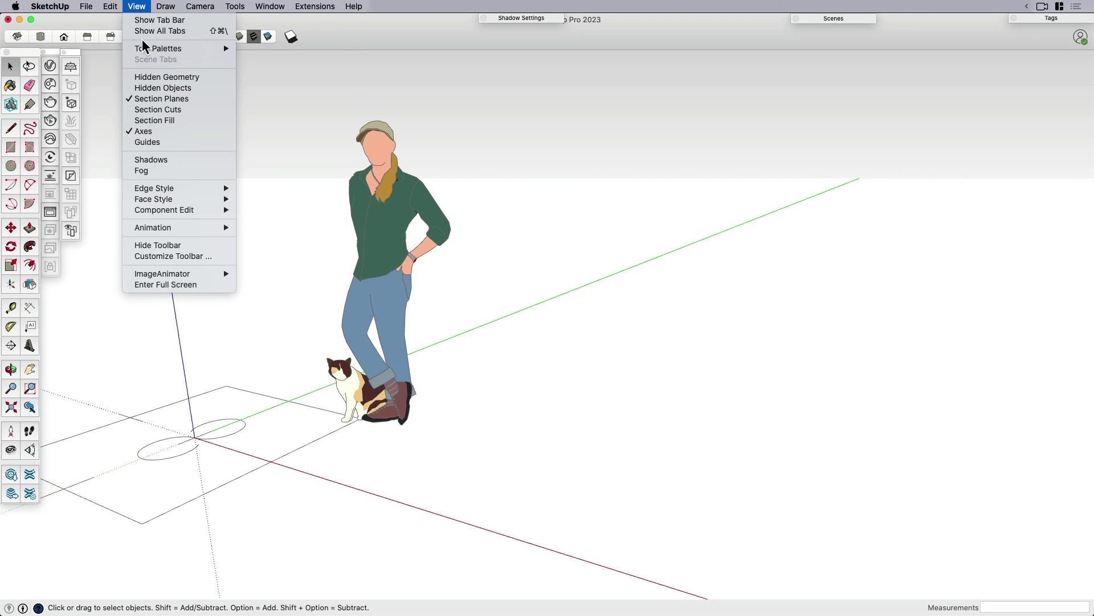
{"action": "mouse_move", "coordinate": [145, 45]}
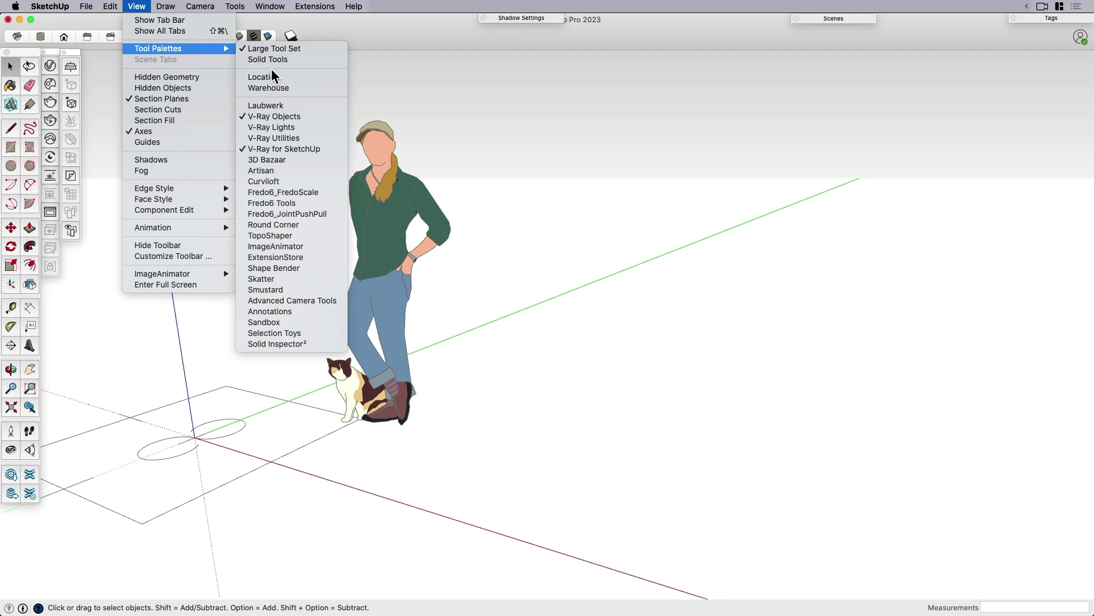
{"action": "left_click", "coordinate": [271, 160]}
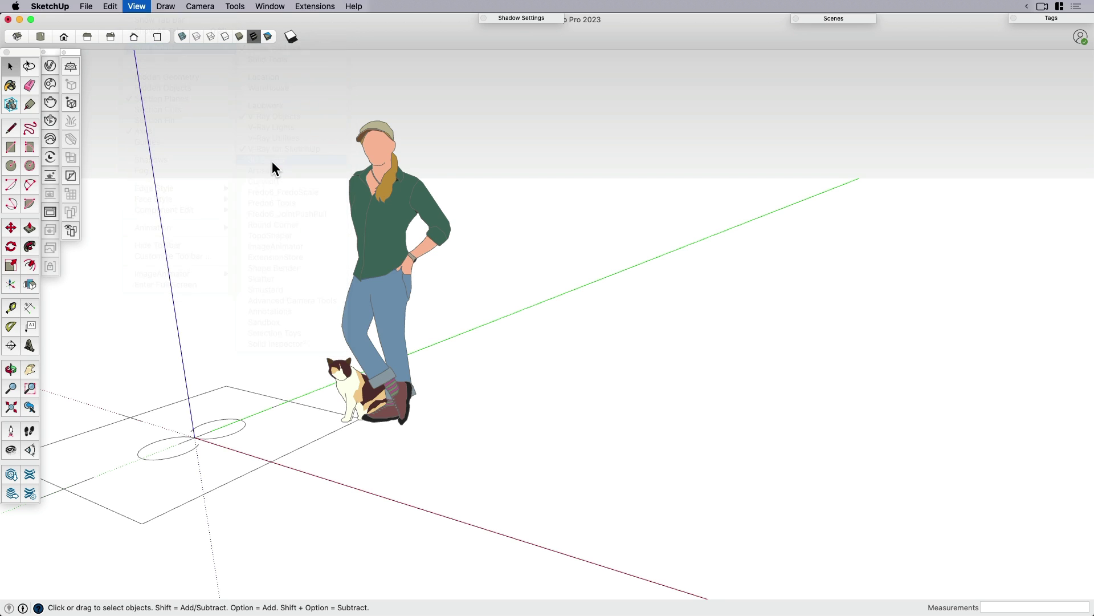
{"action": "left_click", "coordinate": [92, 67]}
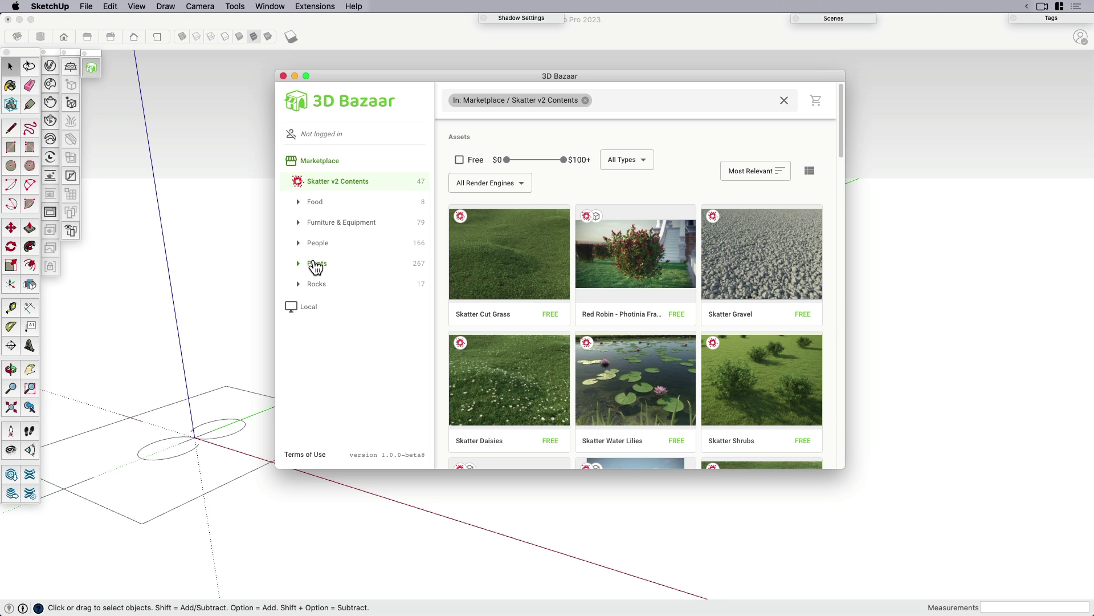
Browse Plants > Trees filtered to V-Ray render engine with a lowered maximum price
{"action": "left_click", "coordinate": [317, 266]}
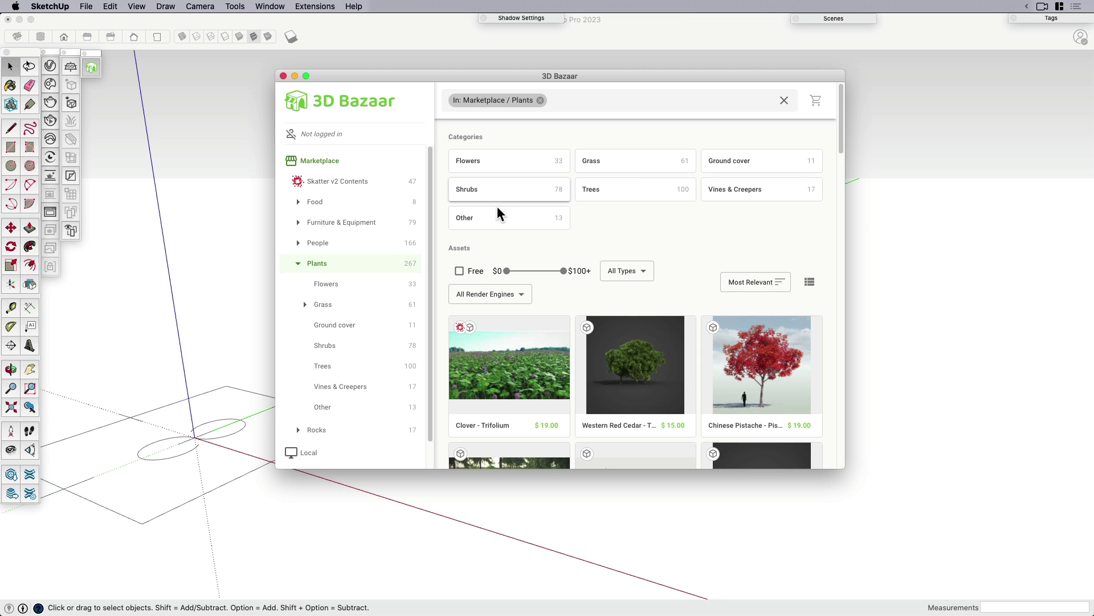
{"action": "left_click", "coordinate": [627, 194]}
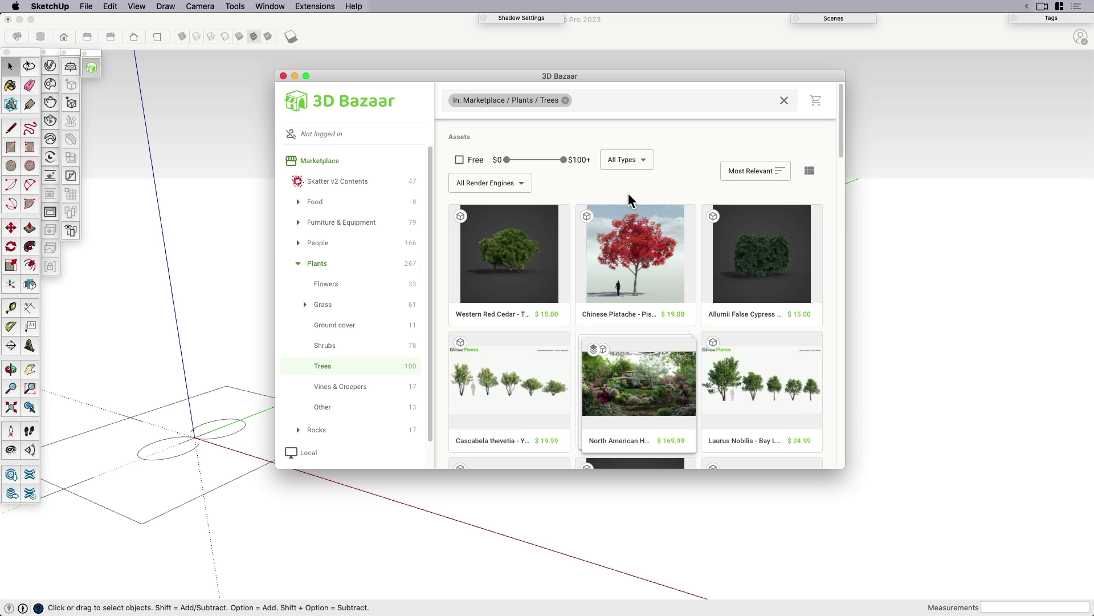
{"action": "left_click", "coordinate": [495, 183]}
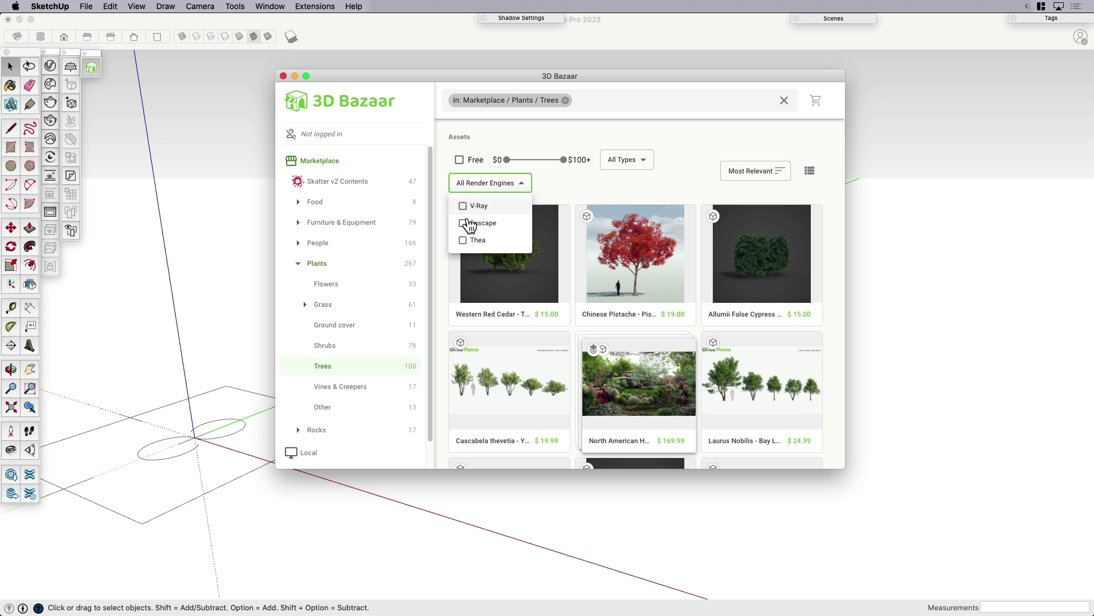
{"action": "left_click", "coordinate": [463, 206]}
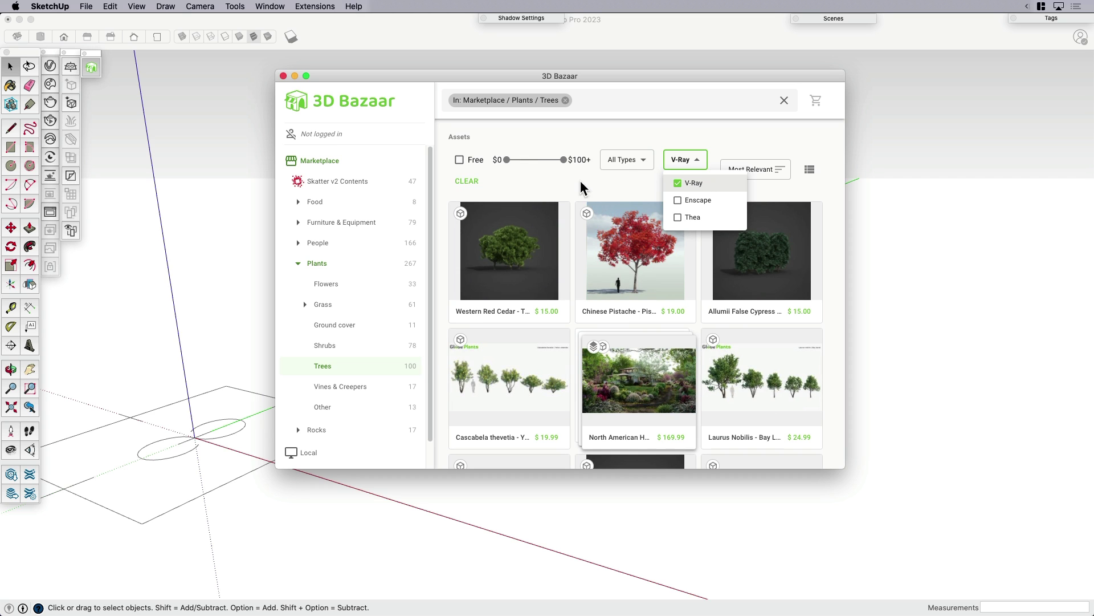
{"action": "left_click_drag", "start_coordinate": [564, 159], "coordinate": [520, 166]}
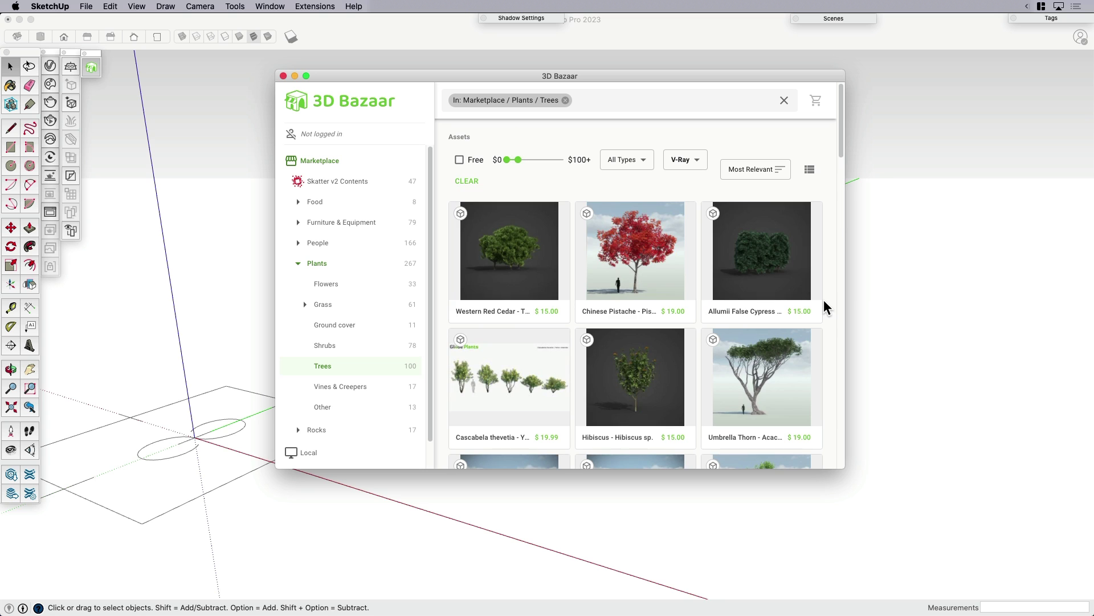
{"action": "scroll", "coordinate": [779, 338], "scroll_direction": "down", "scroll_amount": 5}
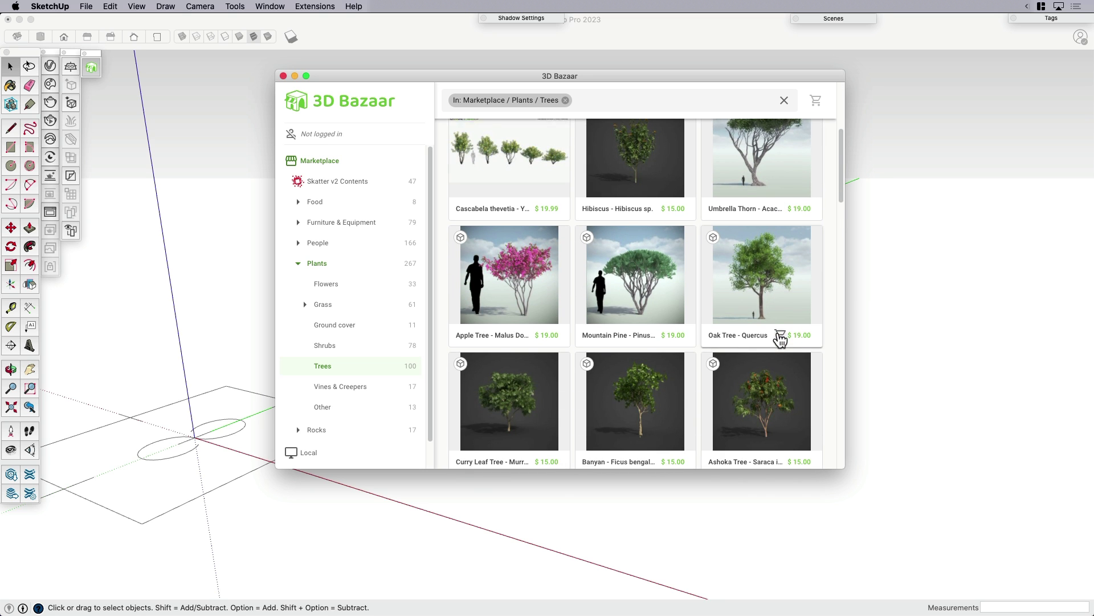
{"action": "scroll", "coordinate": [780, 339], "scroll_direction": "down", "scroll_amount": 12}
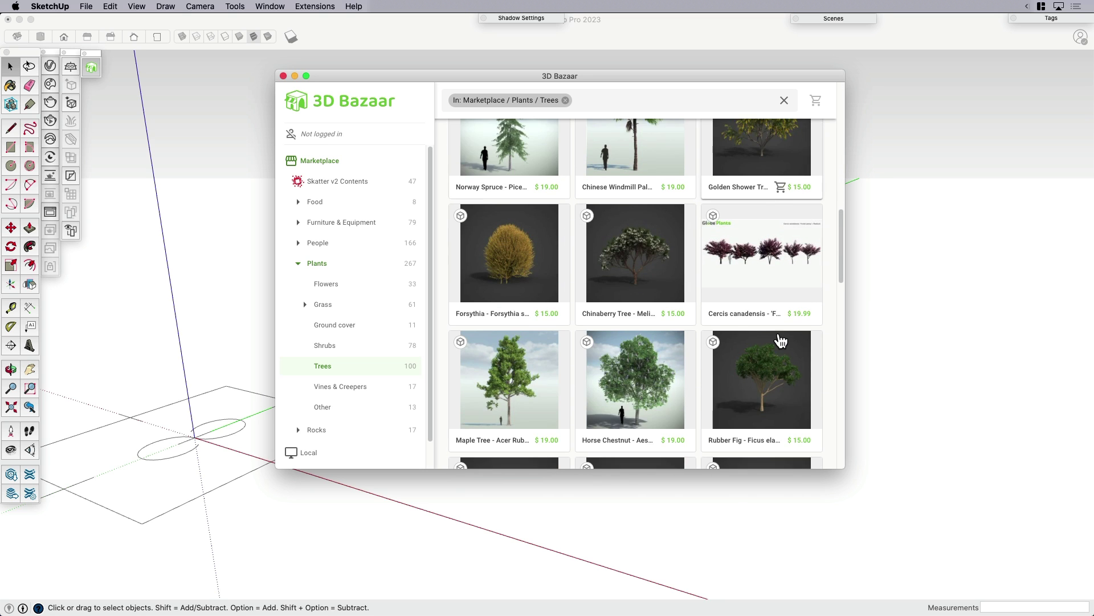
{"action": "scroll", "coordinate": [780, 340], "scroll_direction": "down", "scroll_amount": 10}
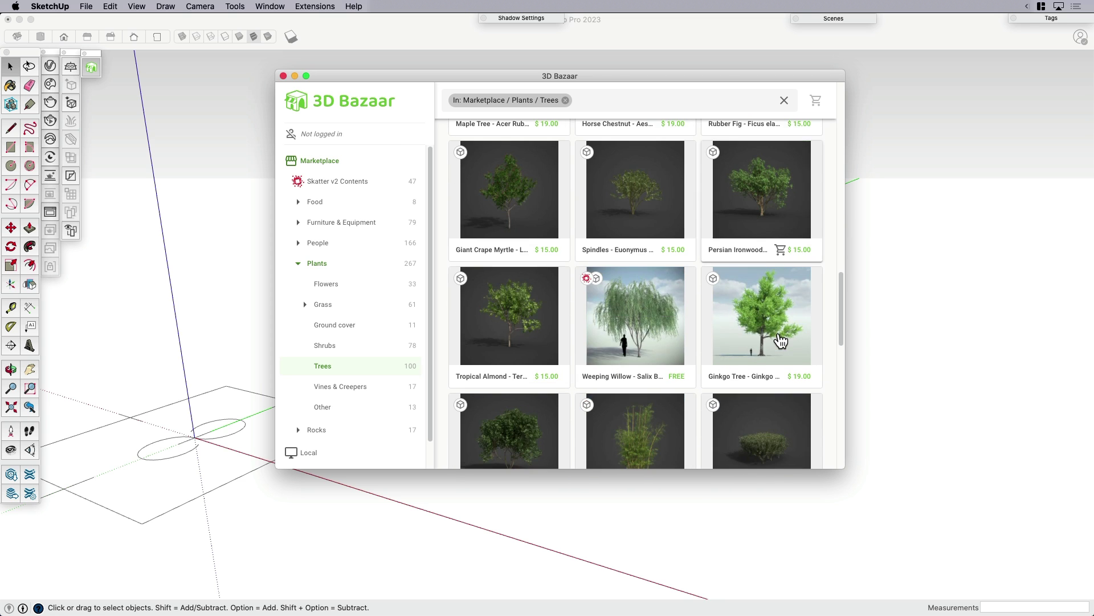
{"action": "scroll", "coordinate": [781, 340], "scroll_direction": "up", "scroll_amount": 15}
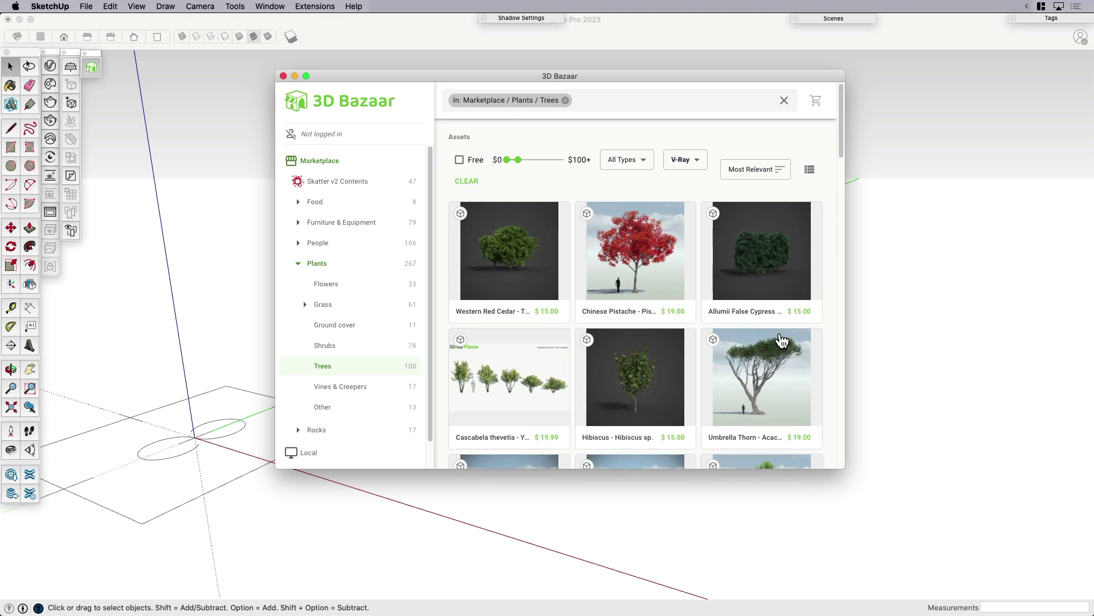
Show only free Skatter v2 Contents assets and scroll down to the White Oak card
{"action": "left_click", "coordinate": [349, 186]}
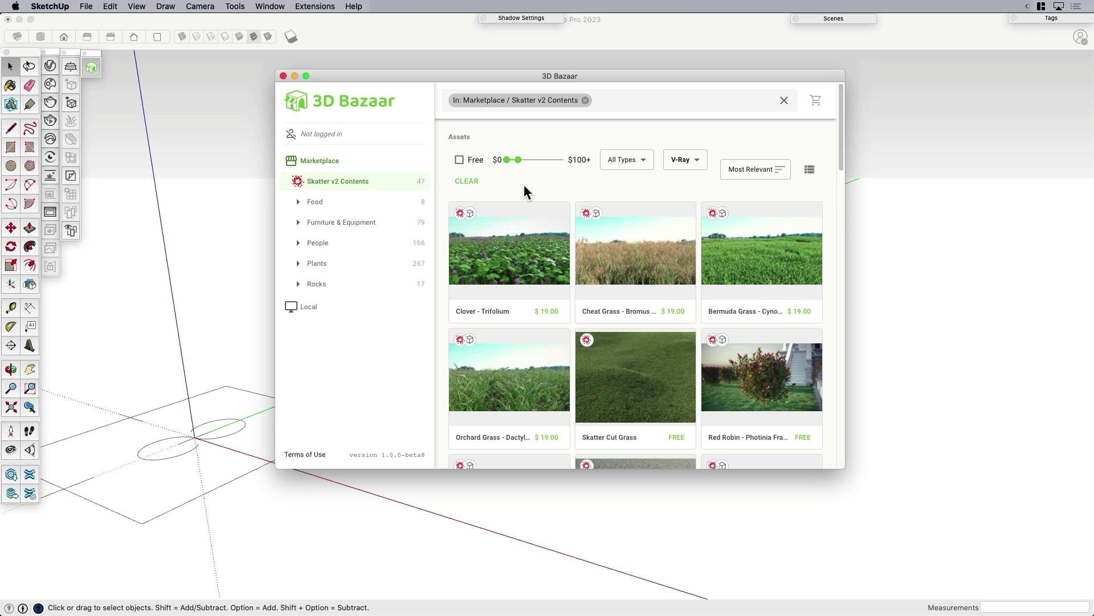
{"action": "left_click", "coordinate": [459, 160]}
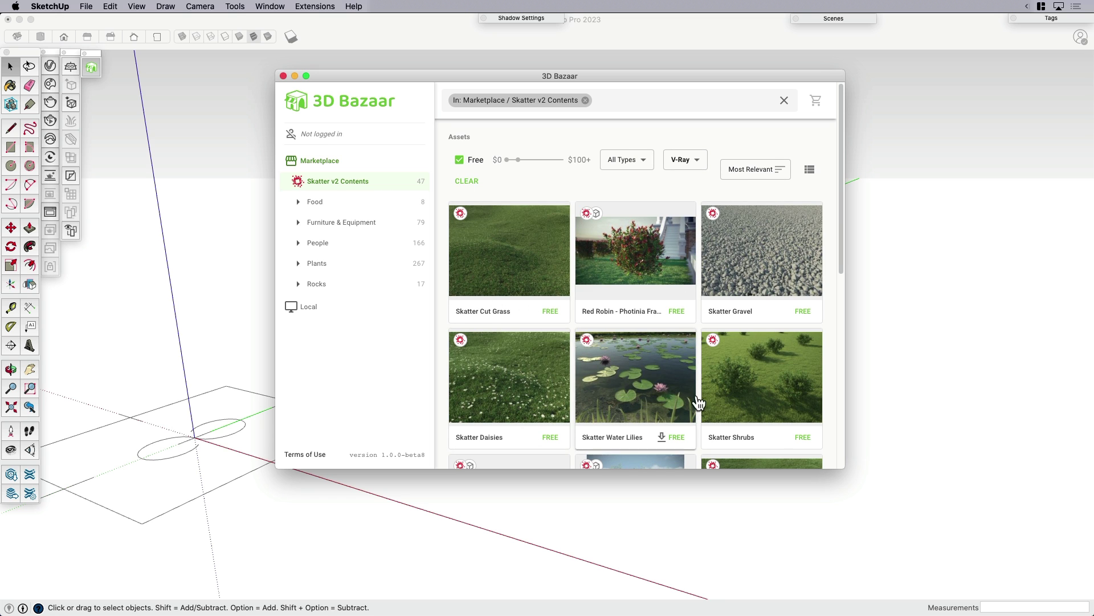
{"action": "scroll", "coordinate": [725, 403], "scroll_direction": "down", "scroll_amount": 5}
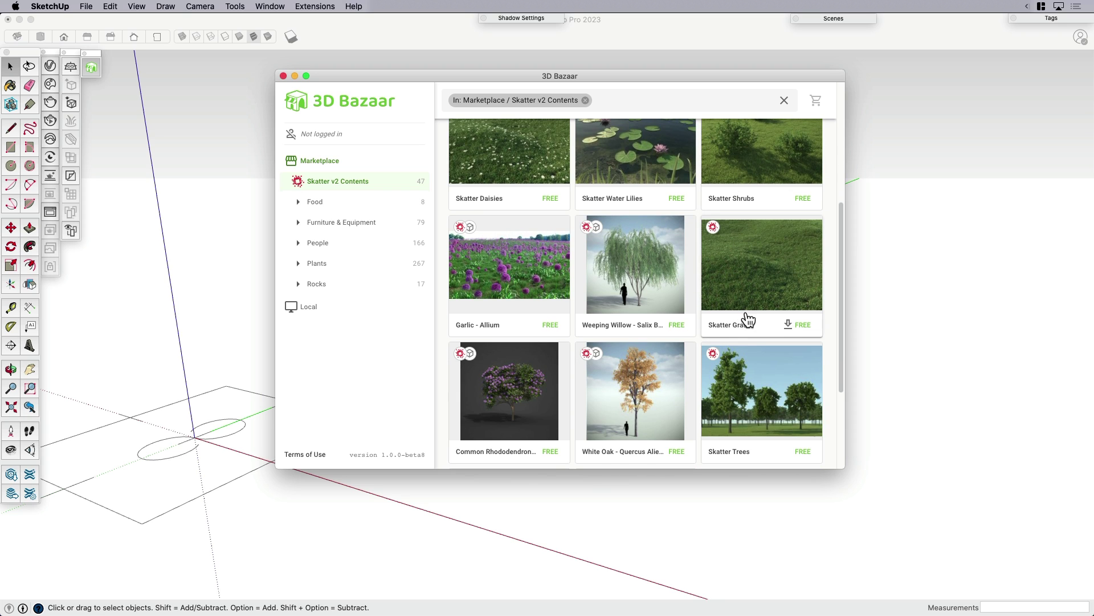
{"action": "scroll", "coordinate": [749, 321], "scroll_direction": "down", "scroll_amount": 2}
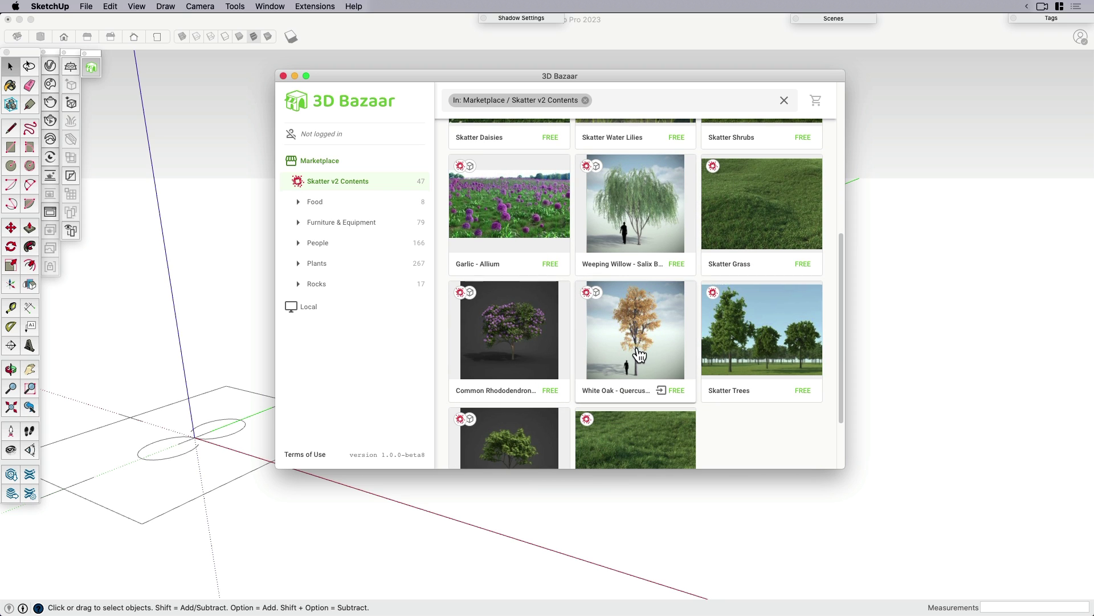
{"action": "scroll", "coordinate": [637, 342], "scroll_direction": "down", "scroll_amount": 1}
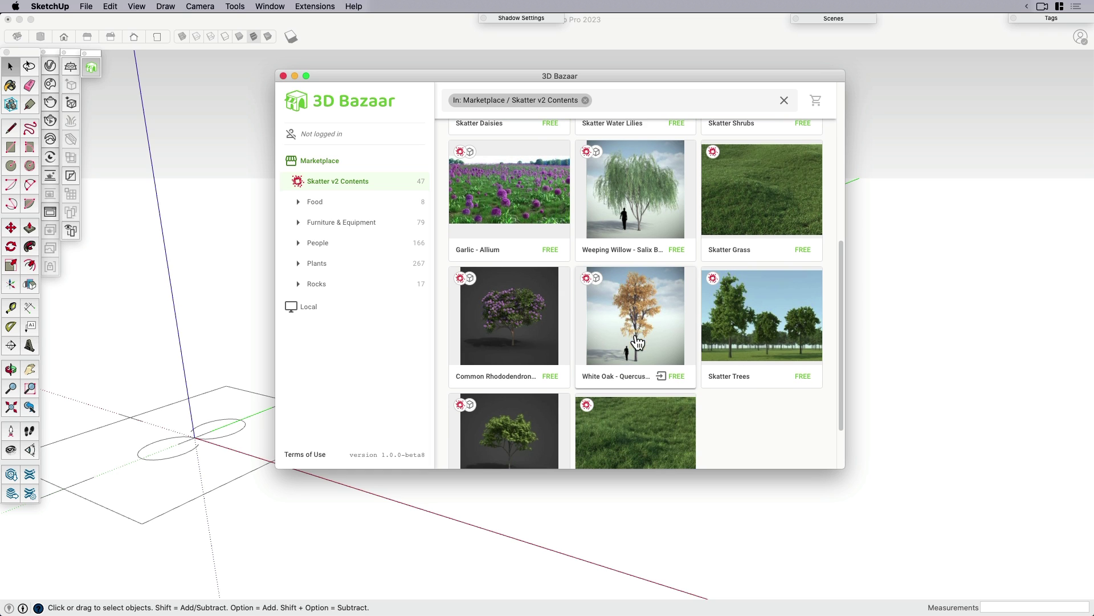
{"action": "scroll", "coordinate": [641, 330], "scroll_direction": "down", "scroll_amount": 1}
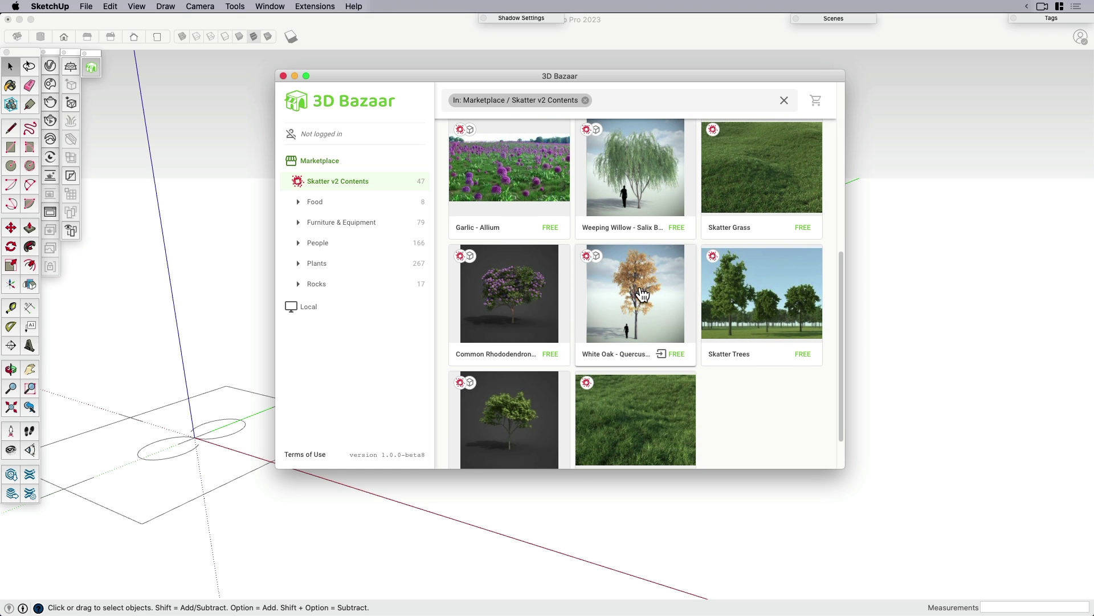
Open the White Oak - Quercus Aliena details, flip through its previews, and start importing it
{"action": "left_click", "coordinate": [636, 306]}
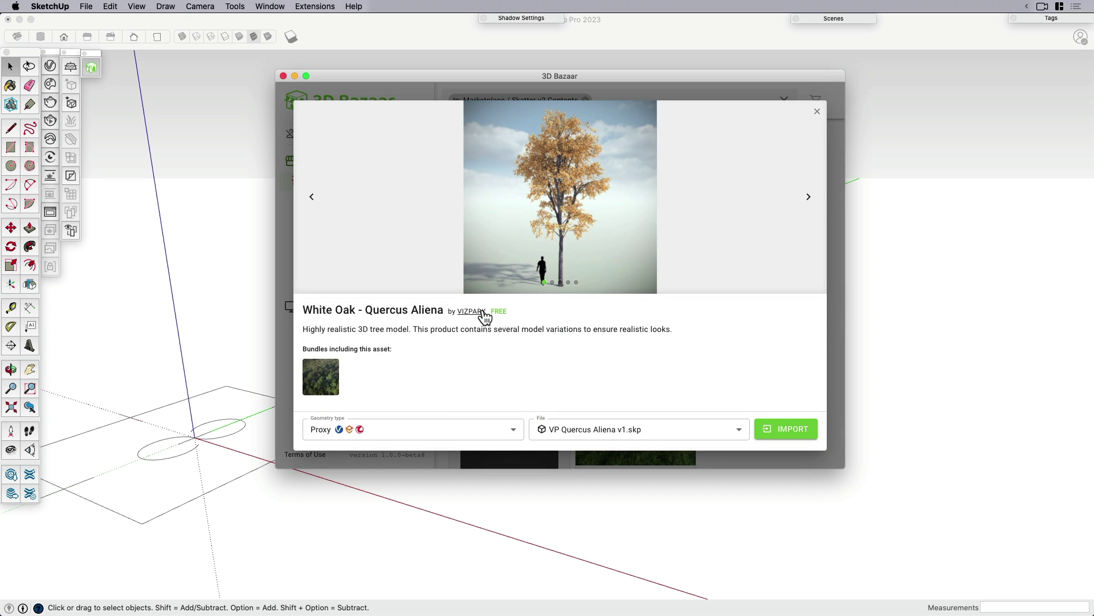
{"action": "left_click", "coordinate": [810, 199]}
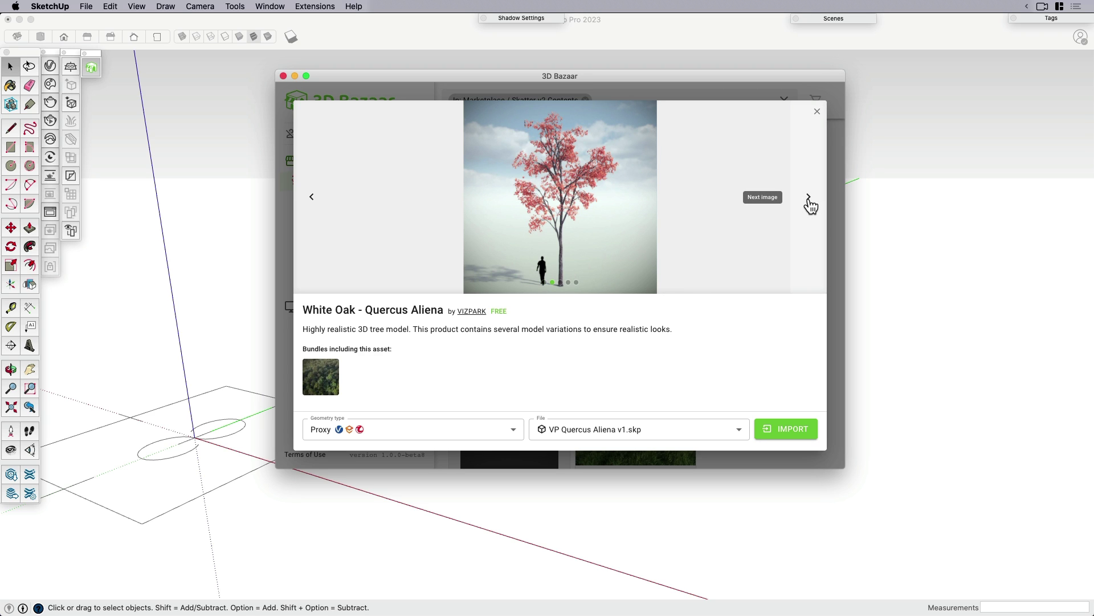
{"action": "left_click", "coordinate": [810, 201]}
{"action": "left_click", "coordinate": [812, 202]}
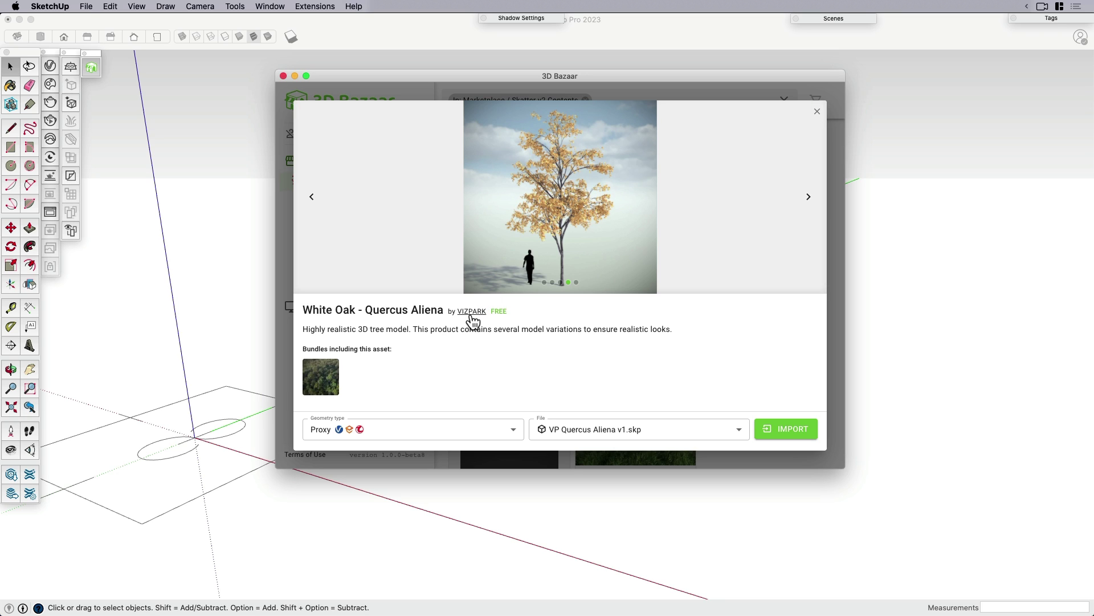
{"action": "left_click", "coordinate": [775, 431]}
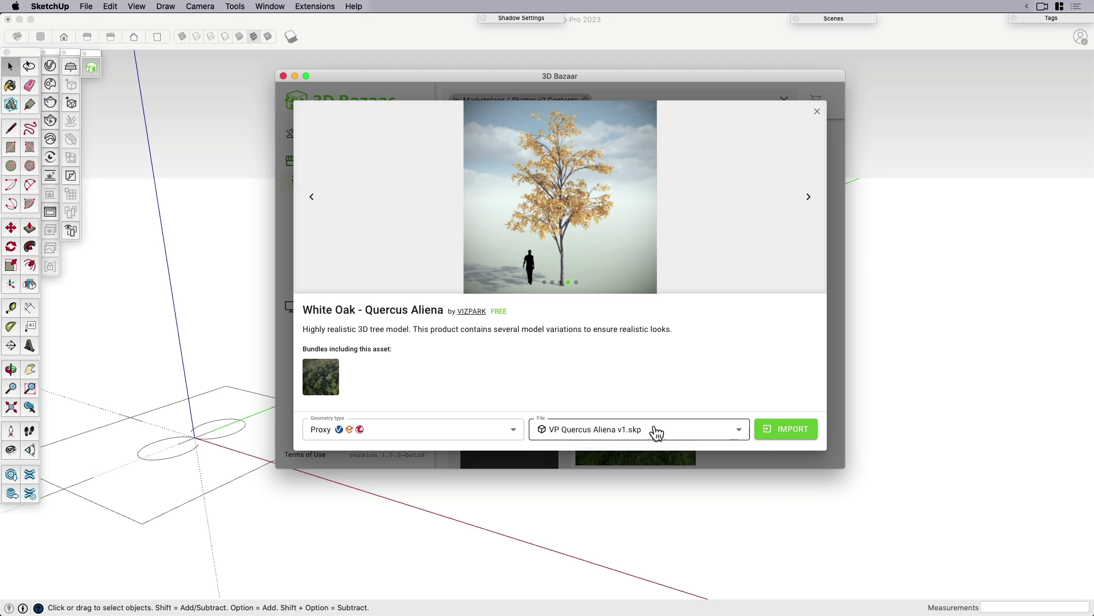
Set Geometry type to Proxy and choose the VP Quercus Aliena v2.skp file
{"action": "left_click", "coordinate": [436, 431]}
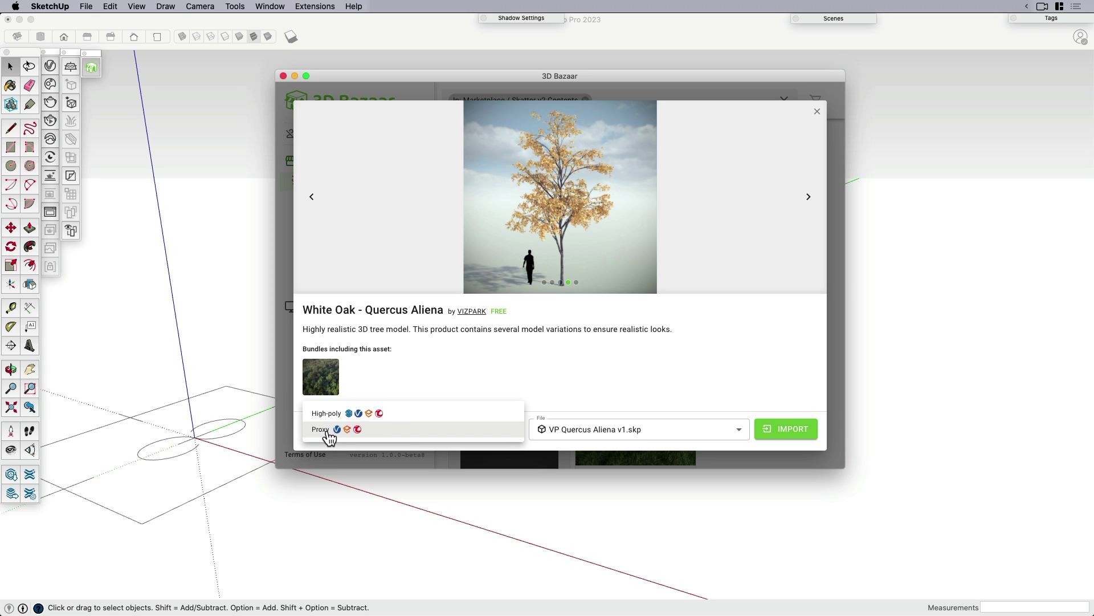
{"action": "left_click", "coordinate": [499, 433]}
{"action": "left_click", "coordinate": [635, 425]}
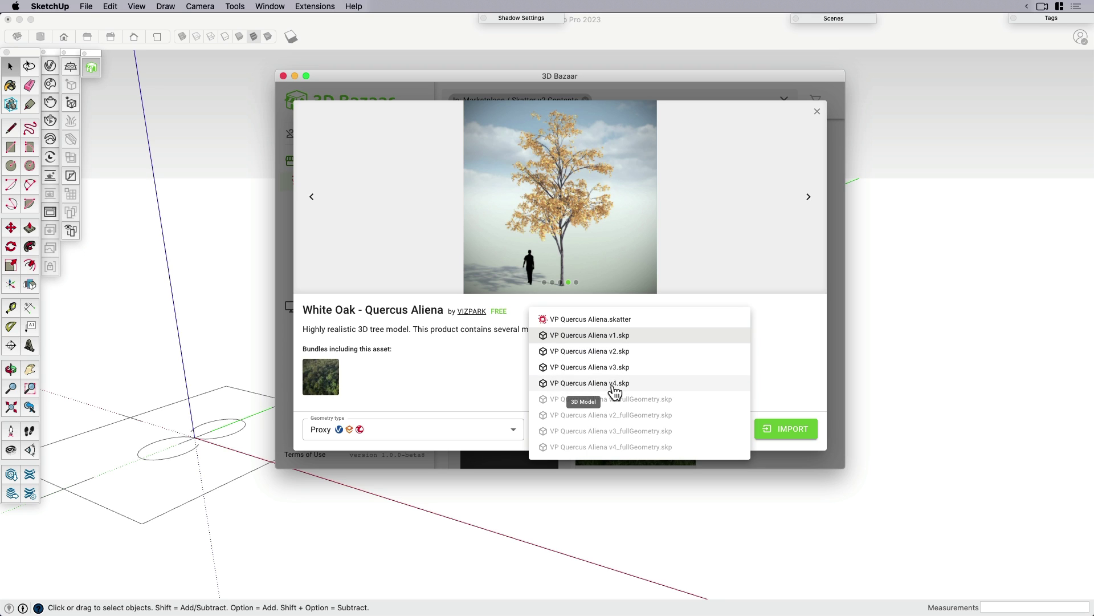
{"action": "left_click", "coordinate": [603, 357]}
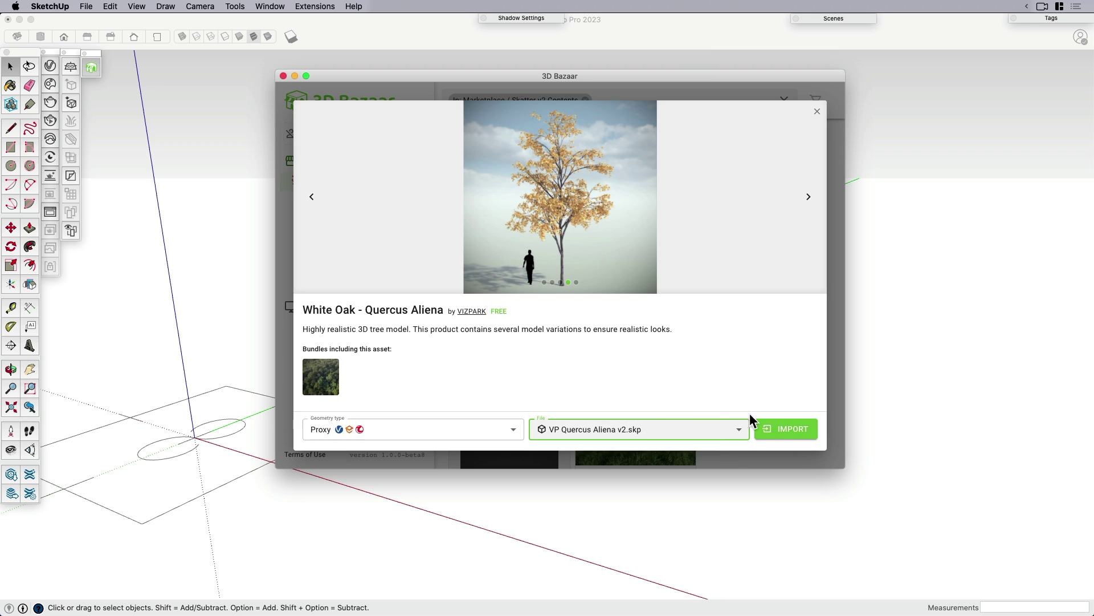
Import the White Oak proxy, dismiss the permission error, and close 3D Bazaar
{"action": "left_click", "coordinate": [790, 428]}
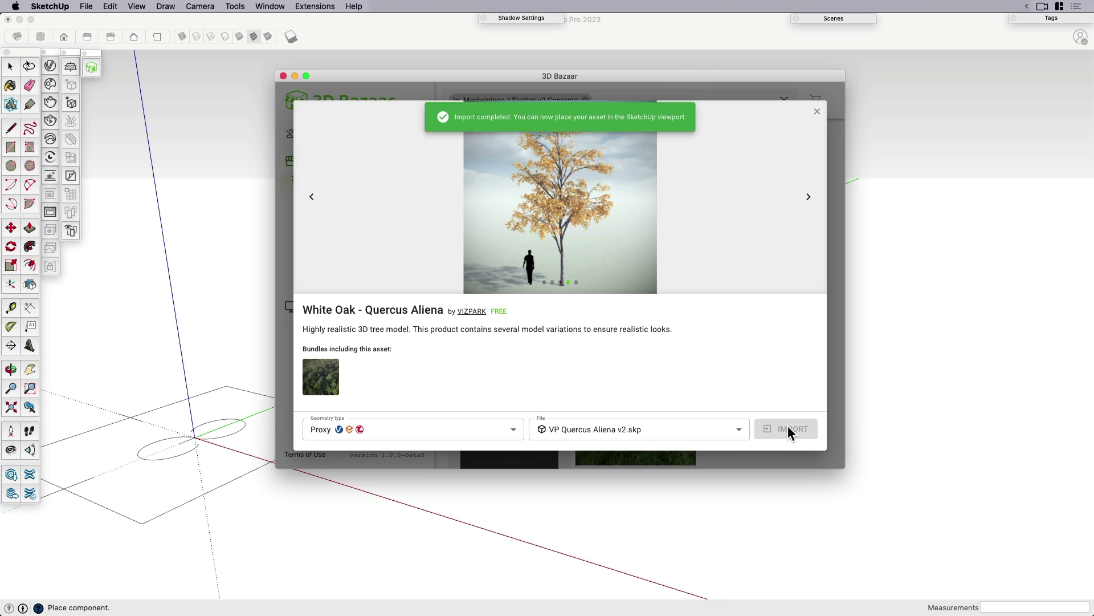
{"action": "left_click", "coordinate": [634, 212]}
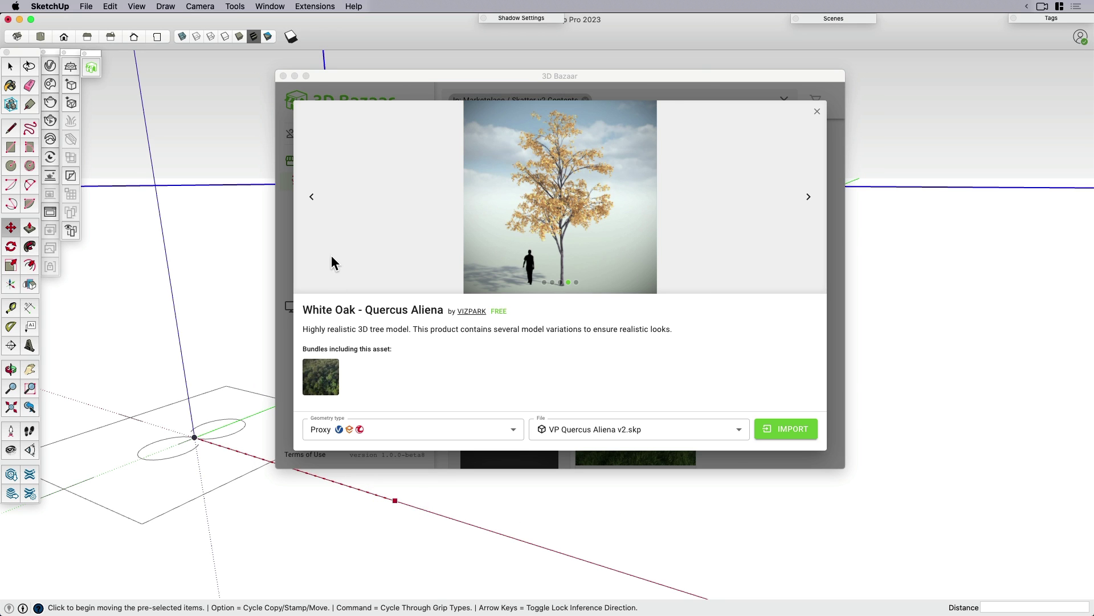
{"action": "left_click", "coordinate": [283, 76]}
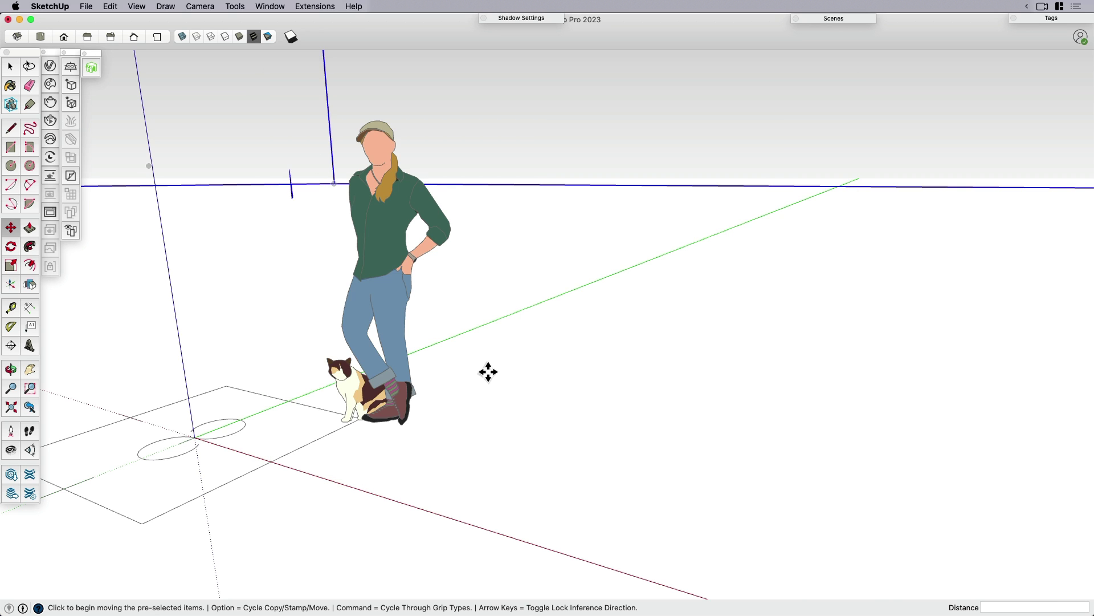
Keep the White Oak proxy at the origin beside the figure, inspect it, and deselect it
{"action": "scroll", "coordinate": [489, 371], "scroll_direction": "down", "scroll_amount": 6}
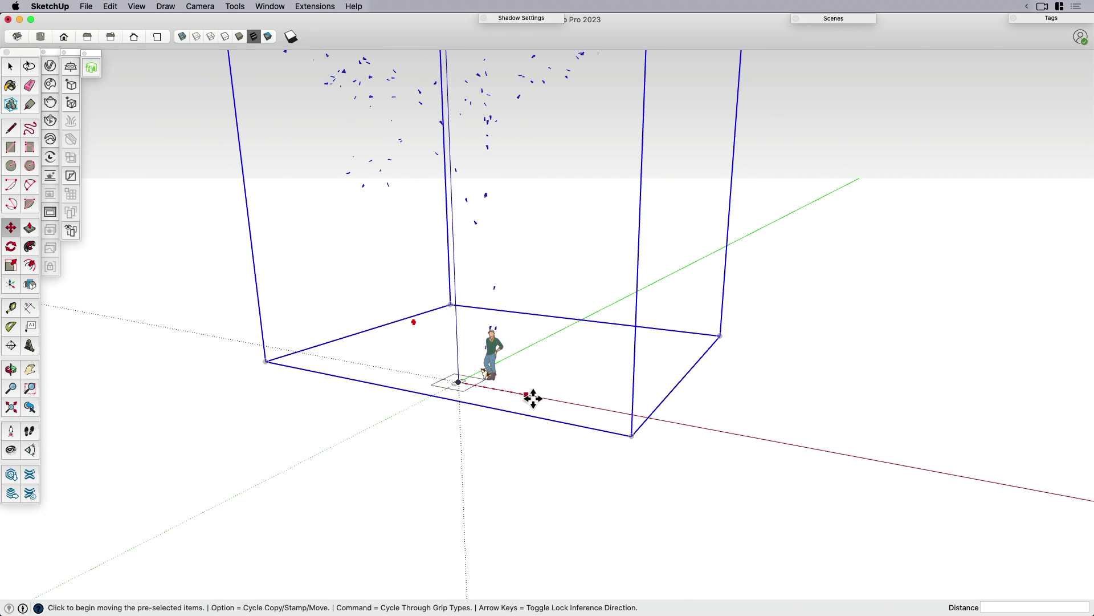
{"action": "left_click", "coordinate": [515, 399]}
{"action": "key", "text": "space"}
{"action": "scroll", "coordinate": [583, 446], "scroll_direction": "down", "scroll_amount": 3}
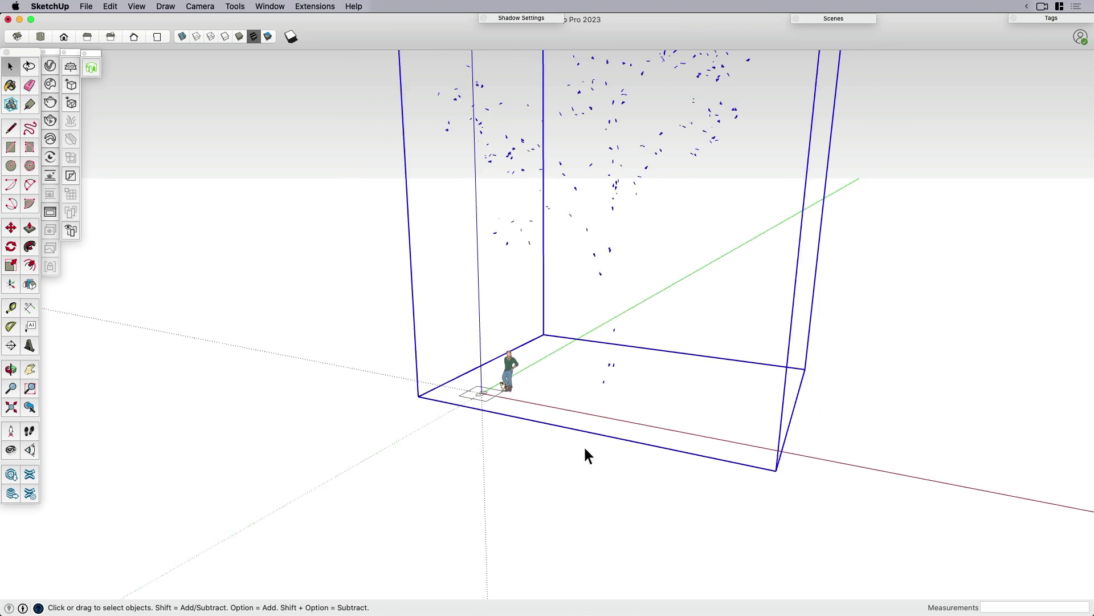
{"action": "mouse_move", "coordinate": [617, 412]}
{"action": "middle_mouse_down"}
{"action": "mouse_move", "coordinate": [617, 320]}
{"action": "mouse_move", "coordinate": [502, 415]}
{"action": "mouse_move", "coordinate": [682, 408]}
{"action": "mouse_move", "coordinate": [781, 383]}
{"action": "mouse_move", "coordinate": [520, 415]}
{"action": "mouse_move", "coordinate": [471, 447]}
{"action": "mouse_move", "coordinate": [606, 423]}
{"action": "middle_mouse_up"}
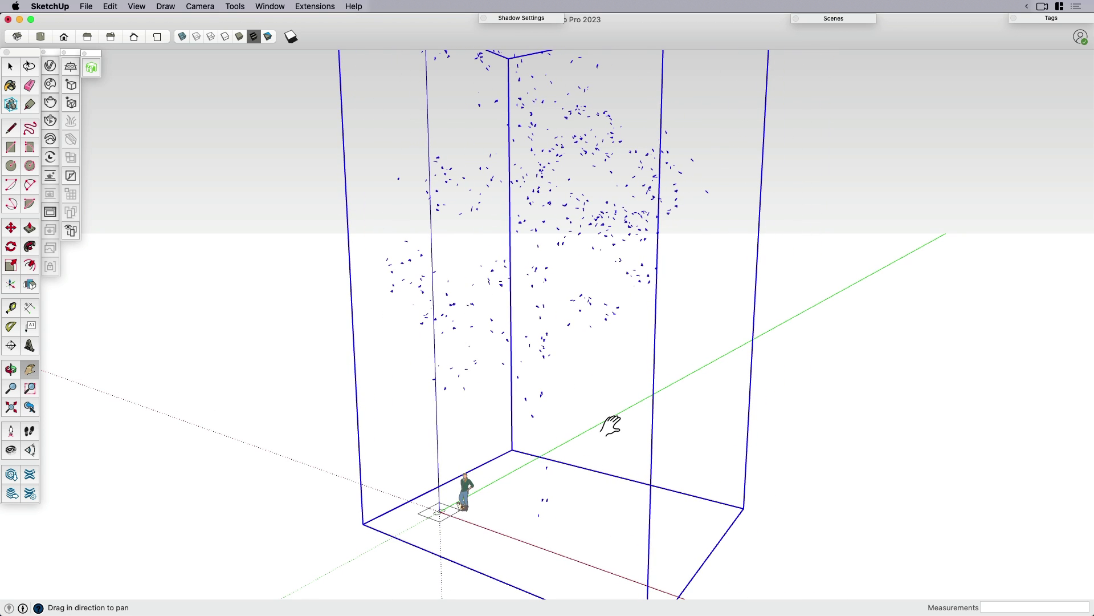
{"action": "key", "text": "space"}
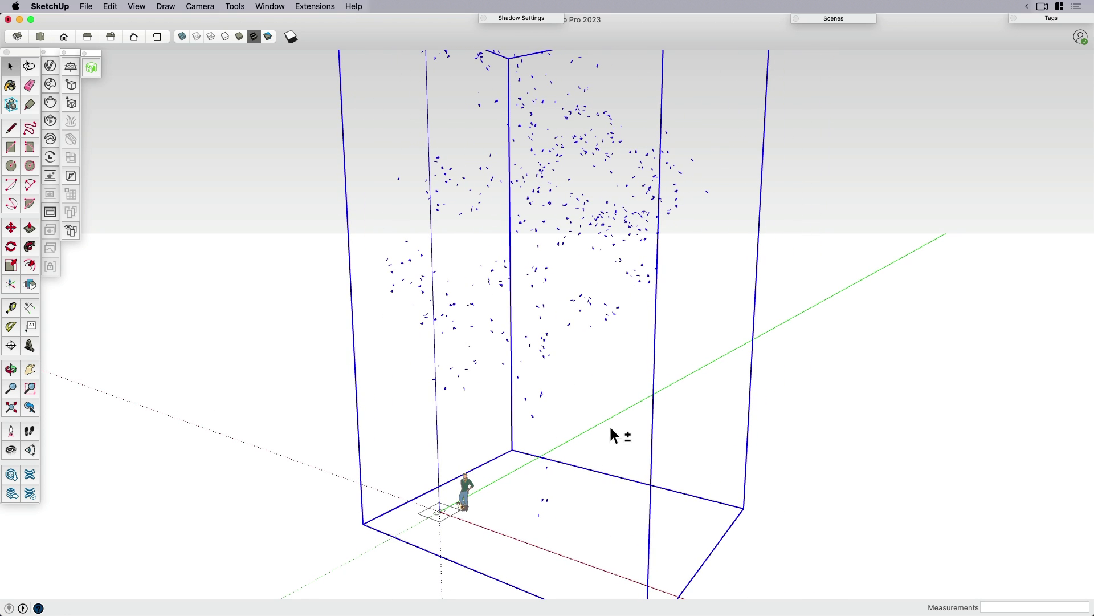
{"action": "middle_click_drag", "start_coordinate": [611, 428], "coordinate": [531, 392]}
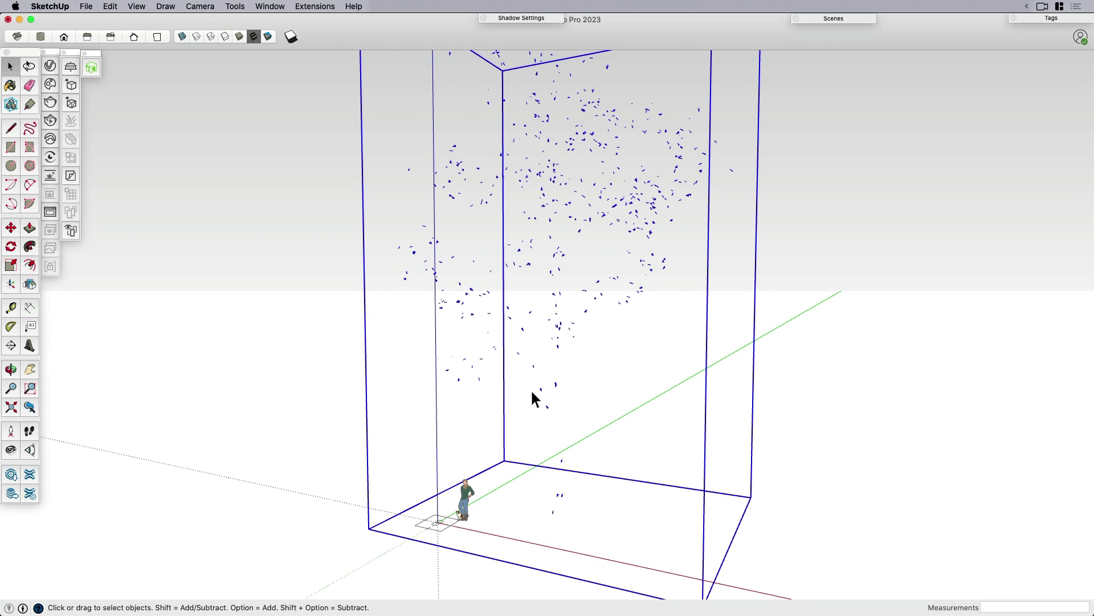
{"action": "left_click", "coordinate": [303, 340]}
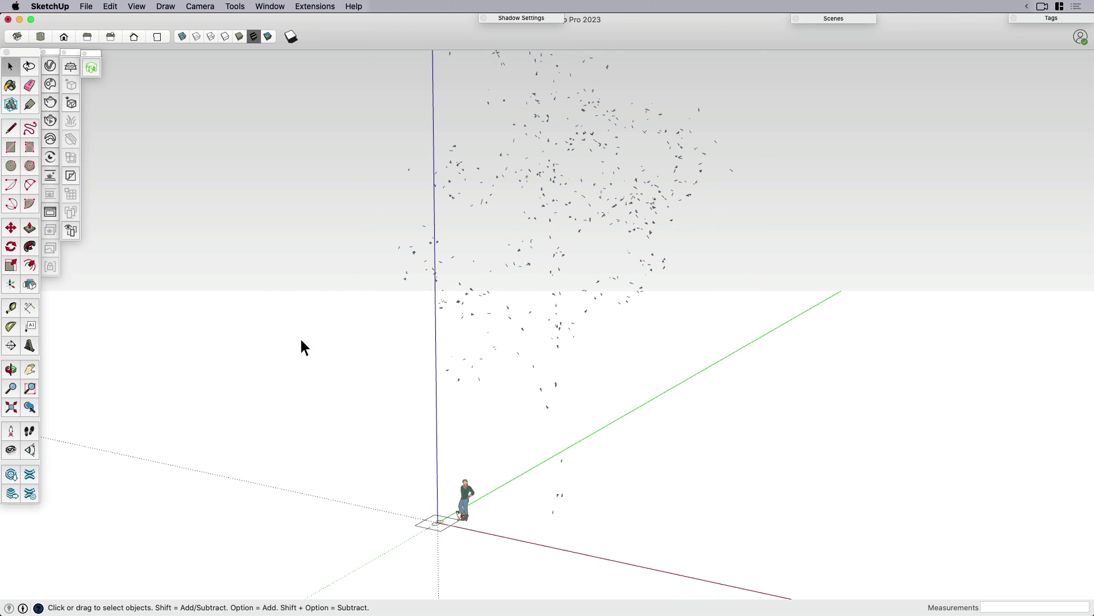
Start a V-Ray render of the scene with the White Oak proxy and adjust the view angle
{"action": "left_click", "coordinate": [50, 120]}
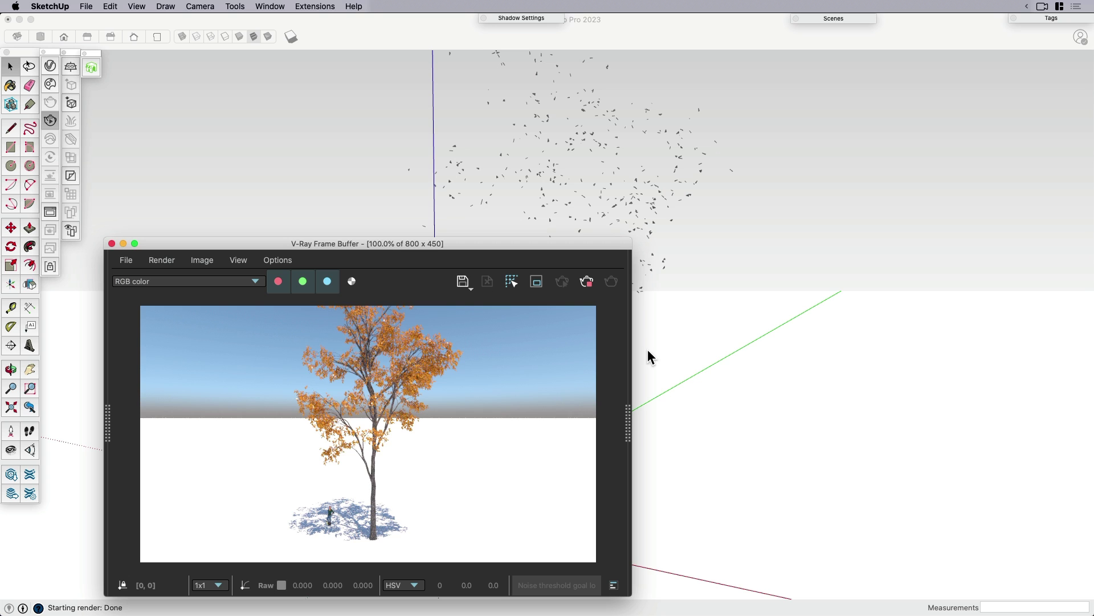
{"action": "left_click", "coordinate": [700, 369]}
{"action": "scroll", "coordinate": [699, 360], "scroll_direction": "down", "scroll_amount": 3}
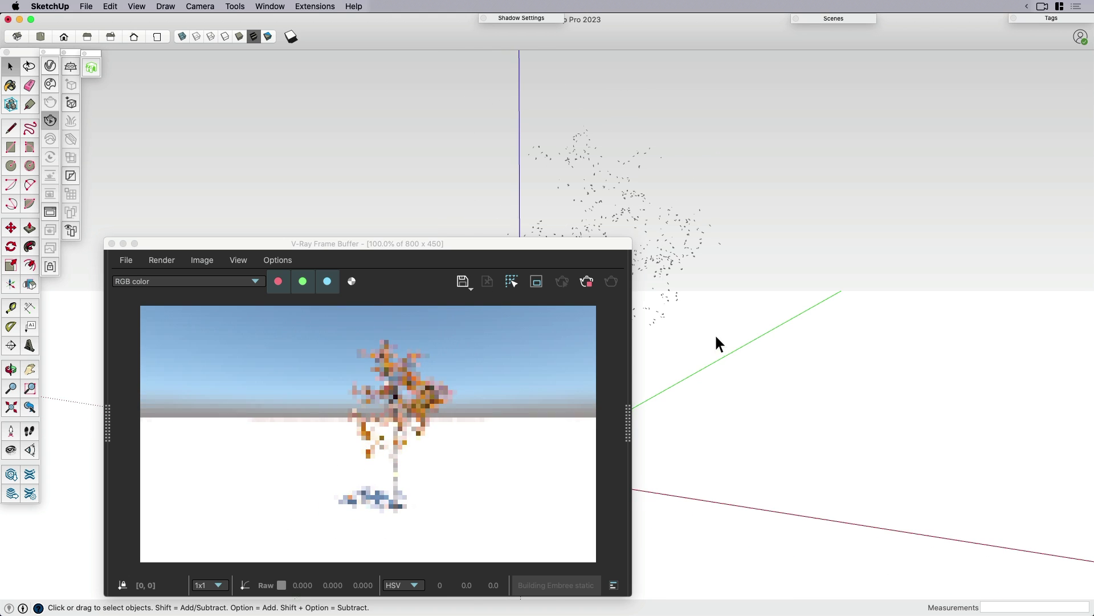
{"action": "mouse_move", "coordinate": [715, 333]}
{"action": "middle_mouse_down"}
{"action": "mouse_move", "coordinate": [727, 395]}
{"action": "mouse_move", "coordinate": [710, 413]}
{"action": "mouse_move", "coordinate": [675, 411]}
{"action": "middle_mouse_up"}
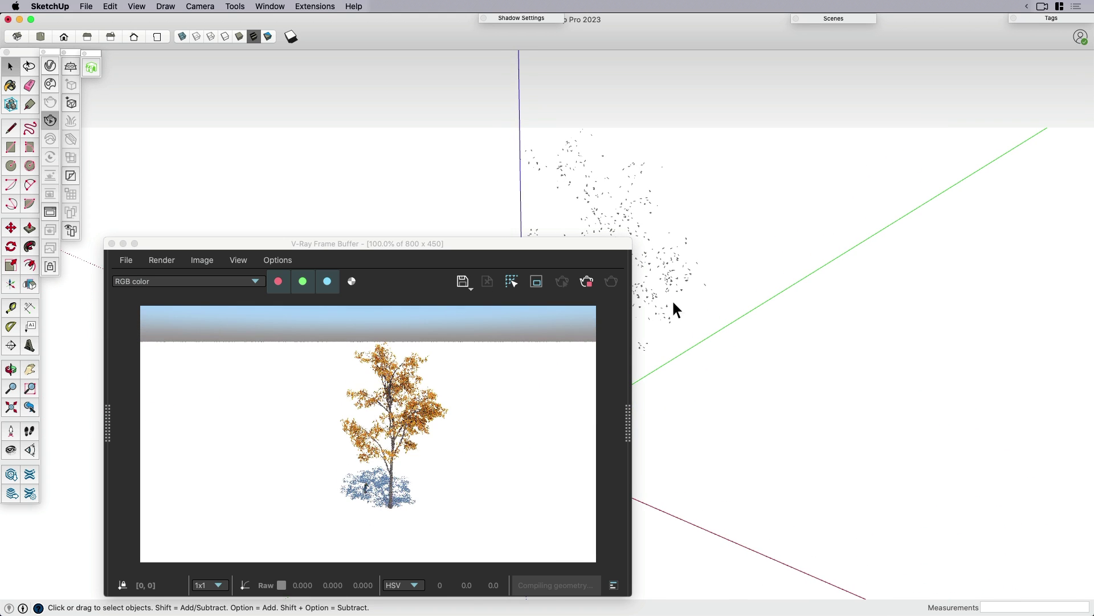
{"action": "middle_click_drag", "start_coordinate": [675, 367], "coordinate": [711, 313]}
Copy the White Oak proxy with Move+Alt farther along the ground, then pan in among the leaves
{"action": "left_click", "coordinate": [664, 256]}
{"action": "key", "text": "m"}
{"action": "key", "text": "alt"}
{"action": "left_click", "coordinate": [682, 473]}
{"action": "scroll", "coordinate": [890, 345], "scroll_direction": "down", "scroll_amount": 3}
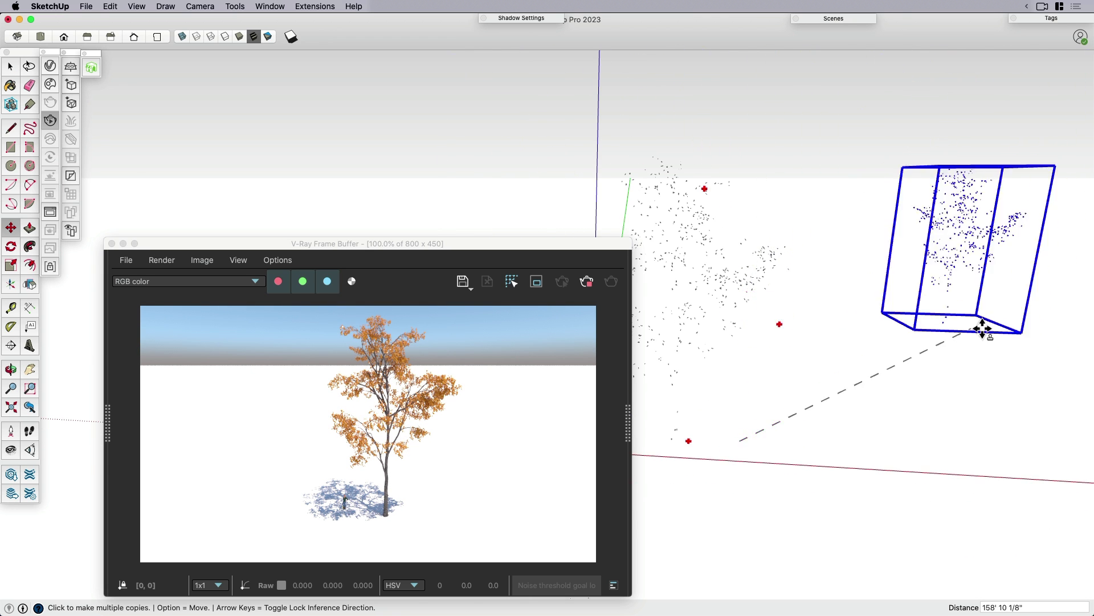
{"action": "scroll", "coordinate": [855, 382], "scroll_direction": "down", "scroll_amount": 5}
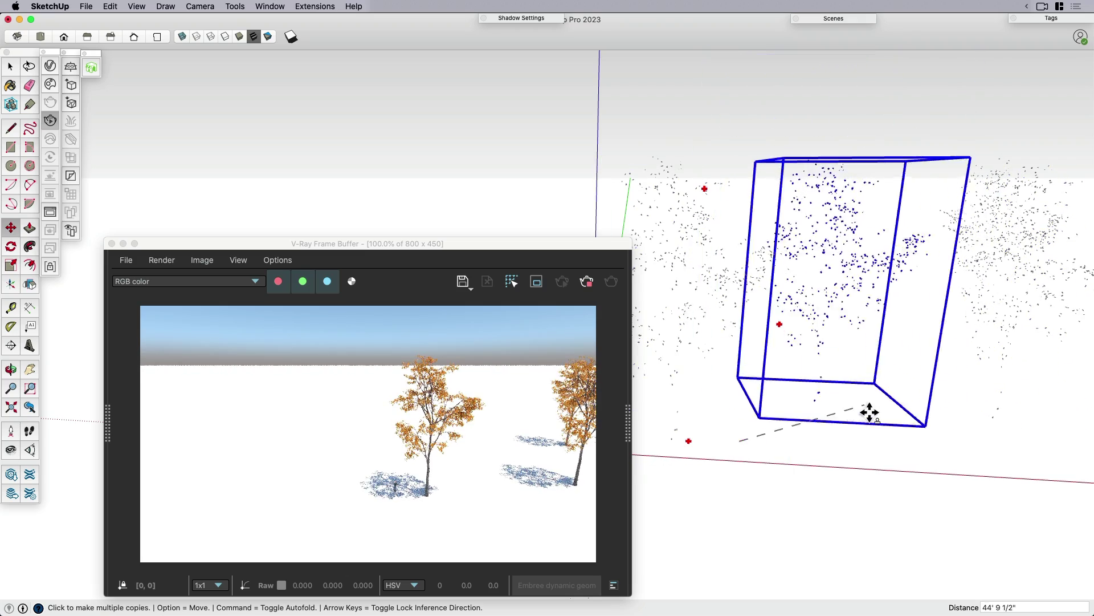
{"action": "left_click", "coordinate": [833, 509]}
{"action": "key", "text": "space"}
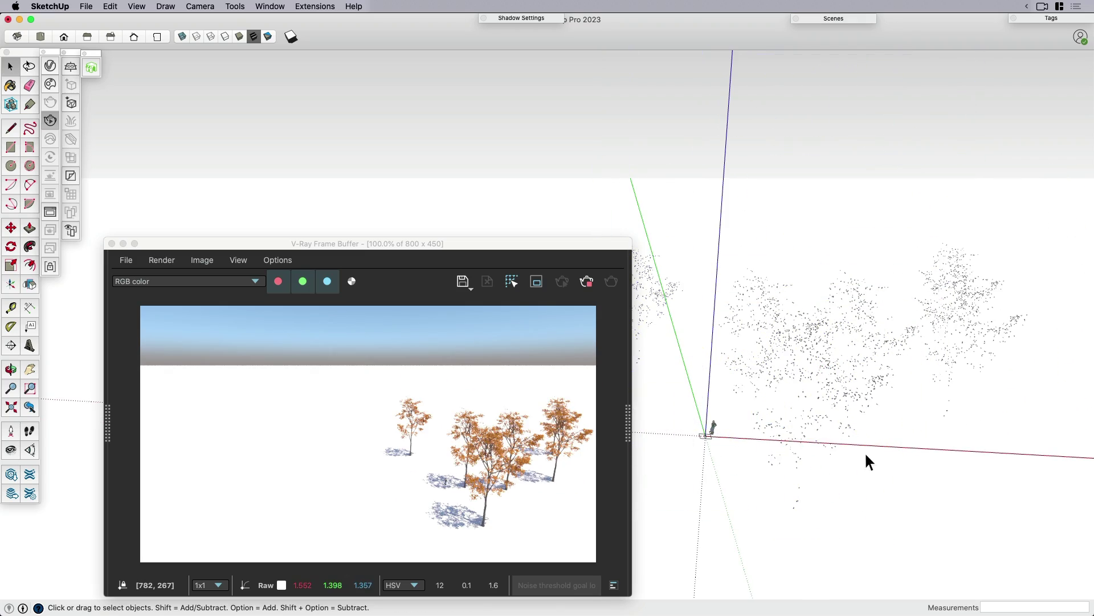
{"action": "key", "text": "h"}
{"action": "scroll", "coordinate": [830, 442], "scroll_direction": "up", "scroll_amount": 10}
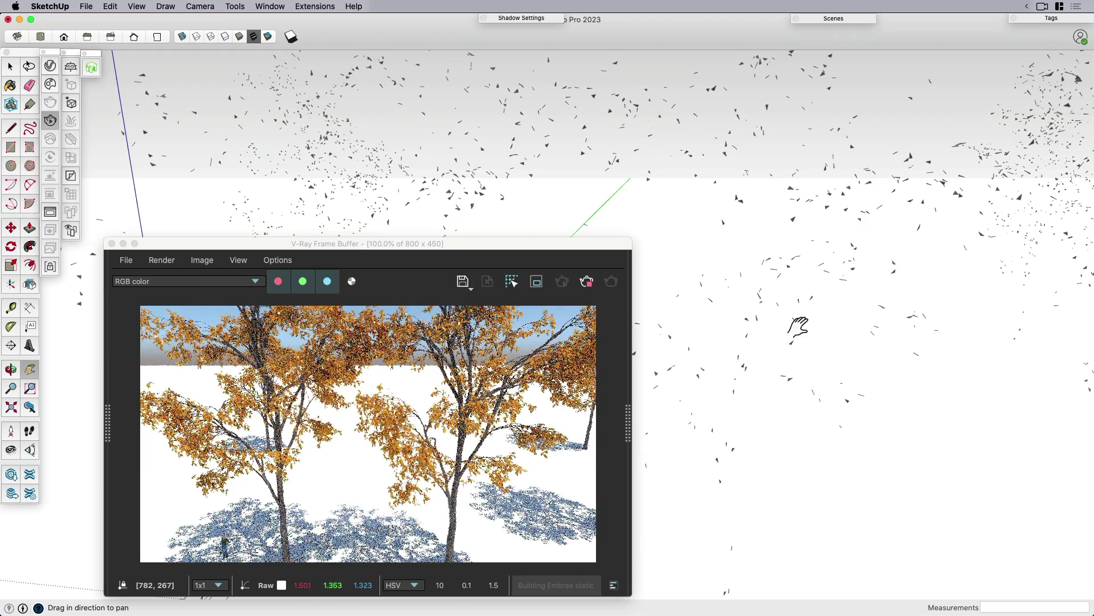
{"action": "mouse_move", "coordinate": [819, 325]}
{"action": "middle_mouse_down"}
{"action": "mouse_move", "coordinate": [860, 308]}
{"action": "mouse_move", "coordinate": [860, 296]}
{"action": "middle_mouse_up"}
{"action": "scroll", "coordinate": [724, 250], "scroll_direction": "up", "scroll_amount": 5}
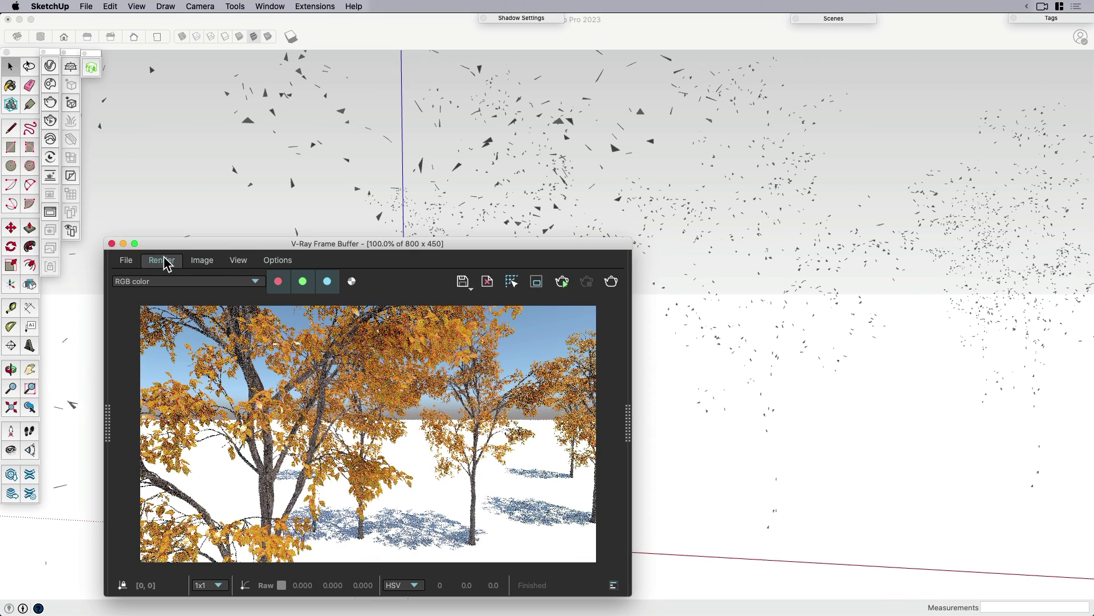
Close the V-Ray Frame Buffer, browse the 3D Bazaar library, then close both browser windows
{"action": "left_click", "coordinate": [112, 244]}
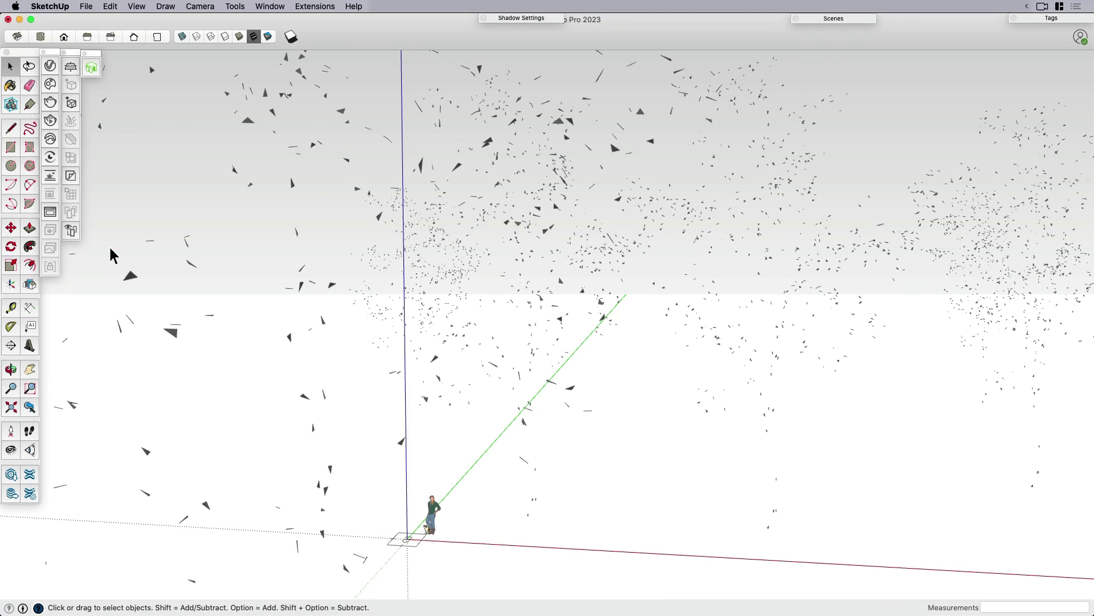
{"action": "left_click", "coordinate": [92, 69]}
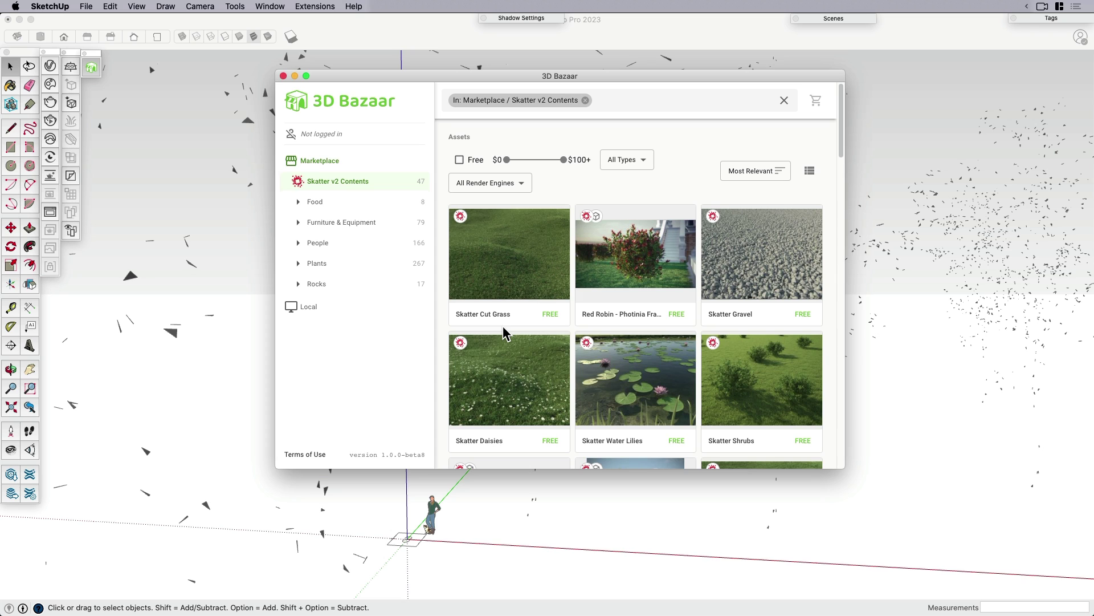
{"action": "mouse_move", "coordinate": [554, 303]}
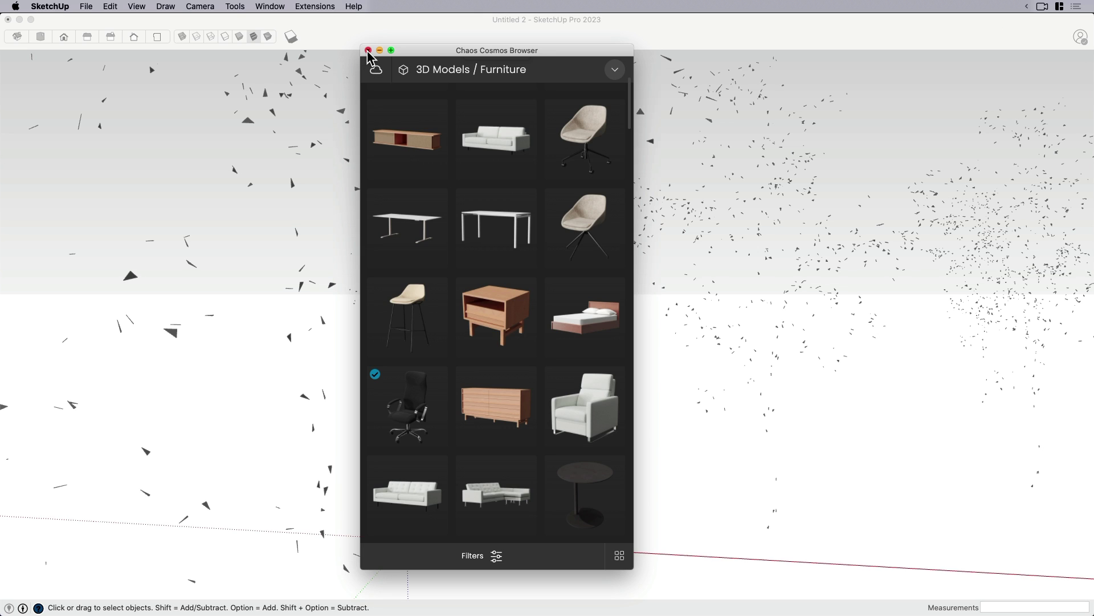
{"action": "mouse_move", "coordinate": [519, 313]}
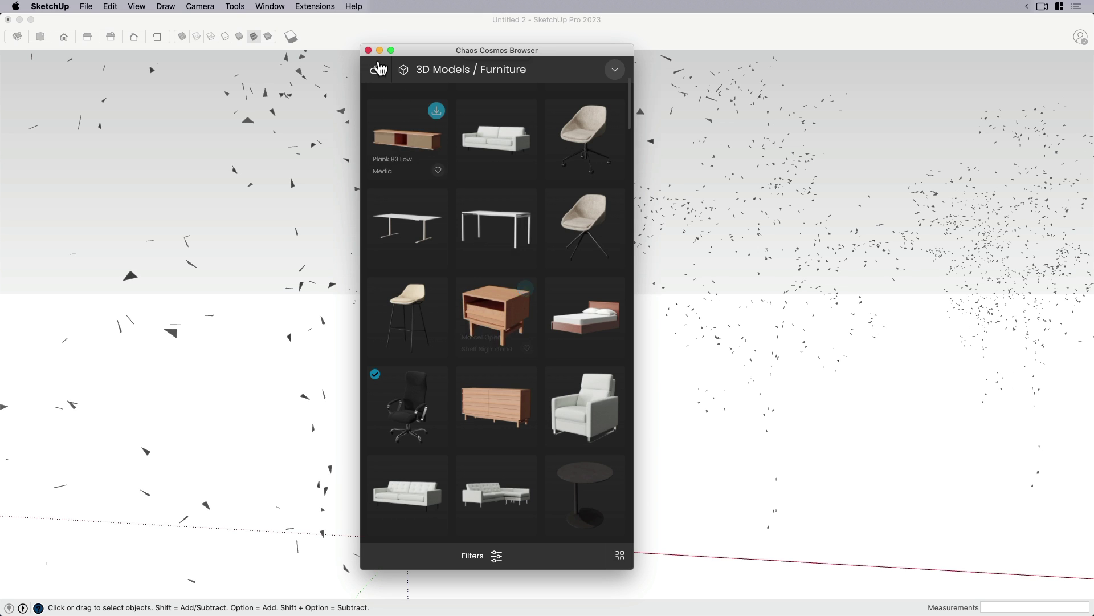
{"action": "left_click", "coordinate": [369, 50]}
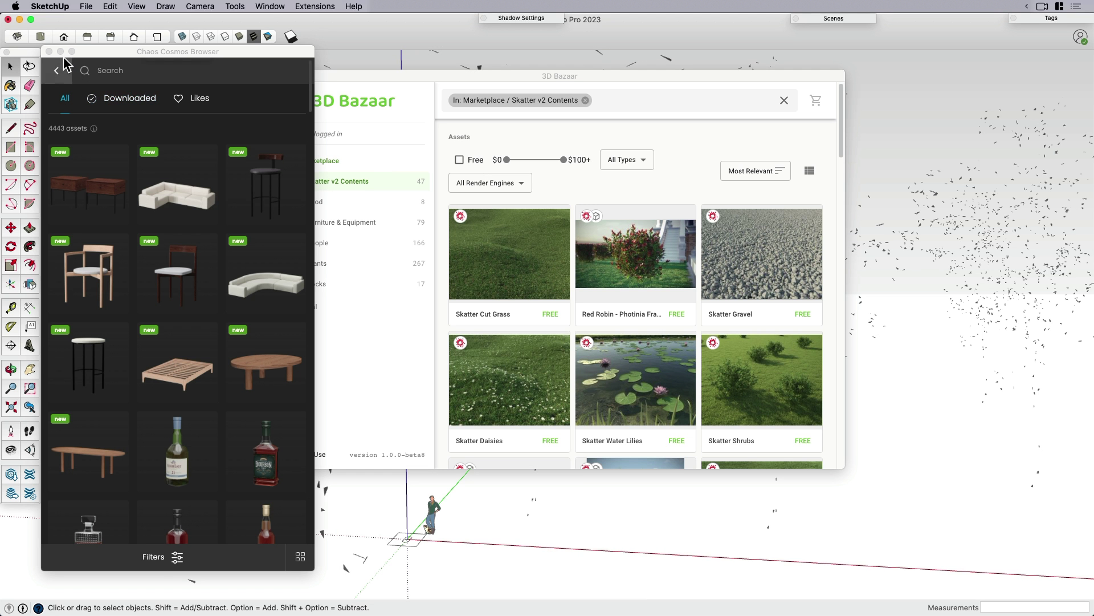
{"action": "left_click", "coordinate": [49, 51]}
{"action": "left_click", "coordinate": [283, 76]}
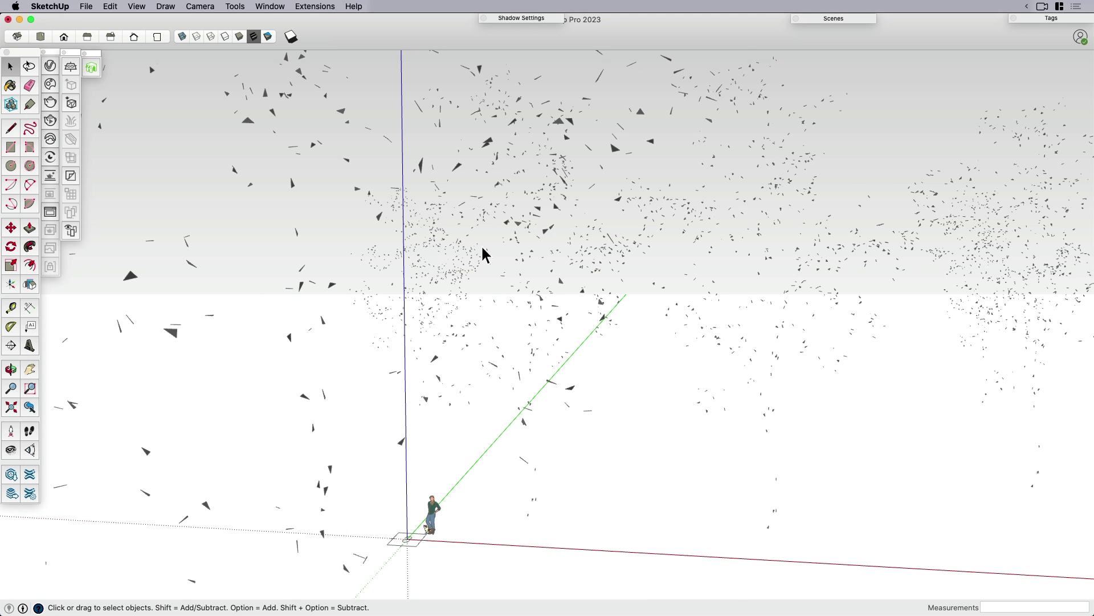